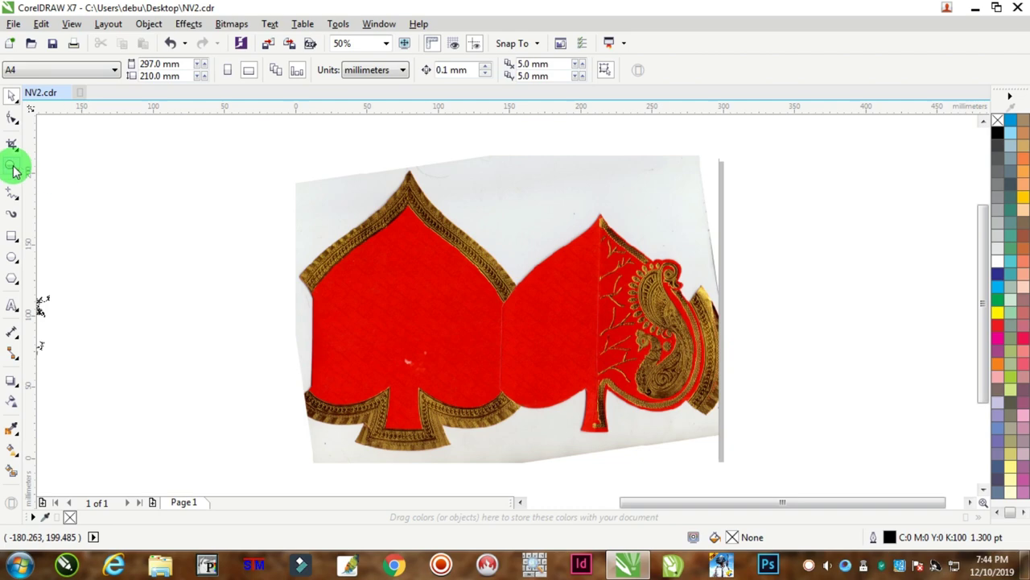
Zoom in on the scanned red card, start the STM Hindi font software and open its tray menu.
{"action": "left_click_drag", "start_coordinate": [269, 164], "coordinate": [754, 462]}
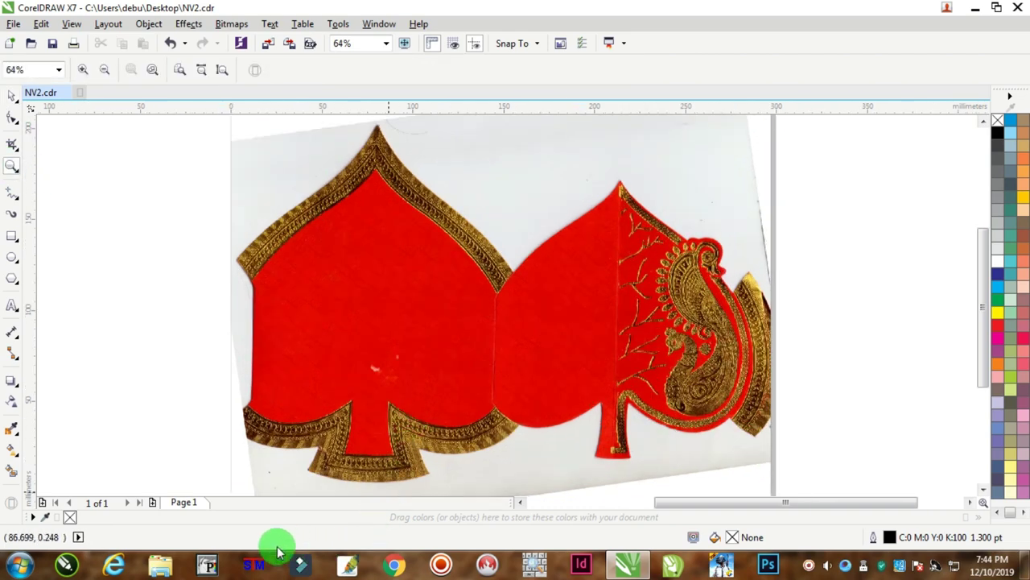
{"action": "left_click", "coordinate": [256, 564]}
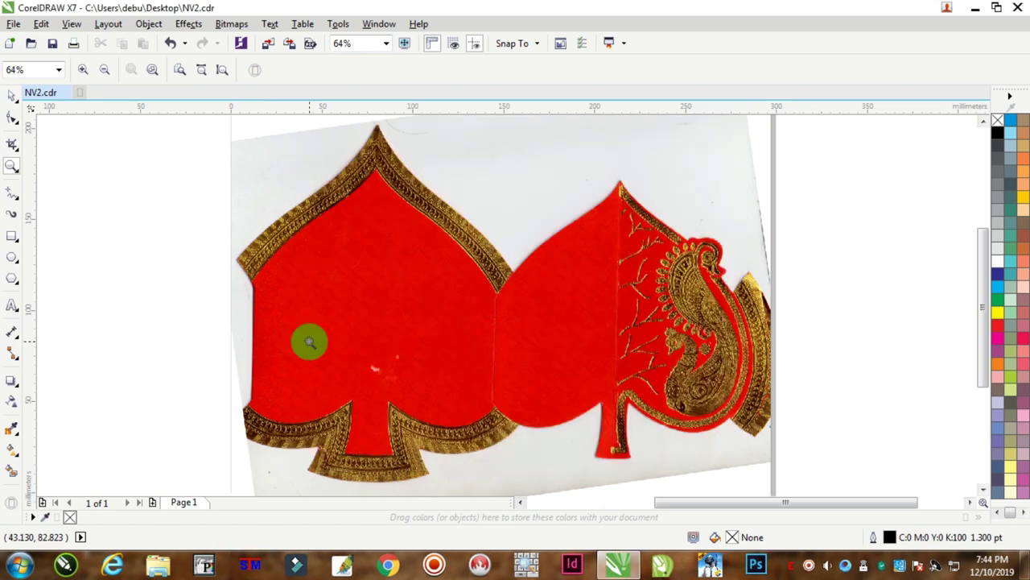
{"action": "right_click", "coordinate": [792, 568]}
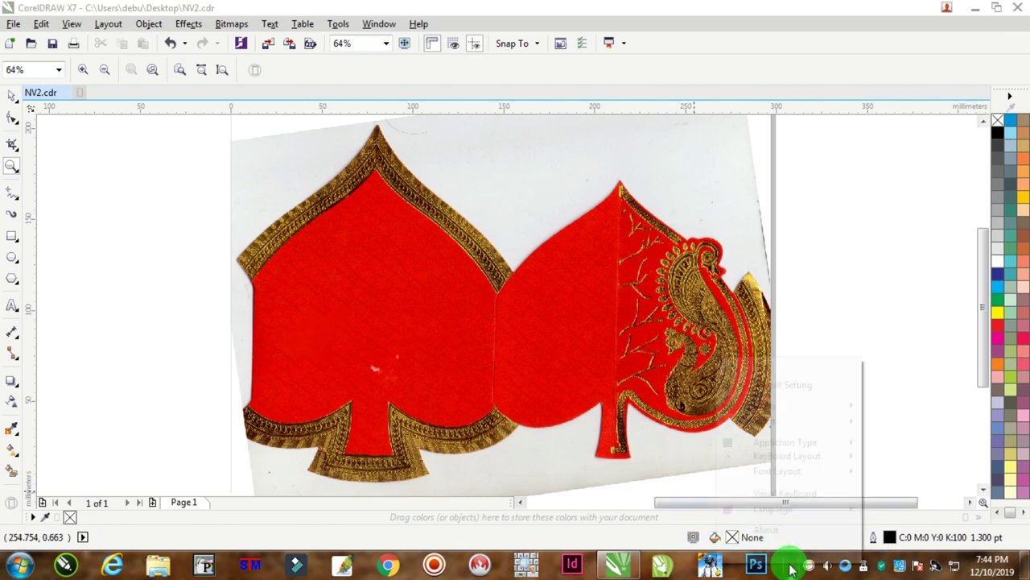
Set STM's default Hindi font size to 15 and English size to 13, and apply.
{"action": "left_click", "coordinate": [789, 382]}
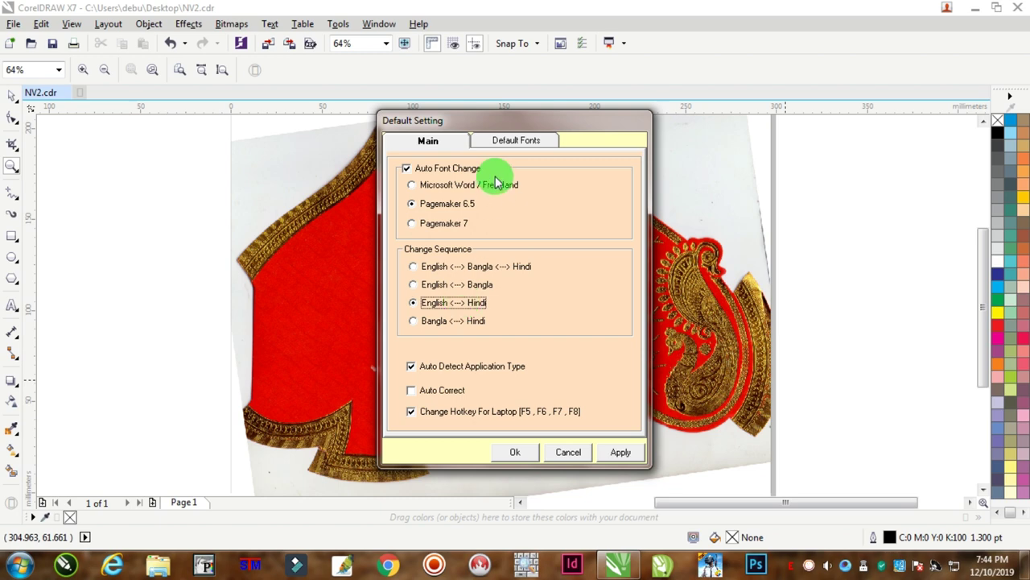
{"action": "left_click", "coordinate": [516, 141]}
{"action": "left_click_drag", "start_coordinate": [468, 206], "coordinate": [402, 206]}
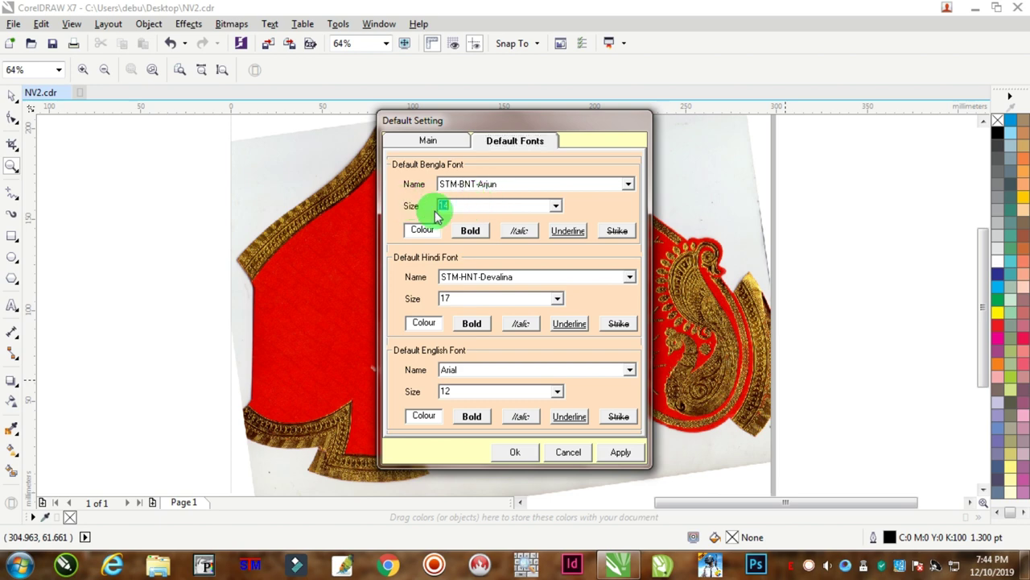
{"action": "left_click", "coordinate": [471, 230]}
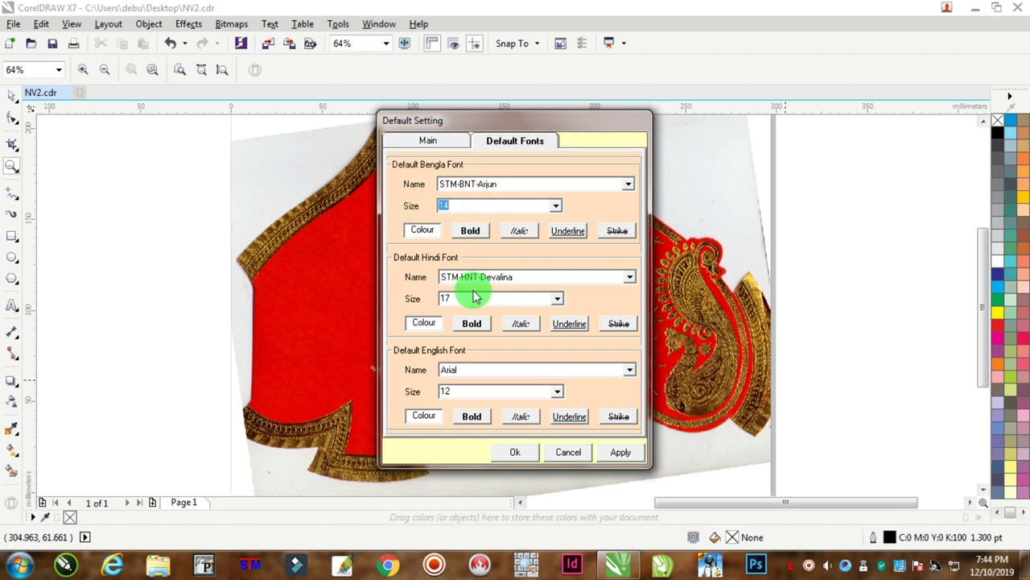
{"action": "left_click_drag", "start_coordinate": [473, 295], "coordinate": [362, 298]}
{"action": "type", "text": "15"}
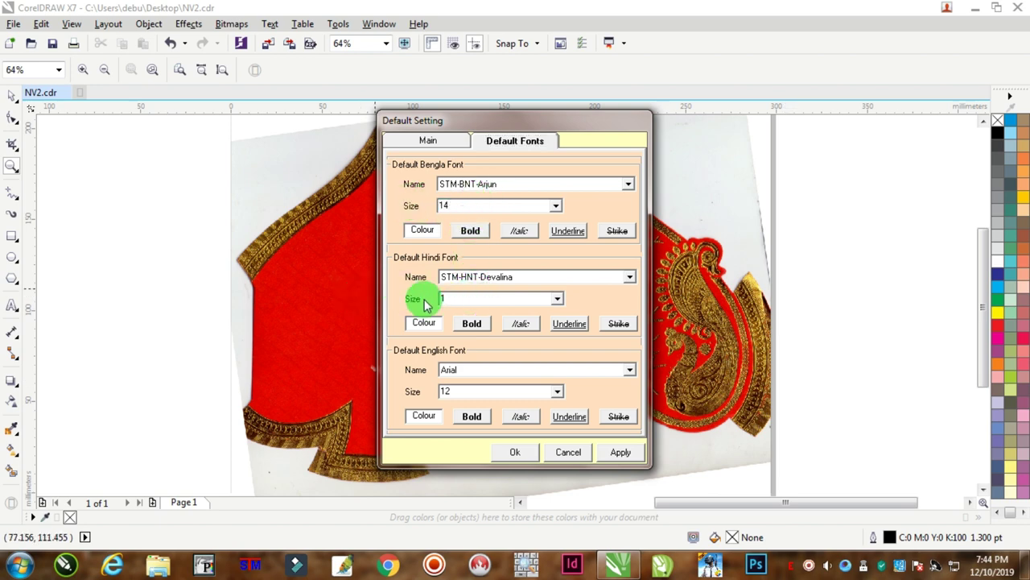
{"action": "left_click_drag", "start_coordinate": [483, 391], "coordinate": [385, 387]}
{"action": "type", "text": "13"}
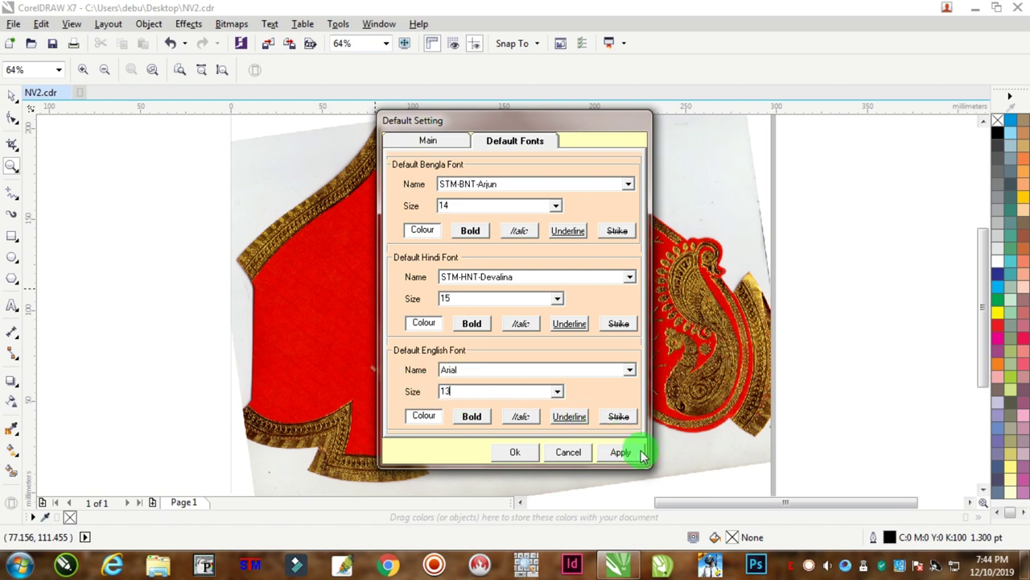
{"action": "left_click", "coordinate": [617, 451]}
Close the STM settings and type the Hindi salutation 'dJh x.k' (श्रीश्री गणेशाय) on the card.
{"action": "left_click", "coordinate": [519, 452]}
{"action": "scroll", "coordinate": [915, 214], "scroll_direction": "up", "scroll_amount": 5}
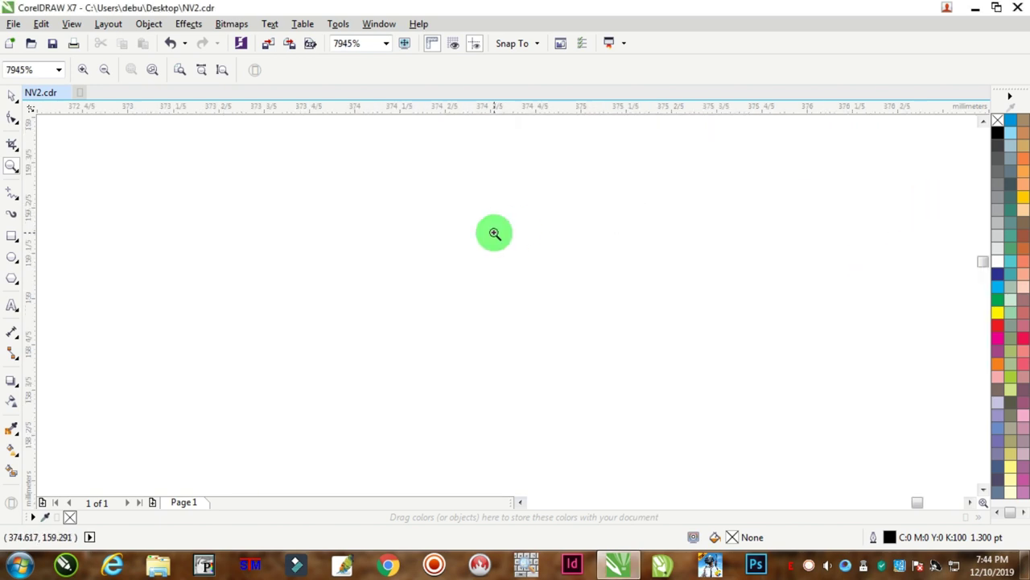
{"action": "scroll", "coordinate": [519, 235], "scroll_direction": "down", "scroll_amount": 4}
{"action": "scroll", "coordinate": [272, 305], "scroll_direction": "down", "scroll_amount": 4}
{"action": "scroll", "coordinate": [257, 299], "scroll_direction": "up", "scroll_amount": 5}
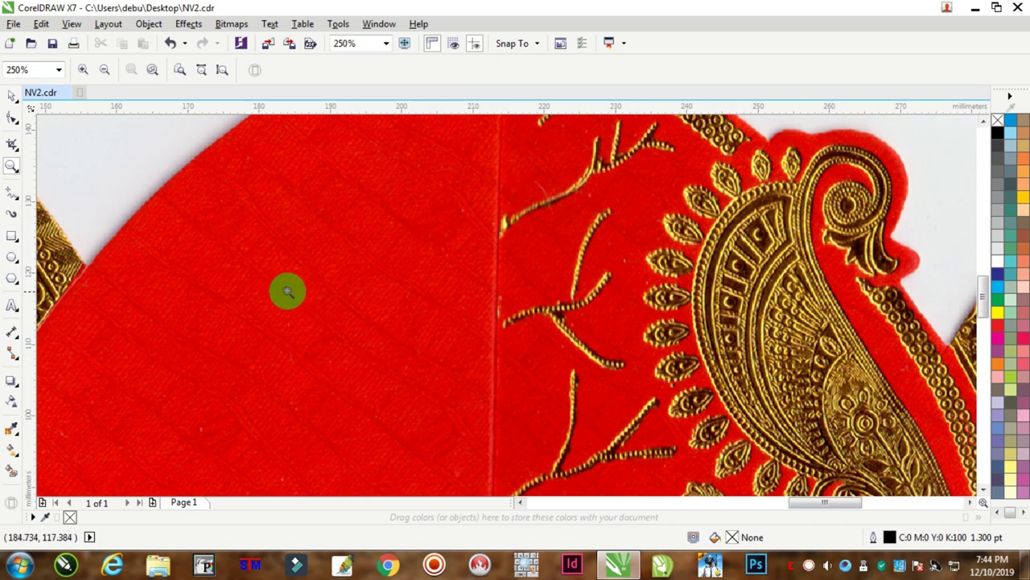
{"action": "left_click", "coordinate": [11, 308]}
{"action": "scroll", "coordinate": [349, 339], "scroll_direction": "down", "scroll_amount": 1}
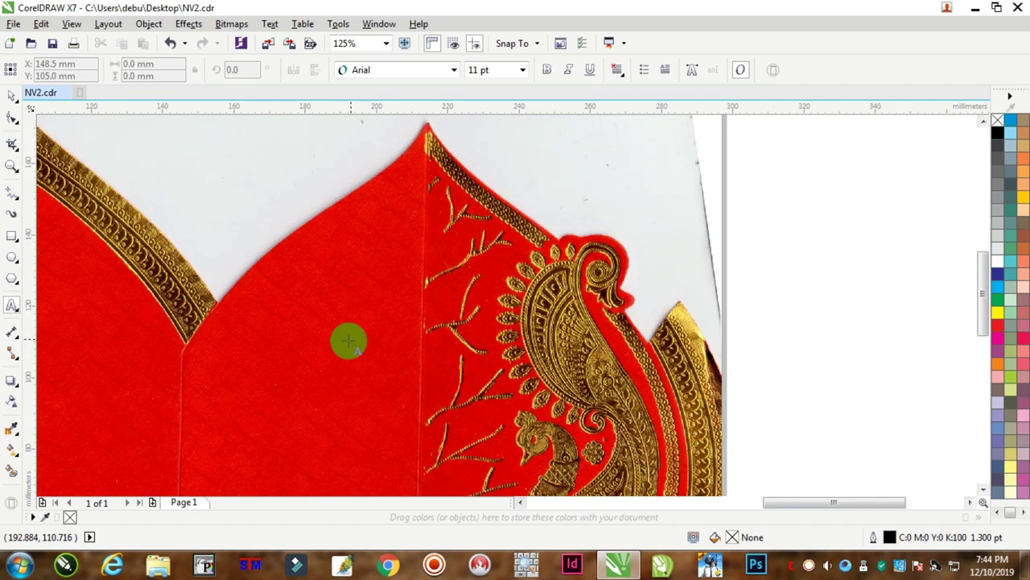
{"action": "scroll", "coordinate": [297, 335], "scroll_direction": "up", "scroll_amount": 1}
{"action": "left_click", "coordinate": [286, 335]}
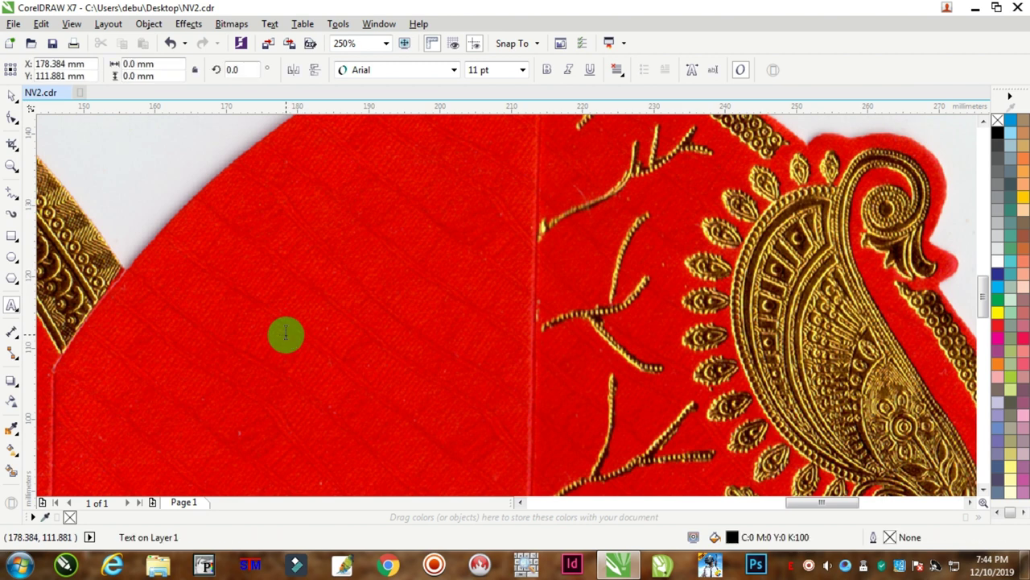
{"action": "type", "text": "d"}
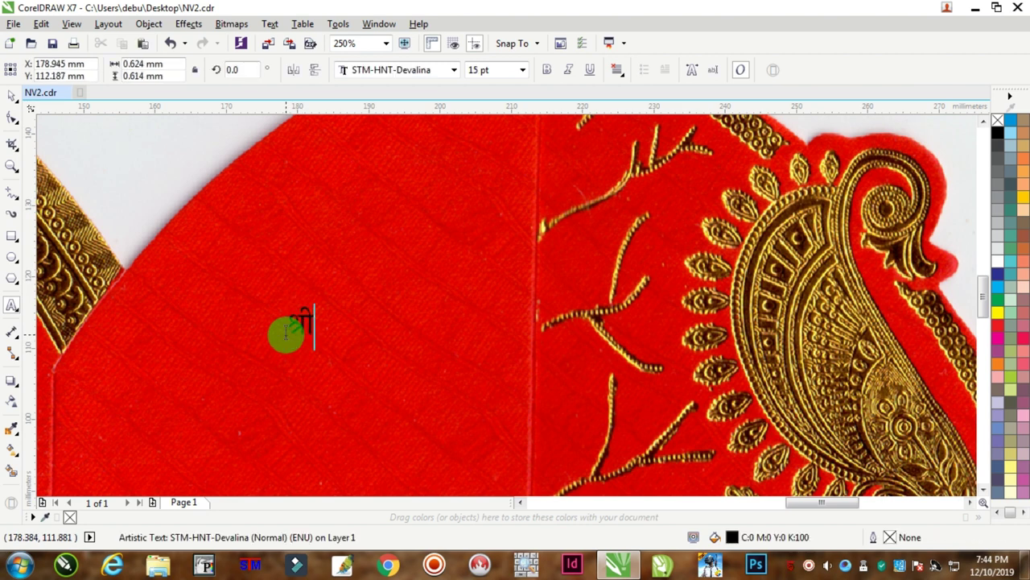
{"action": "type", "text": "Jh"}
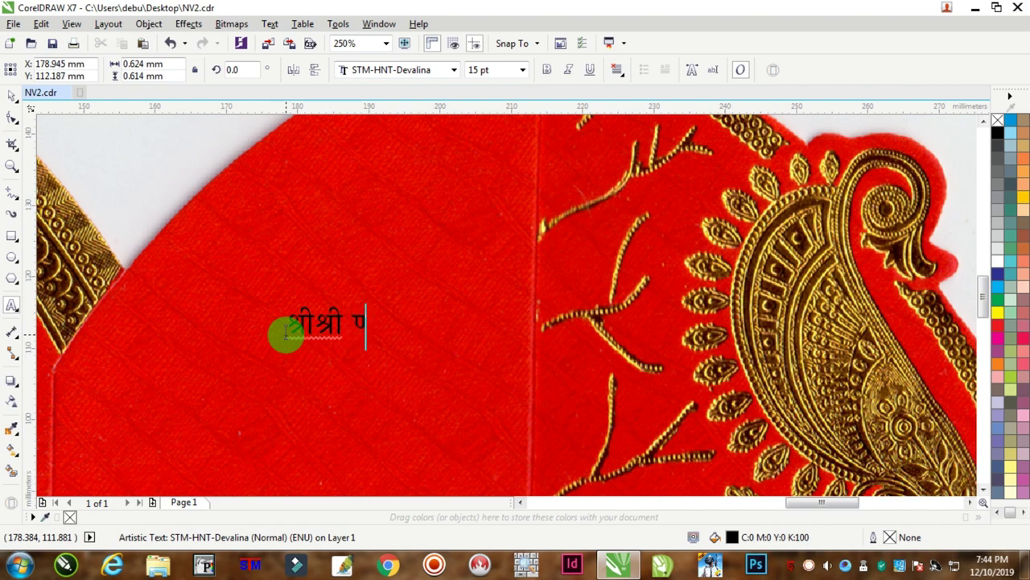
{"action": "type", "text": " x.k"}
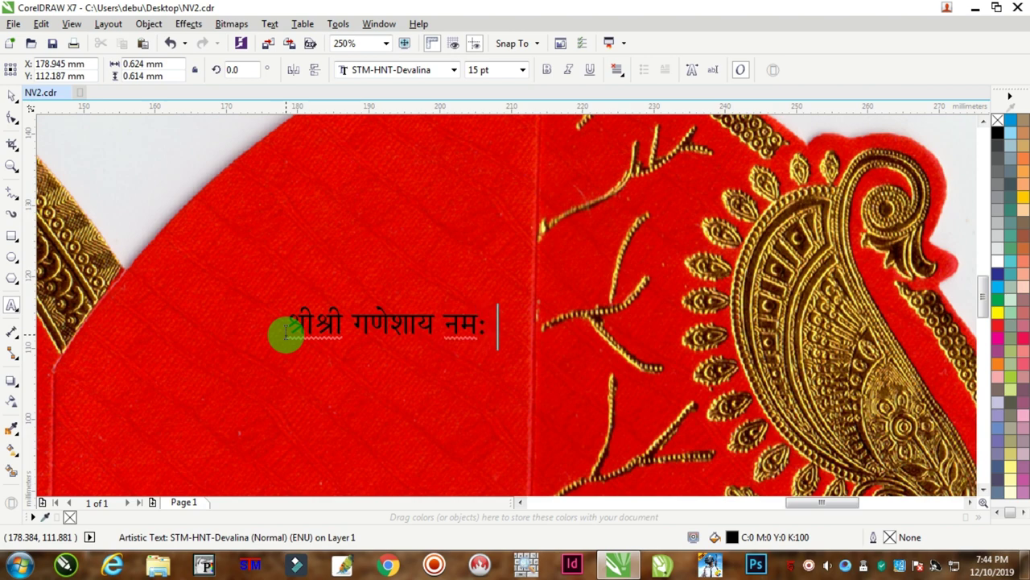
Frame the salutation with ।। danda marks on both sides.
{"action": "left_click", "coordinate": [286, 332]}
{"action": "type", "text": "? ?"}
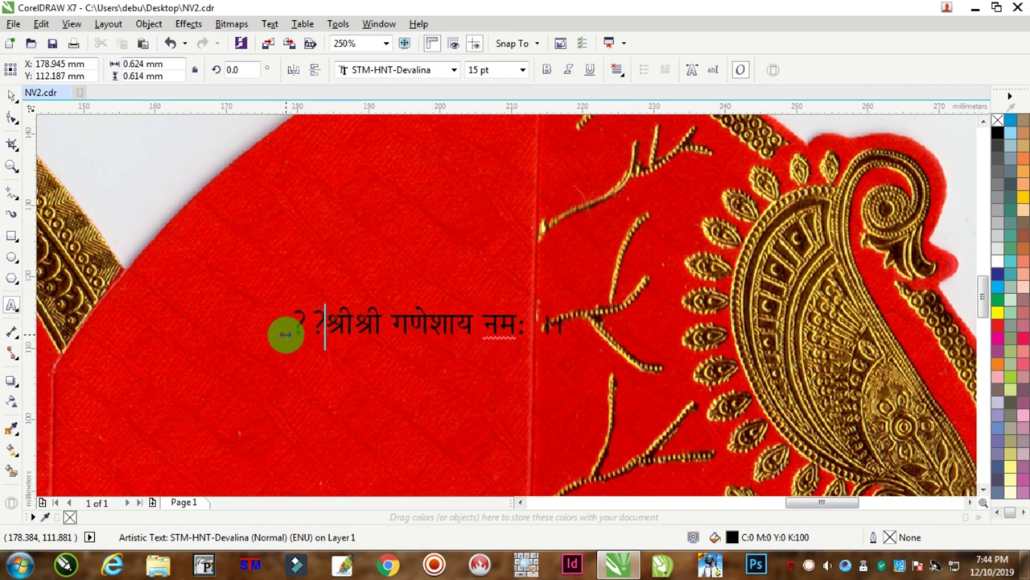
{"action": "key", "text": "ctrl+a"}
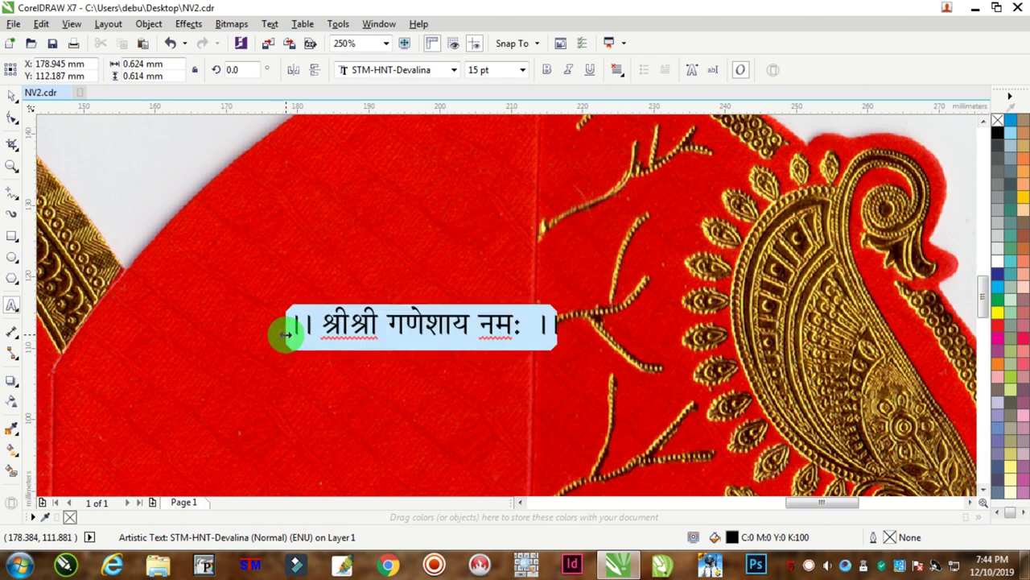
{"action": "left_click", "coordinate": [286, 335]}
Move the salutation left and place a copy of it lower on the card.
{"action": "left_click", "coordinate": [13, 96]}
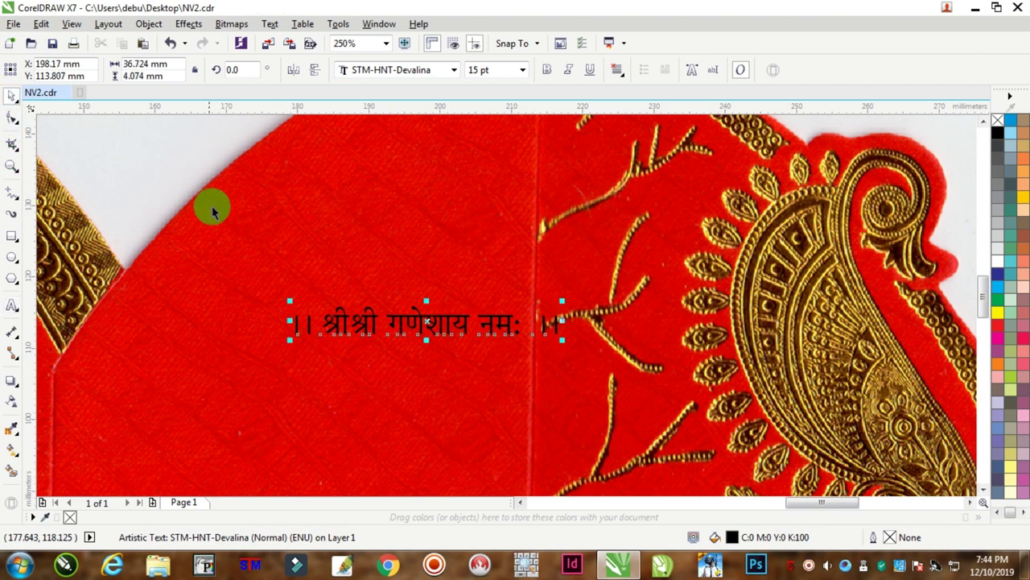
{"action": "scroll", "coordinate": [212, 211], "scroll_direction": "down", "scroll_amount": 2}
{"action": "left_click", "coordinate": [295, 264]}
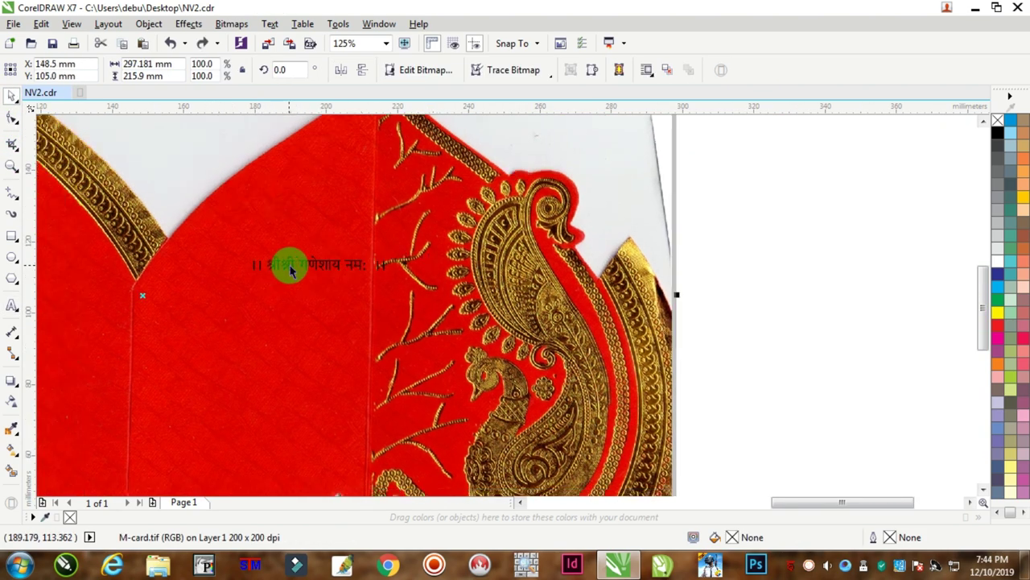
{"action": "left_click_drag", "start_coordinate": [291, 269], "coordinate": [237, 278]}
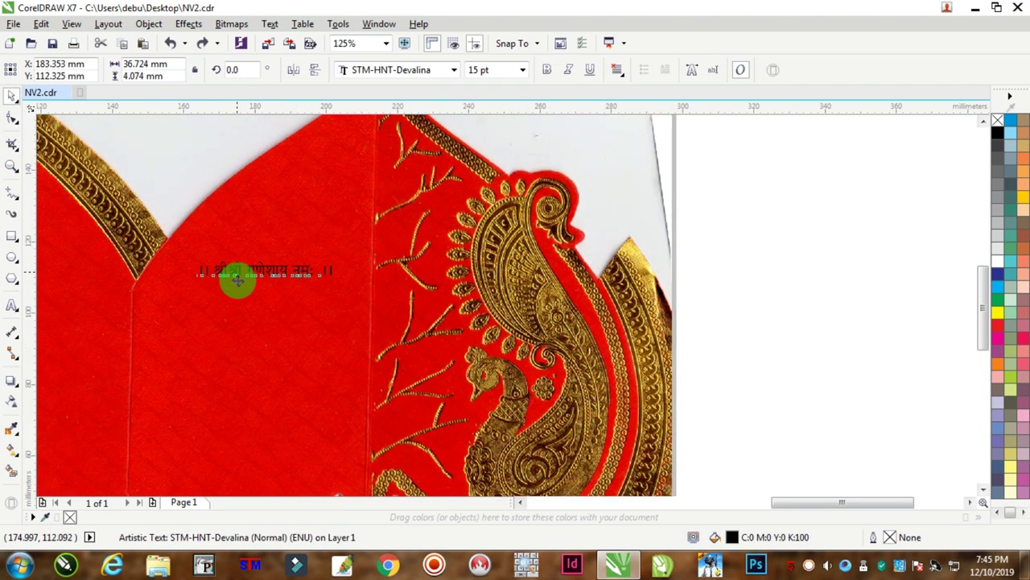
{"action": "scroll", "coordinate": [237, 299], "scroll_direction": "up", "scroll_amount": 1}
{"action": "scroll", "coordinate": [242, 269], "scroll_direction": "down", "scroll_amount": 1}
{"action": "scroll", "coordinate": [217, 301], "scroll_direction": "up", "scroll_amount": 2}
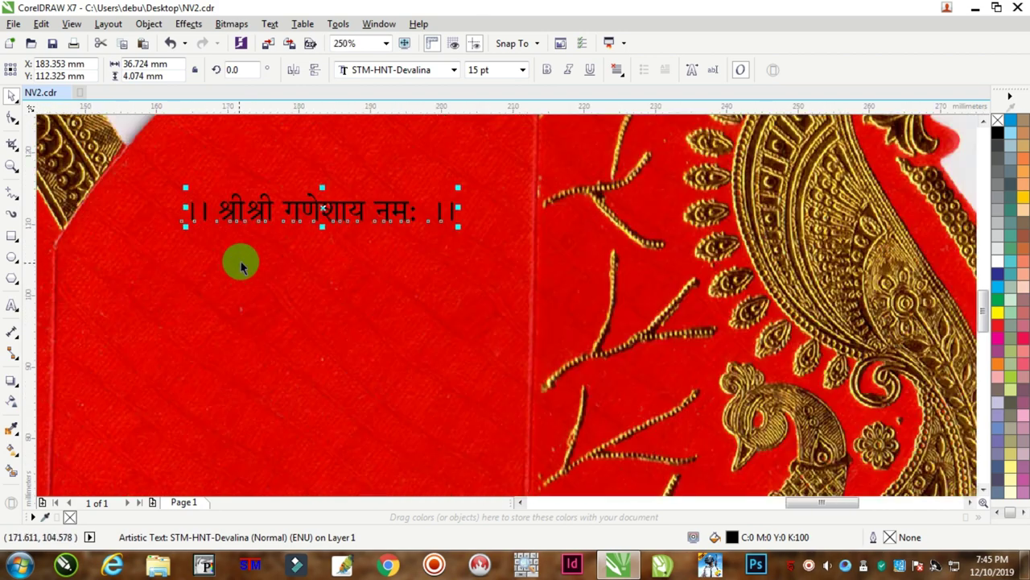
{"action": "left_click_drag", "start_coordinate": [260, 212], "coordinate": [161, 305]}
Replace the copied line with the Mangalam verse, second line 'मंगलम पुण्डरीकाक्षः, मंगलाय तनोहरिः ।'.
{"action": "left_click", "coordinate": [11, 306]}
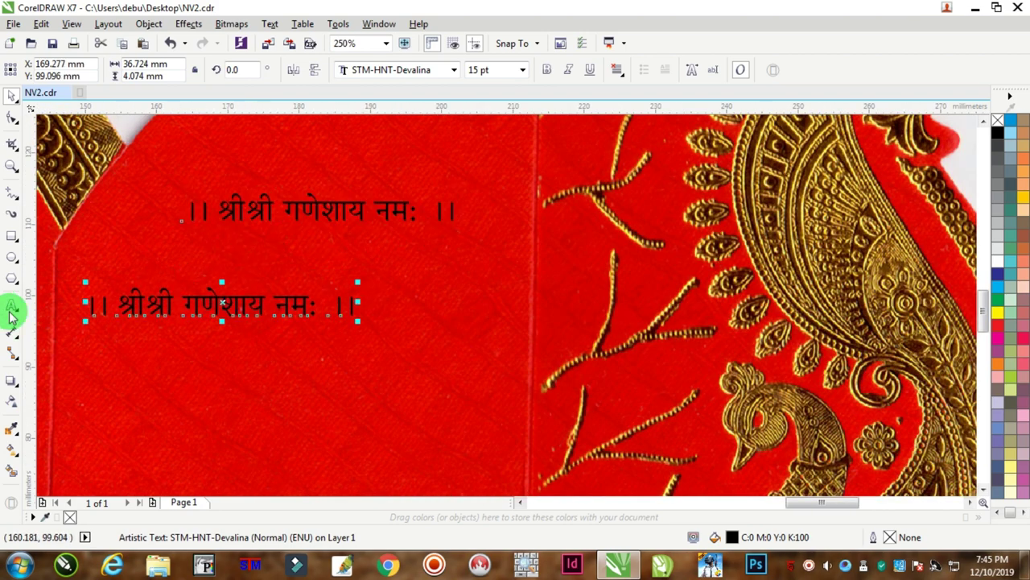
{"action": "key", "text": "ctrl+a"}
{"action": "type", "text": "म"}
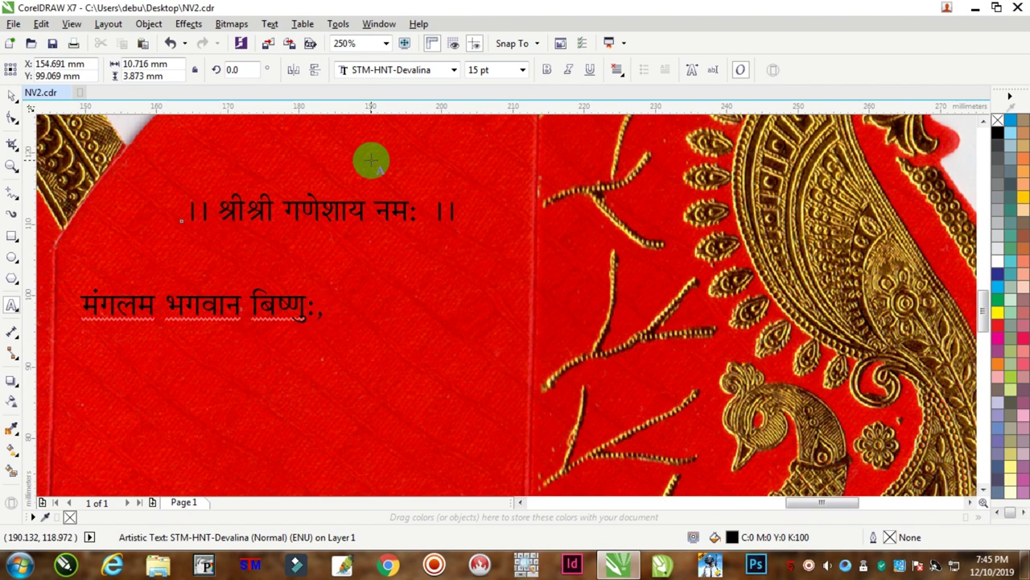
{"action": "type", "text": "ंगलम"}
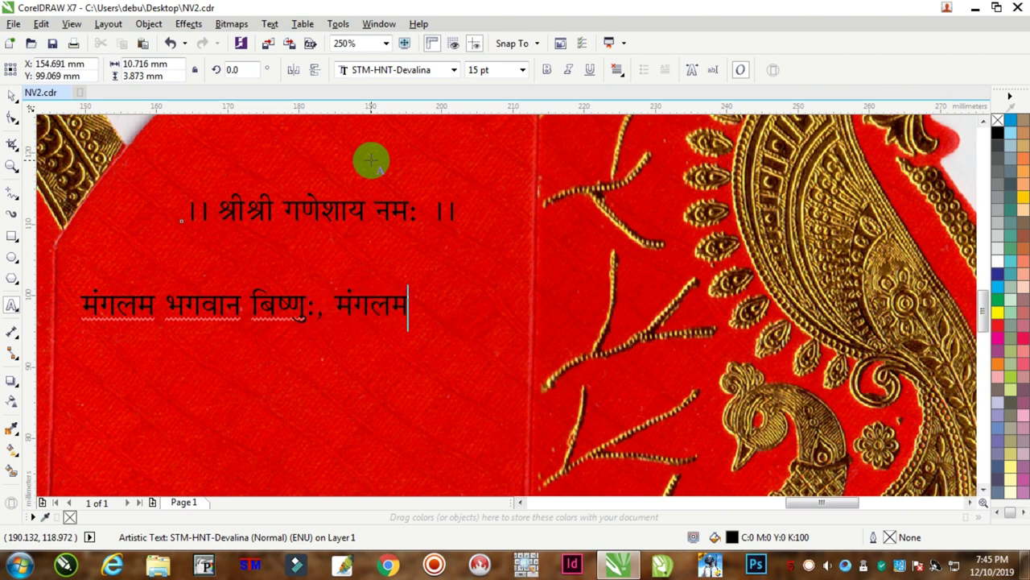
{"action": "type", "text": " गरुड़"}
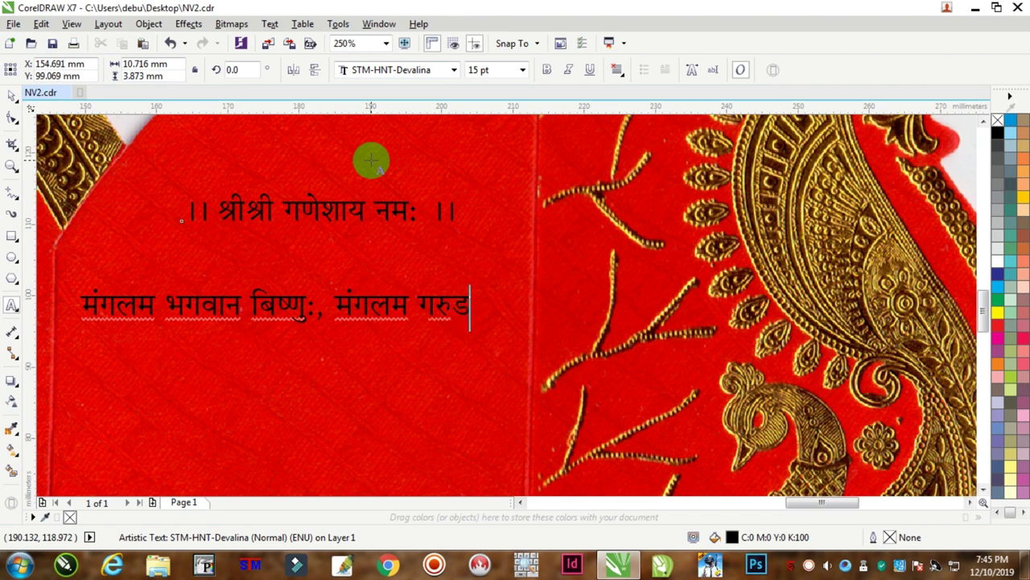
{"action": "type", "text": "ध्वल"}
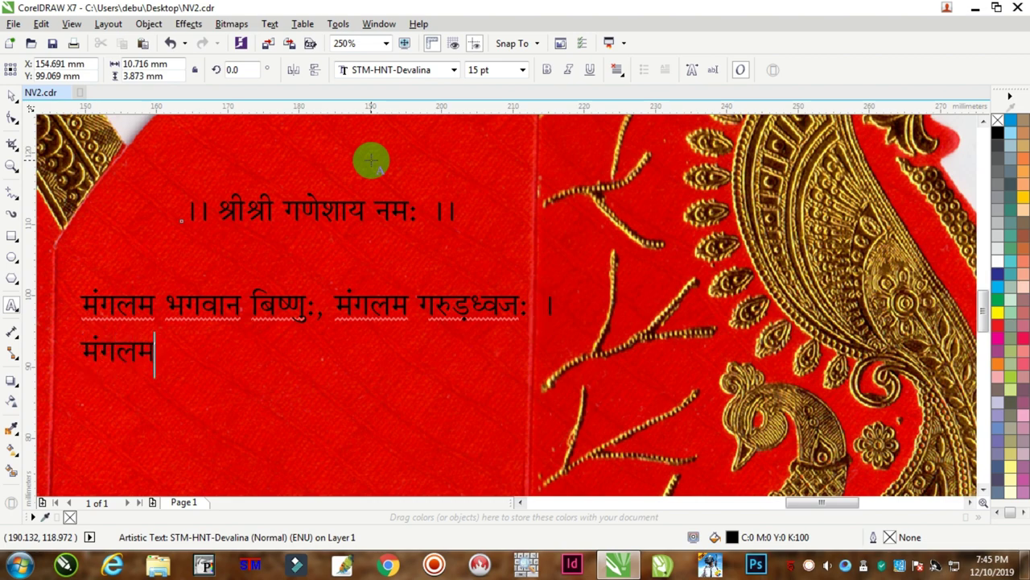
{"action": "type", "text": "पुण्डर"}
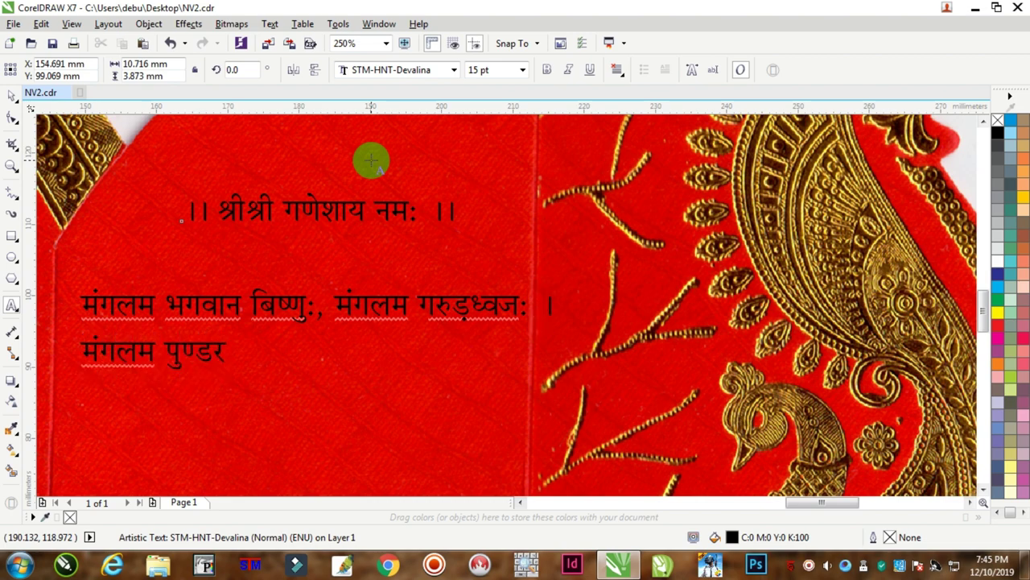
{"action": "type", "text": "ीक्षा"}
{"action": "key", "text": "BackSpace"}
{"action": "key", "text": "BackSpace"}
{"action": "key", "text": "BackSpace"}
{"action": "key", "text": "BackSpace"}
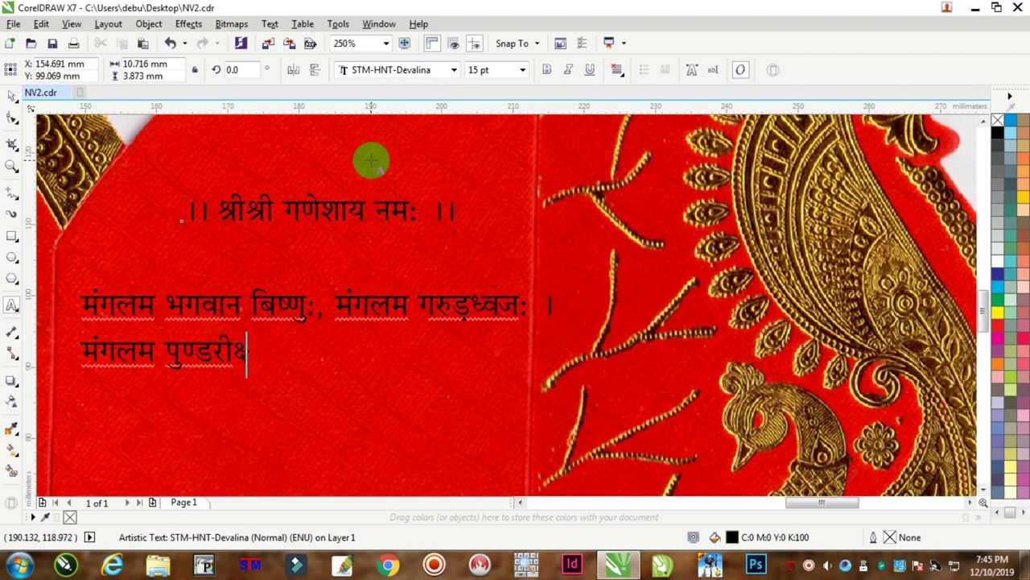
{"action": "type", "text": "काक्षः"}
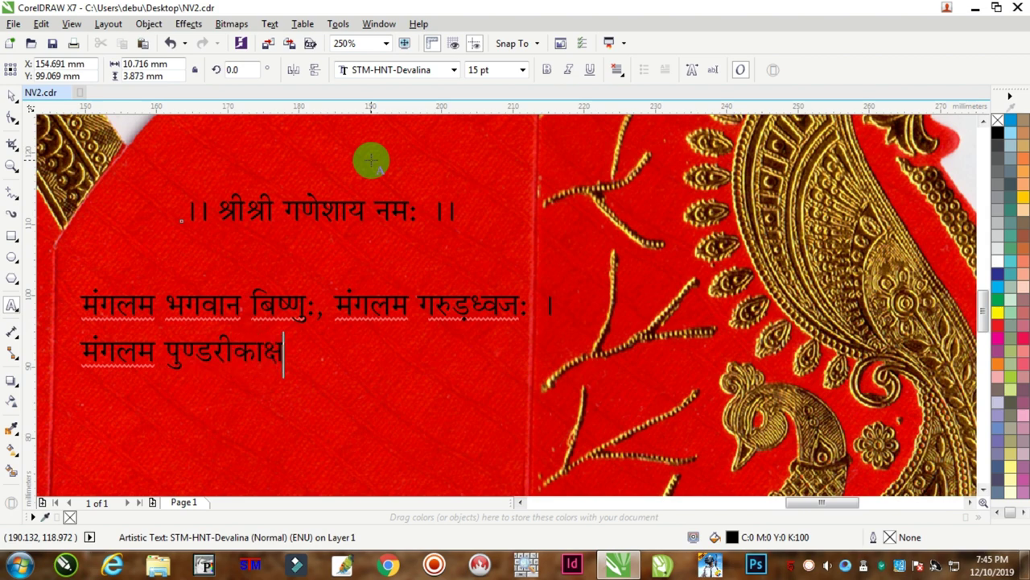
{"action": "key", "text": "BackSpace"}
{"action": "type", "text": "ः"}
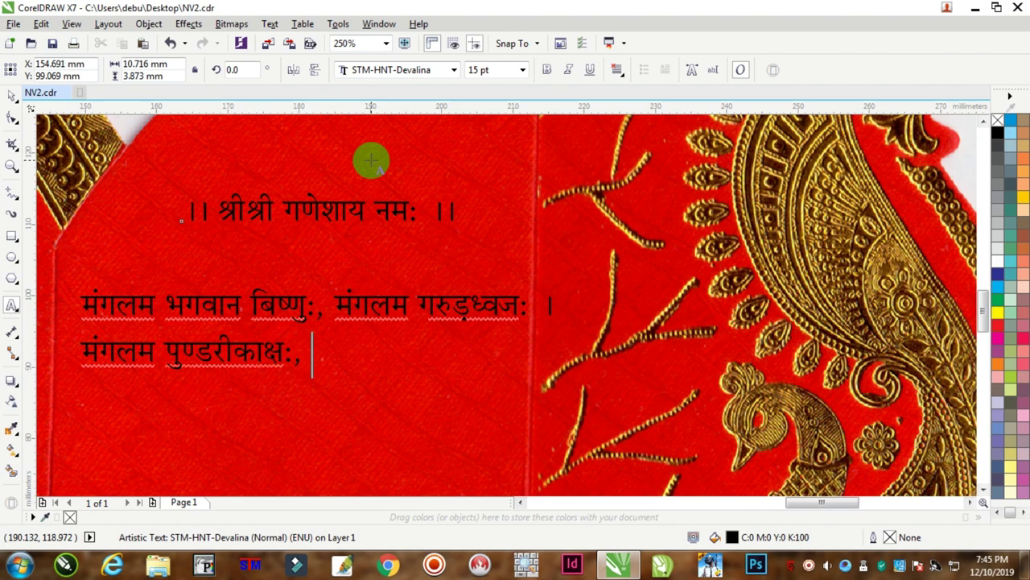
{"action": "type", "text": ", मंगलाय तन"}
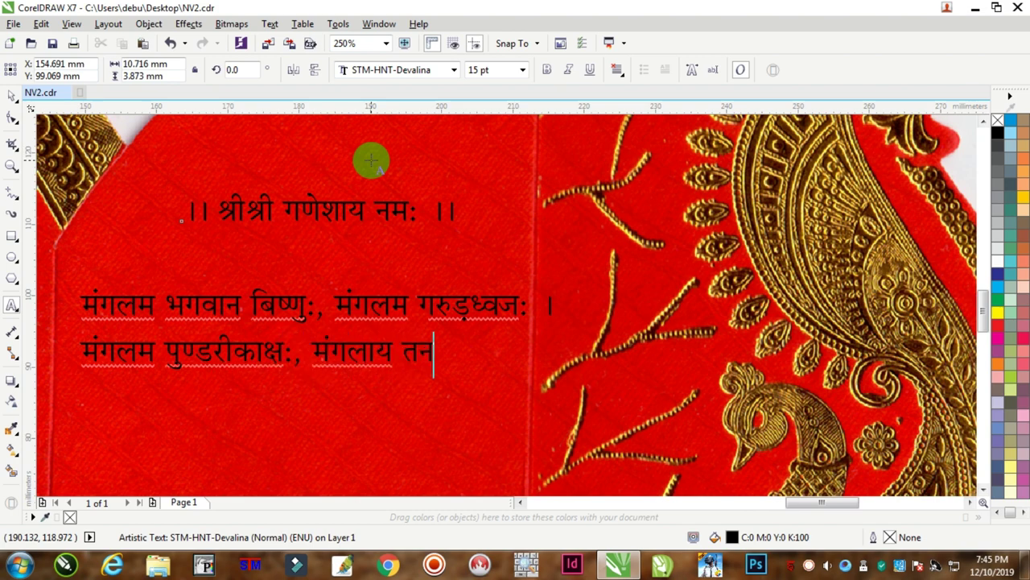
{"action": "type", "text": "ोहरिः "}
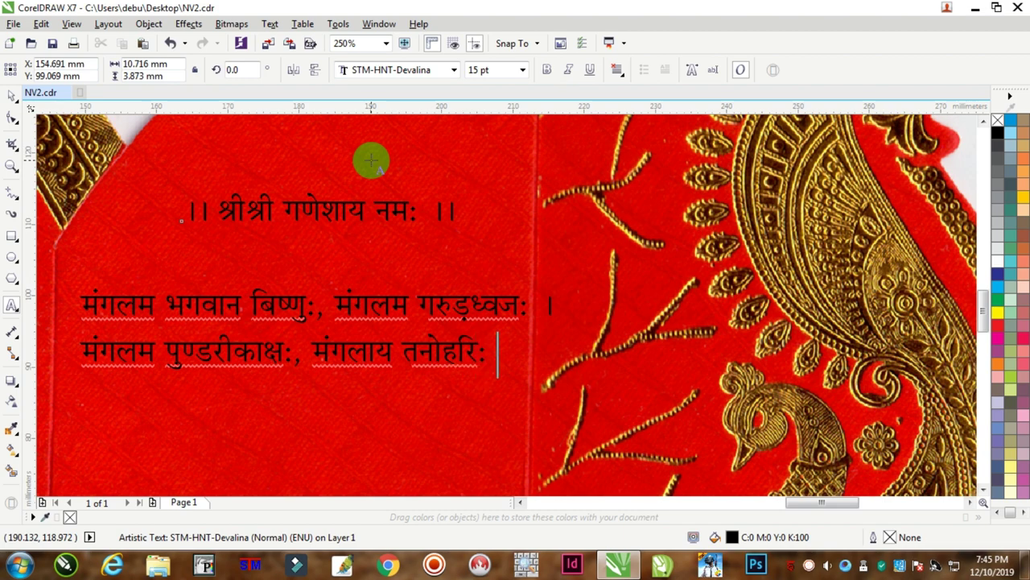
{"action": "type", "text": "।।"}
Make the whole Mangalam verse text bold.
{"action": "key", "text": "ctrl+a"}
{"action": "scroll", "coordinate": [304, 269], "scroll_direction": "down", "scroll_amount": 5}
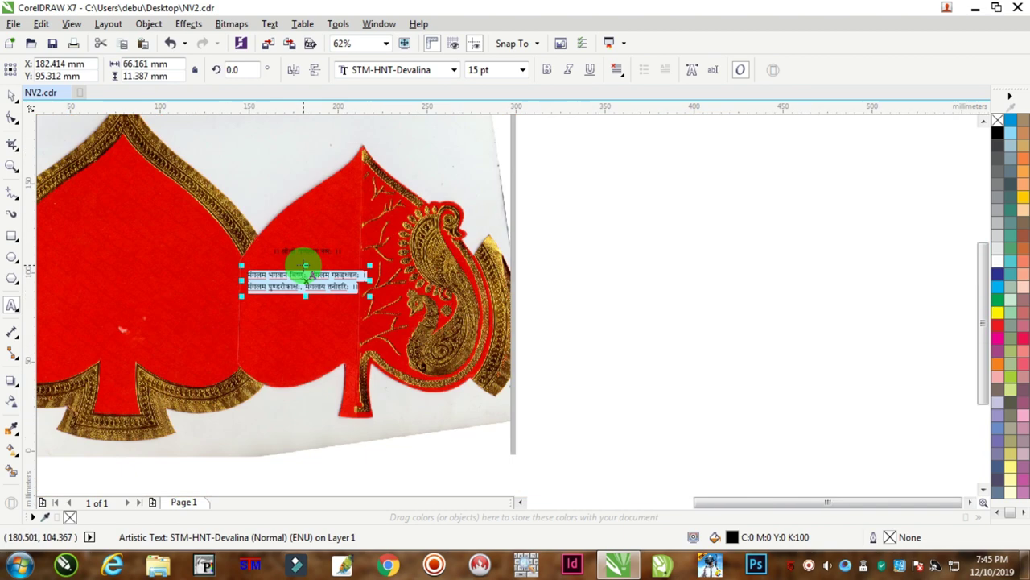
{"action": "scroll", "coordinate": [304, 269], "scroll_direction": "up", "scroll_amount": 5}
{"action": "left_click", "coordinate": [545, 70]}
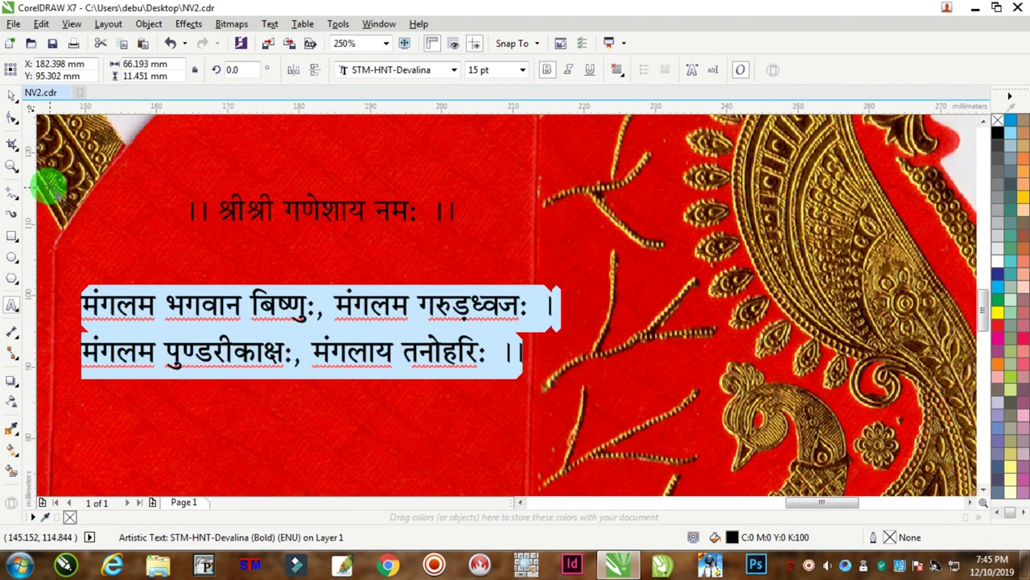
{"action": "left_click", "coordinate": [14, 95]}
{"action": "left_click", "coordinate": [230, 285]}
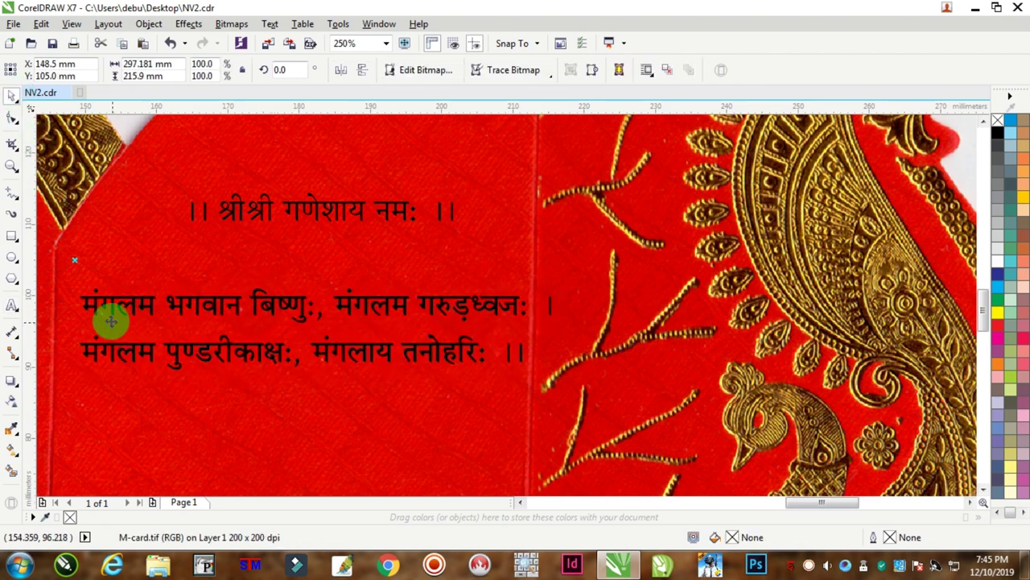
Cut the second half of each verse line and paste it as separate text.
{"action": "left_click", "coordinate": [11, 305]}
{"action": "left_click_drag", "start_coordinate": [333, 302], "coordinate": [584, 306]}
{"action": "key", "text": "Delete"}
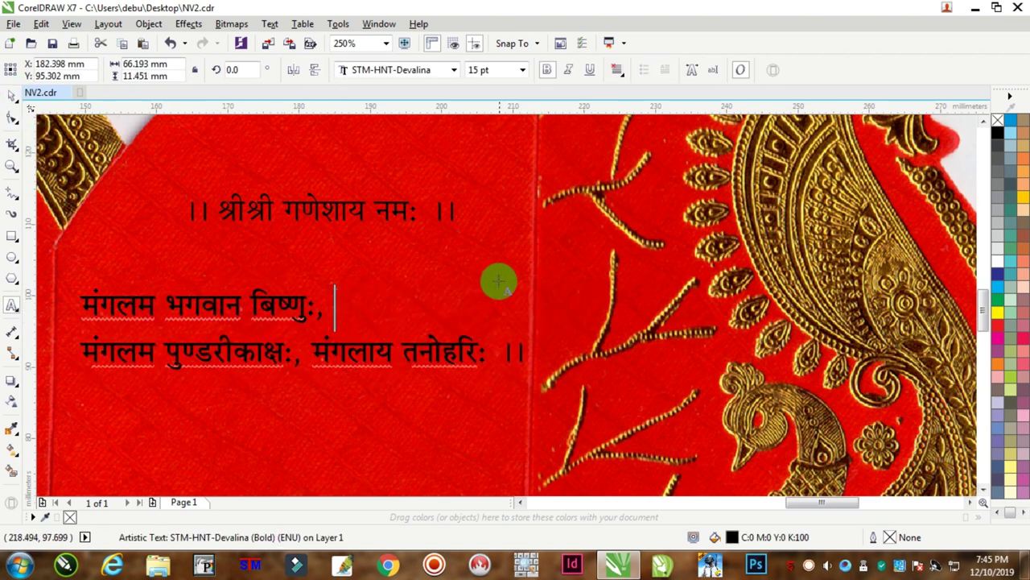
{"action": "left_click_drag", "start_coordinate": [310, 352], "coordinate": [546, 345]}
{"action": "key", "text": "ctrl+x"}
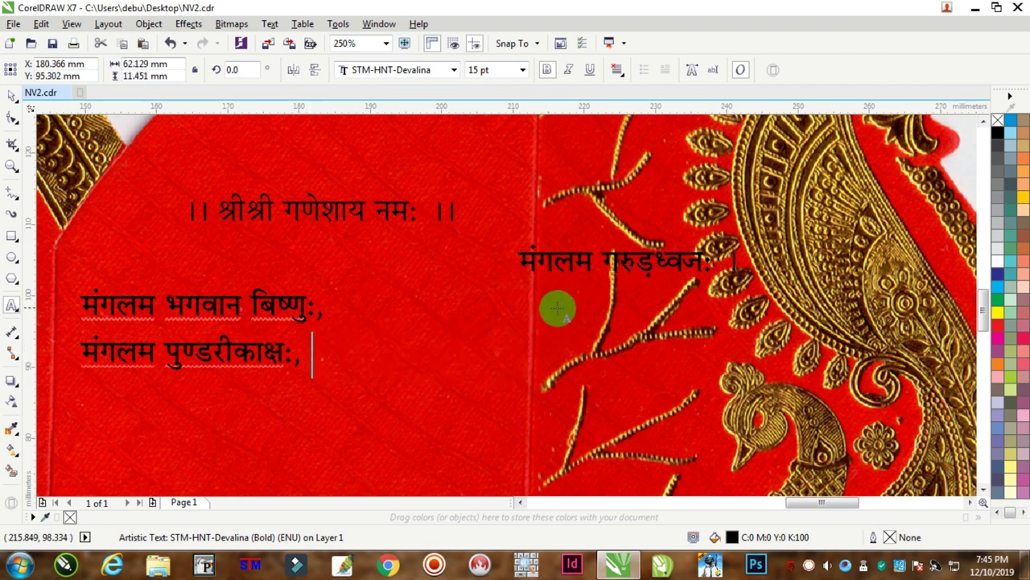
{"action": "key", "text": "ctrl+v"}
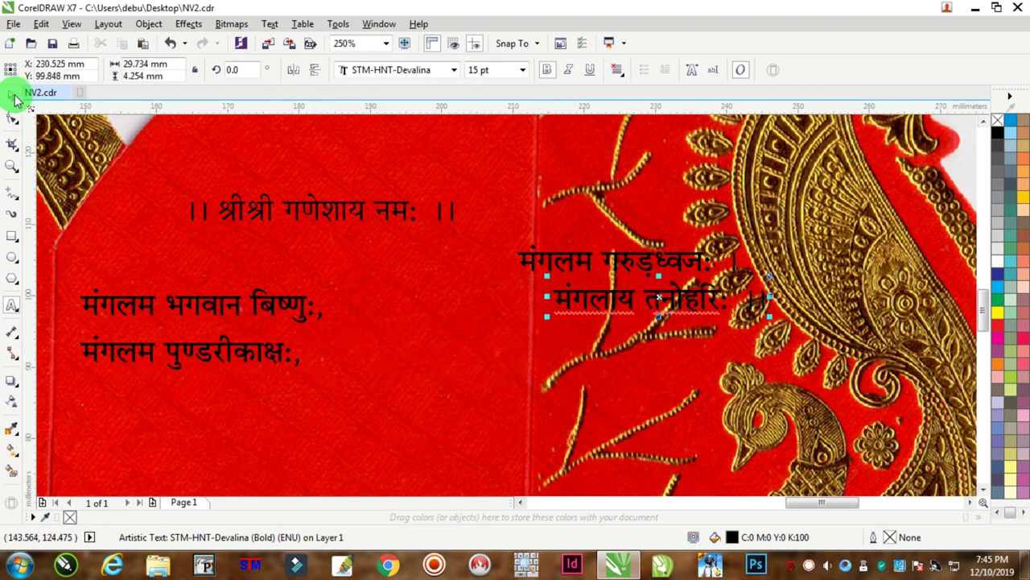
Reposition the left verse block and the right half-line 'मंगलम गरुड़ध्वज: ।'.
{"action": "left_click", "coordinate": [179, 303]}
{"action": "left_click", "coordinate": [13, 97]}
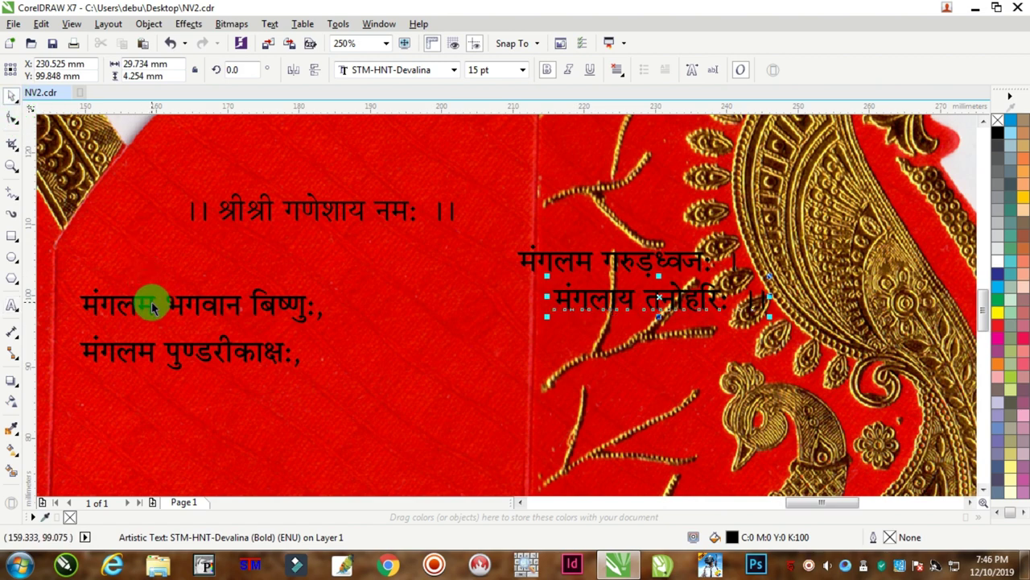
{"action": "left_click_drag", "start_coordinate": [150, 299], "coordinate": [171, 274]}
{"action": "left_click_drag", "start_coordinate": [531, 258], "coordinate": [467, 276]}
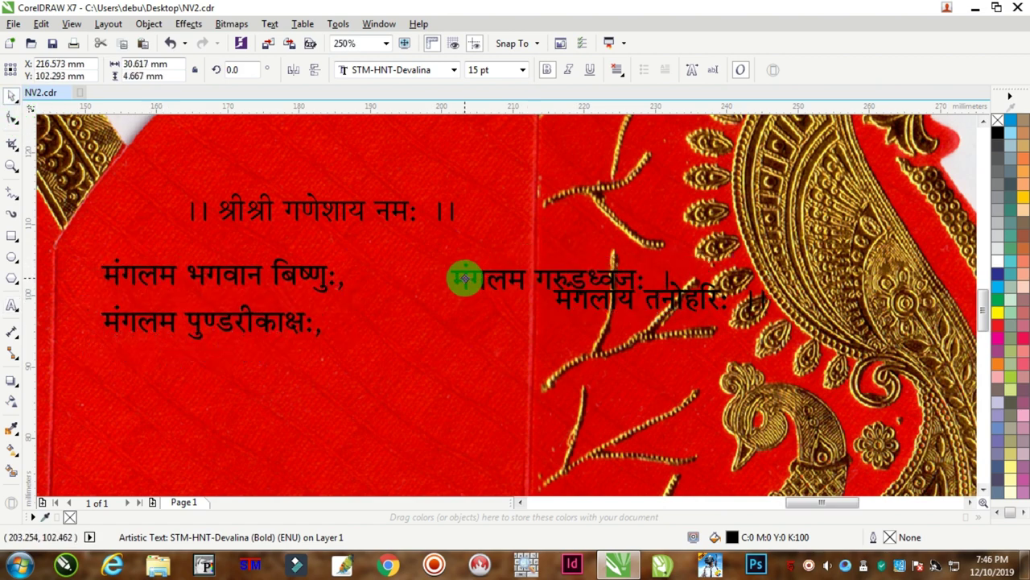
Add 'मंगलाय तनोहरिः ।।' under the right half-line and move that column beside the left.
{"action": "left_click", "coordinate": [567, 317]}
{"action": "key", "text": "Delete"}
{"action": "left_click", "coordinate": [11, 304]}
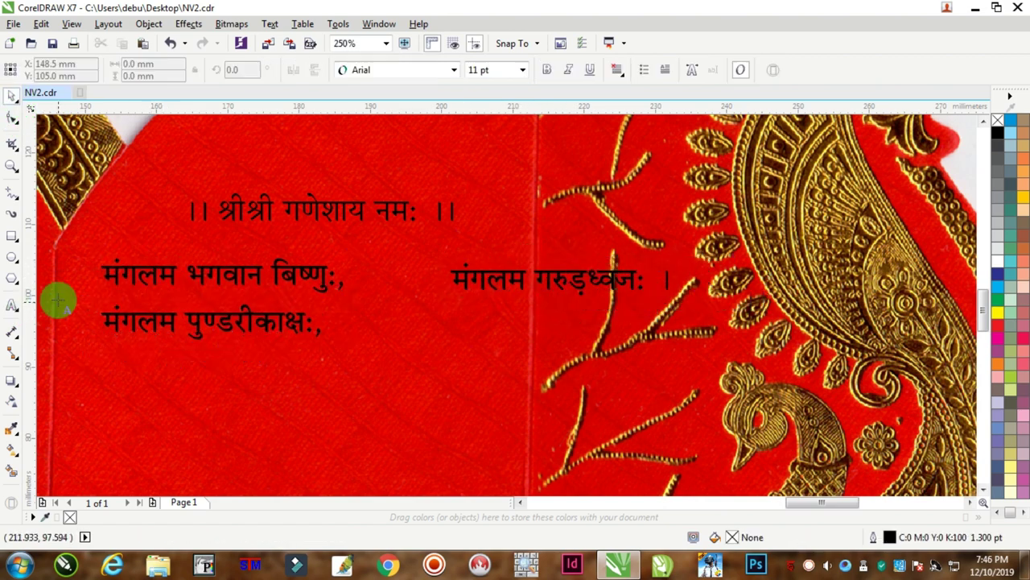
{"action": "left_click", "coordinate": [454, 280]}
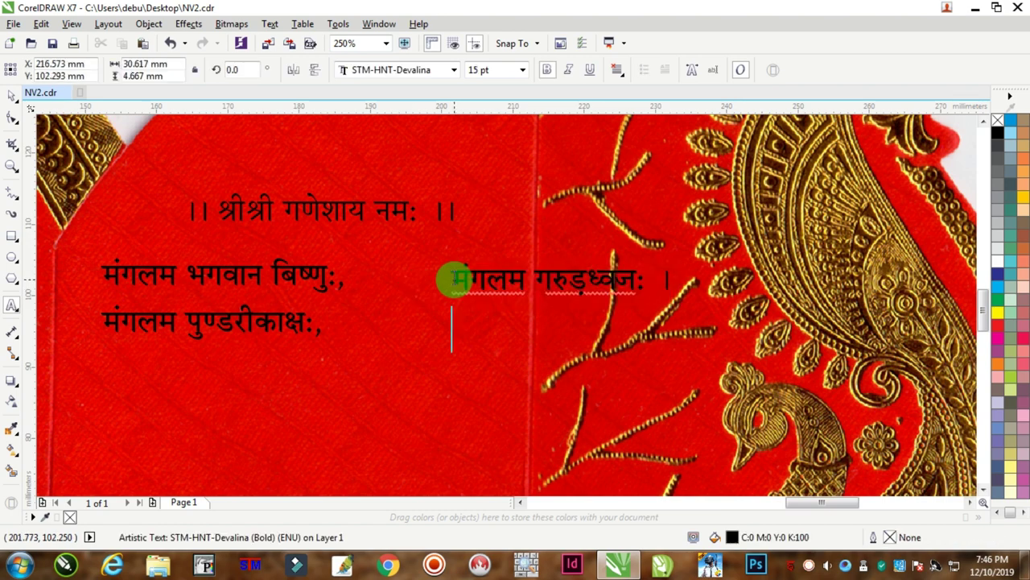
{"action": "key", "text": "ctrl+v"}
{"action": "left_click", "coordinate": [11, 96]}
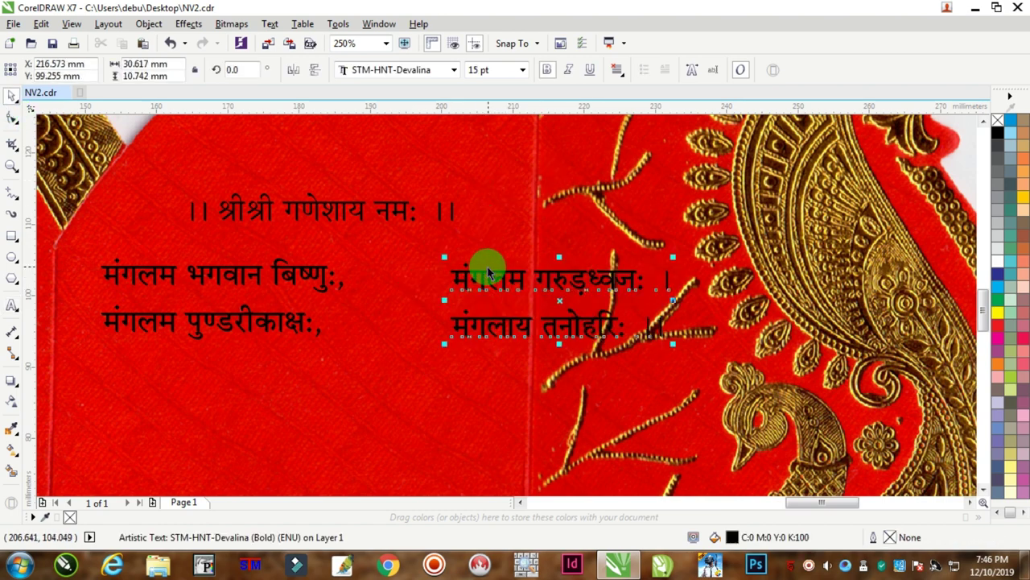
{"action": "left_click_drag", "start_coordinate": [489, 274], "coordinate": [390, 271]}
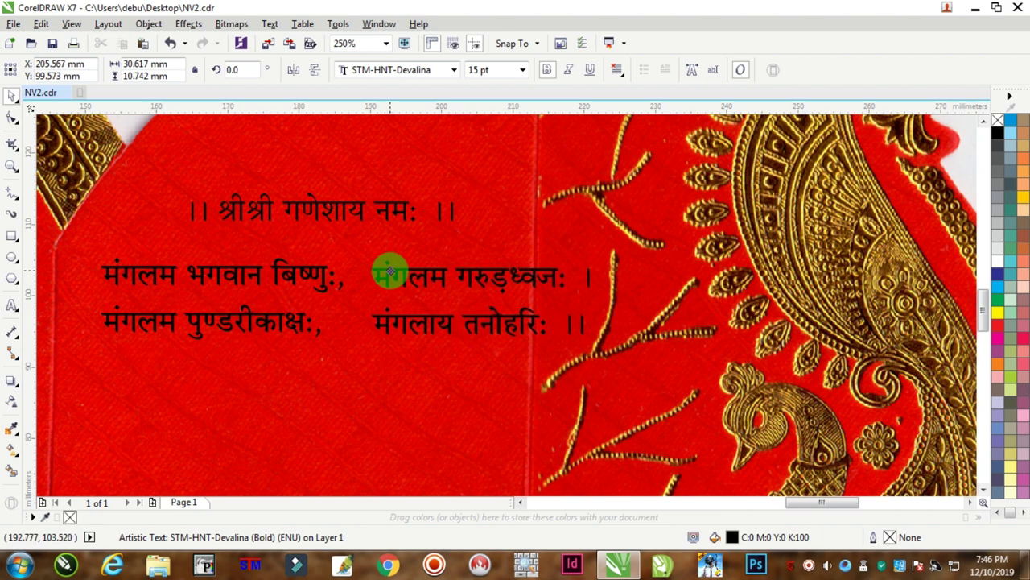
{"action": "scroll", "coordinate": [389, 272], "scroll_direction": "down", "scroll_amount": 2}
Group the left and right verse columns into one object.
{"action": "left_click", "coordinate": [391, 266]}
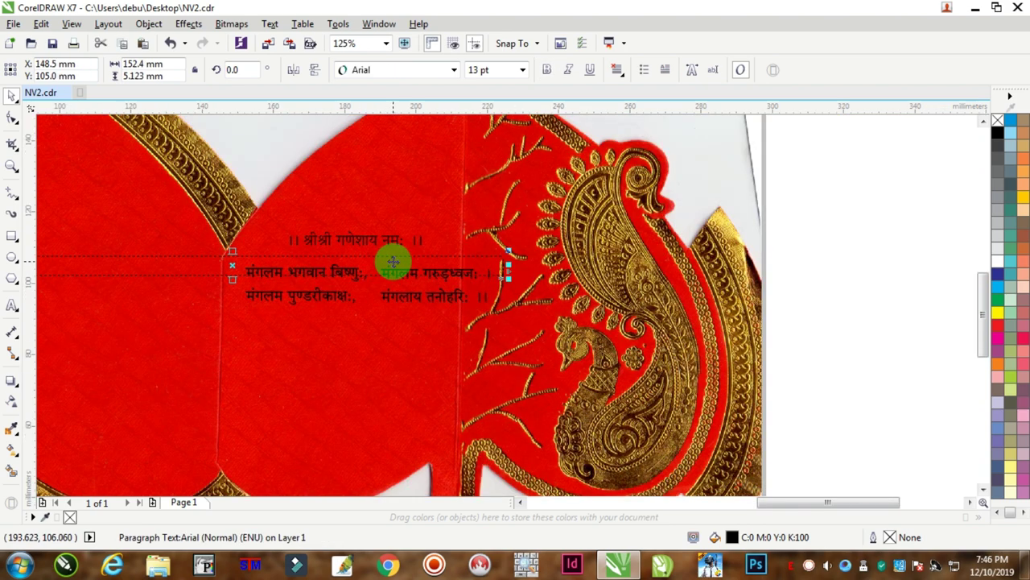
{"action": "left_click", "coordinate": [379, 262]}
{"action": "left_click", "coordinate": [394, 272]}
{"action": "left_click", "coordinate": [336, 269], "text": "shift"}
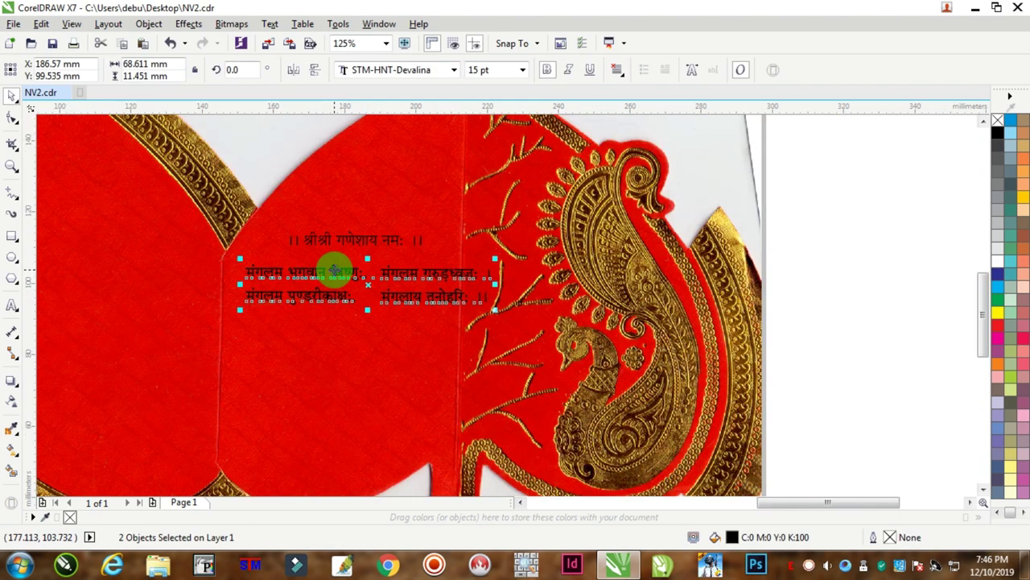
{"action": "key", "text": "ctrl+g"}
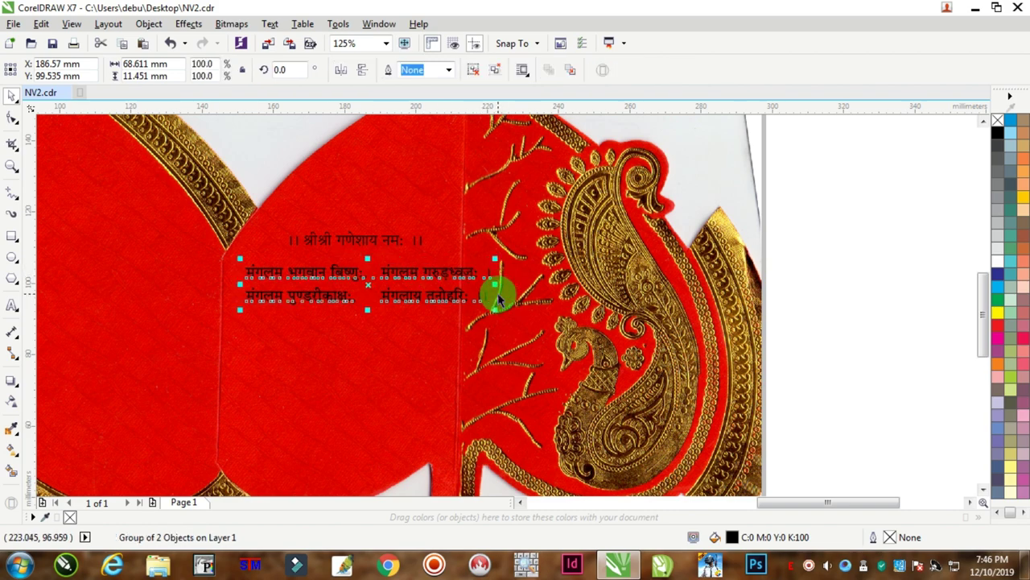
Adjust the group's width and move the Ganesh salutation left and down.
{"action": "left_click_drag", "start_coordinate": [493, 284], "coordinate": [442, 289]}
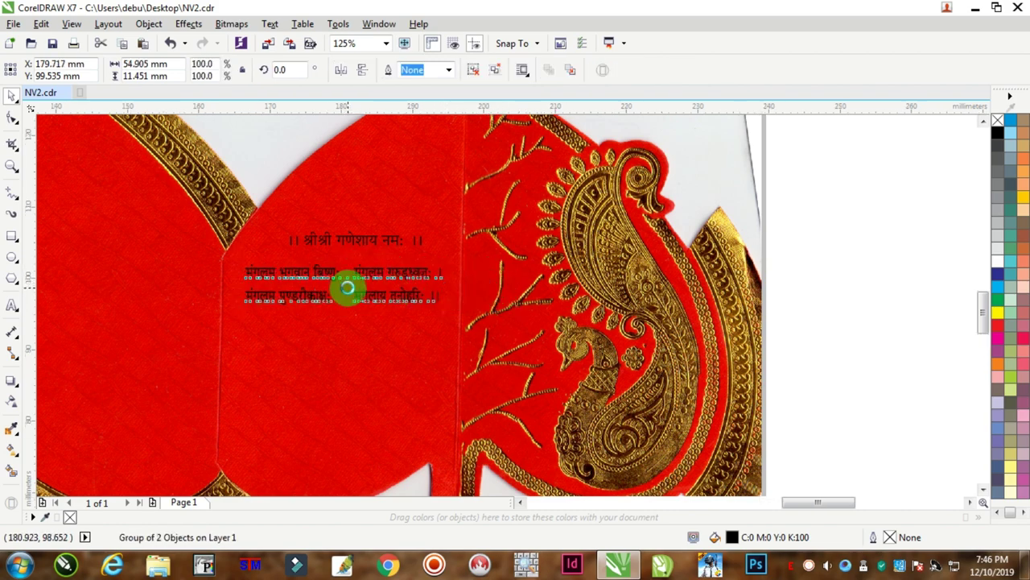
{"action": "scroll", "coordinate": [347, 292], "scroll_direction": "up", "scroll_amount": 2}
{"action": "left_click_drag", "start_coordinate": [138, 282], "coordinate": [130, 282]}
{"action": "left_click_drag", "start_coordinate": [367, 190], "coordinate": [333, 202]}
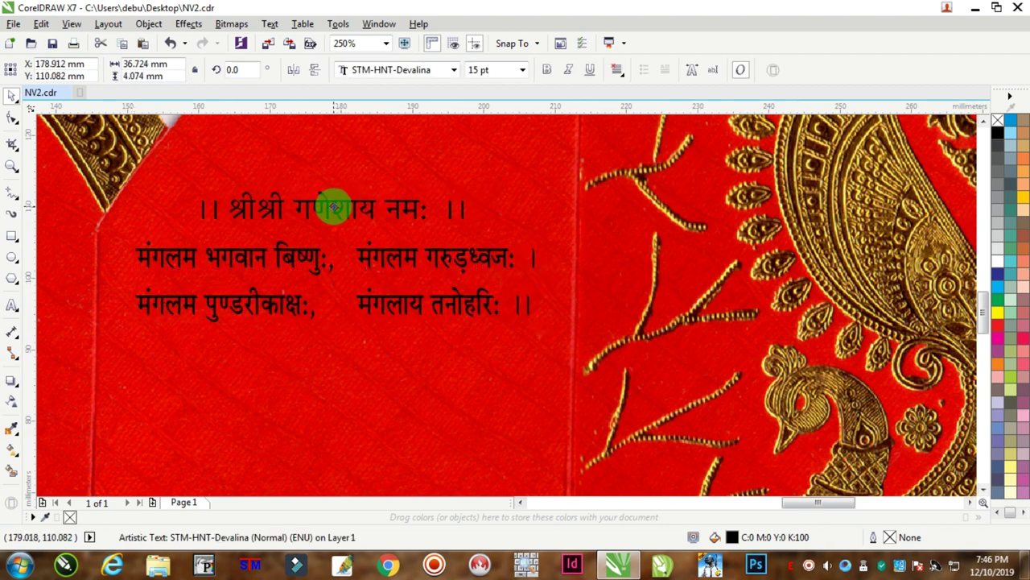
Bold the Ganesh salutation and arch its top upward with an envelope.
{"action": "left_click", "coordinate": [545, 70]}
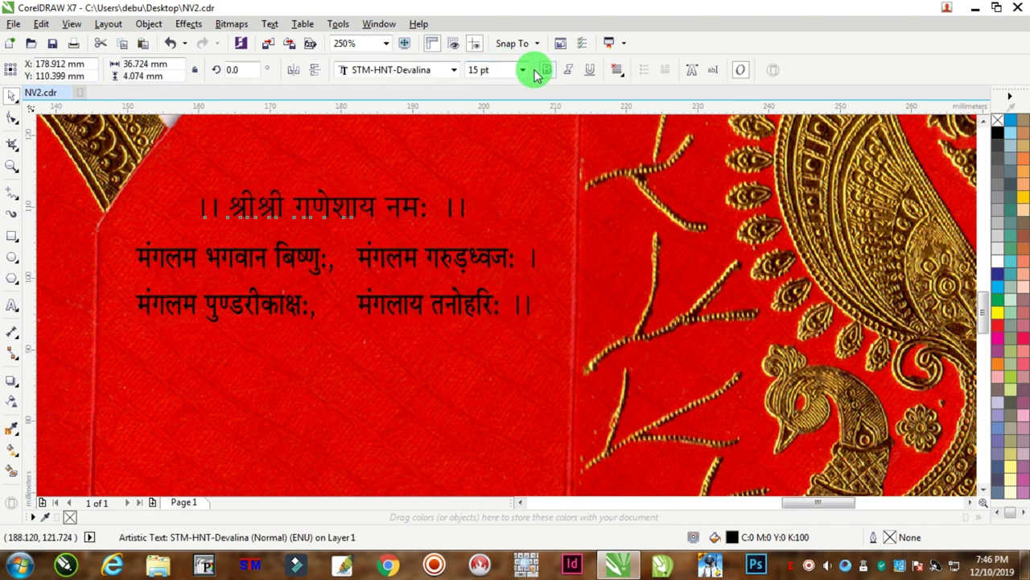
{"action": "left_click", "coordinate": [12, 383]}
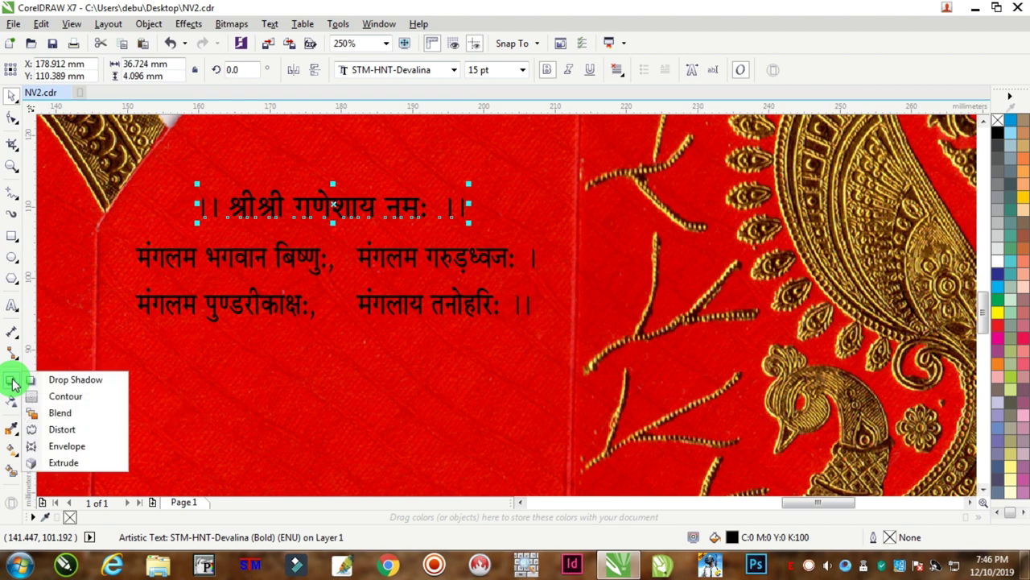
{"action": "left_click", "coordinate": [65, 446]}
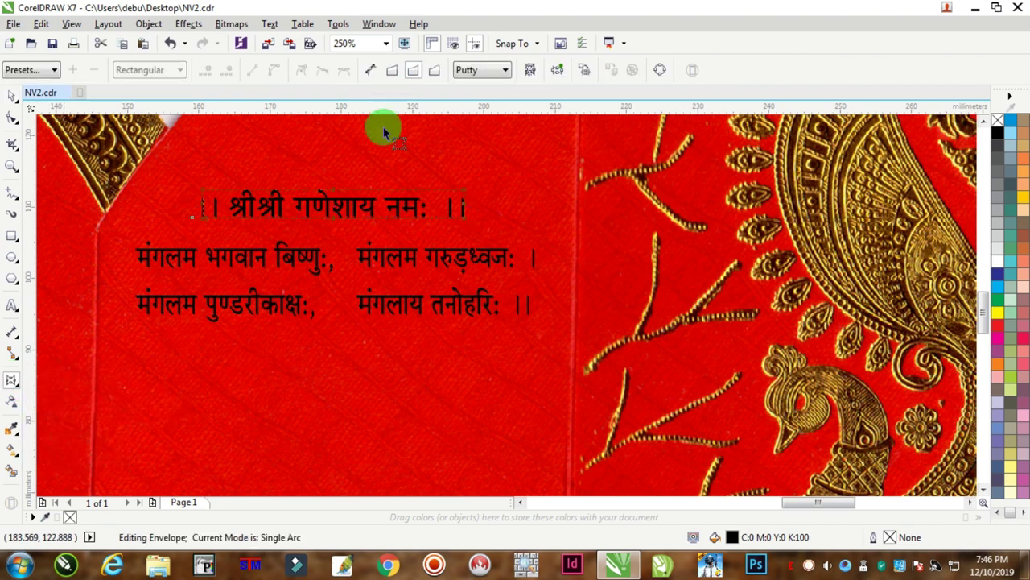
{"action": "left_click_drag", "start_coordinate": [330, 214], "coordinate": [333, 179]}
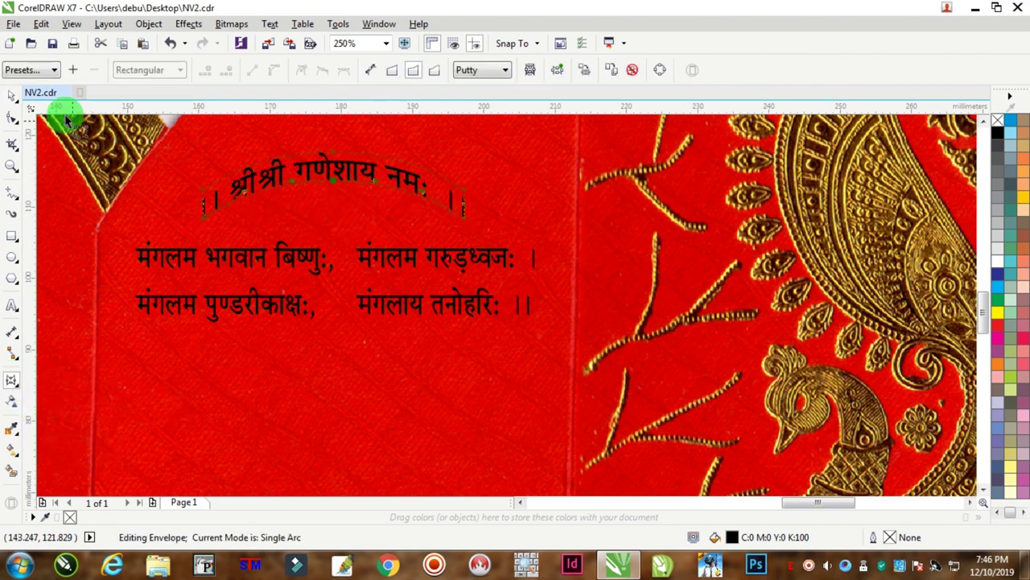
{"action": "left_click", "coordinate": [13, 95]}
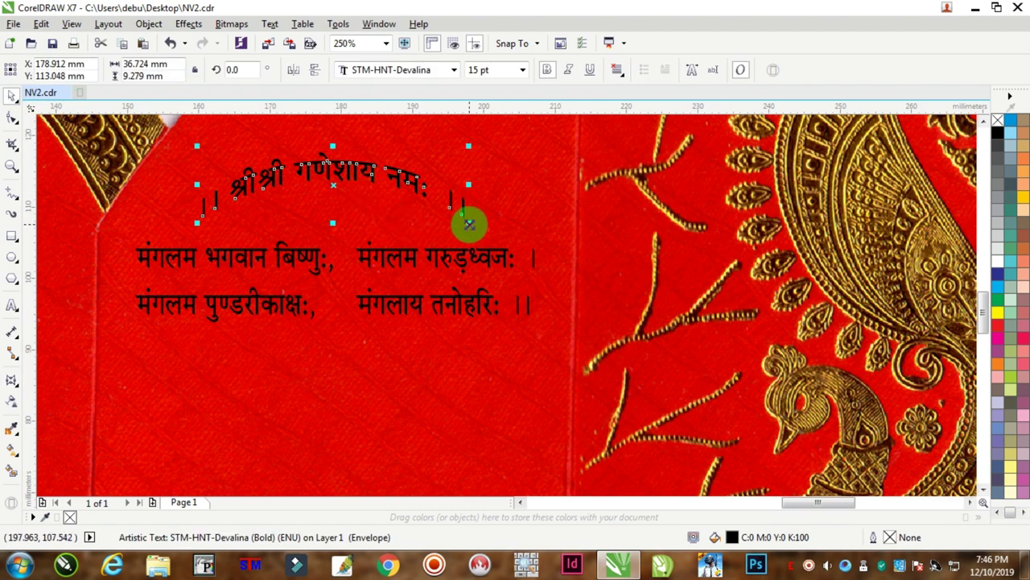
Enlarge the arched heading slightly and raise it a little higher.
{"action": "left_click_drag", "start_coordinate": [469, 223], "coordinate": [492, 246]}
{"action": "scroll", "coordinate": [414, 218], "scroll_direction": "down", "scroll_amount": 2}
{"action": "scroll", "coordinate": [379, 202], "scroll_direction": "up", "scroll_amount": 2}
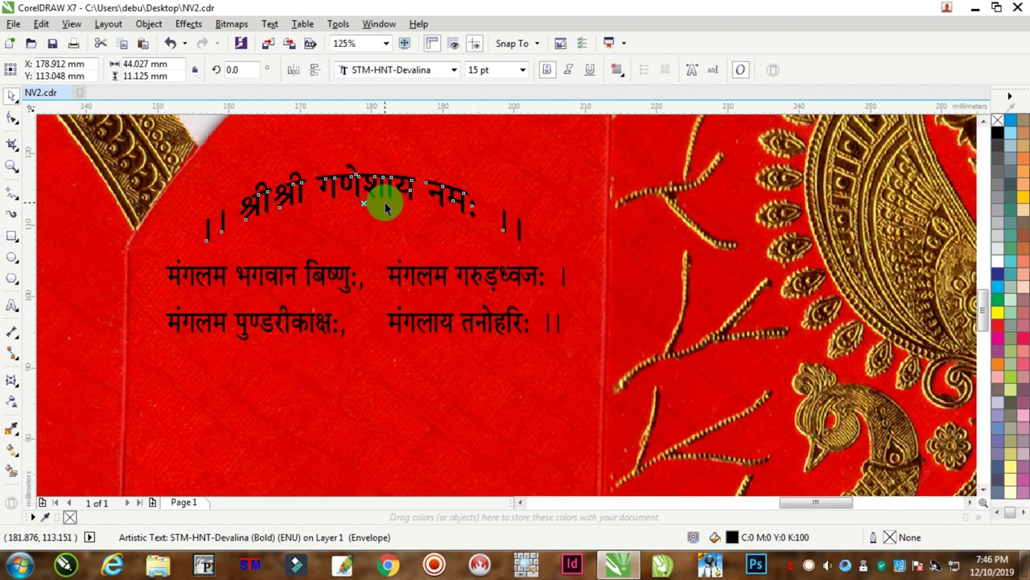
{"action": "scroll", "coordinate": [384, 195], "scroll_direction": "down", "scroll_amount": 2}
{"action": "mouse_move", "coordinate": [376, 186]}
{"action": "left_mouse_down"}
{"action": "mouse_move", "coordinate": [376, 171]}
{"action": "mouse_move", "coordinate": [380, 179]}
{"action": "left_mouse_up"}
Select both verse lines and nudge them two steps up and two steps right.
{"action": "left_click", "coordinate": [775, 179]}
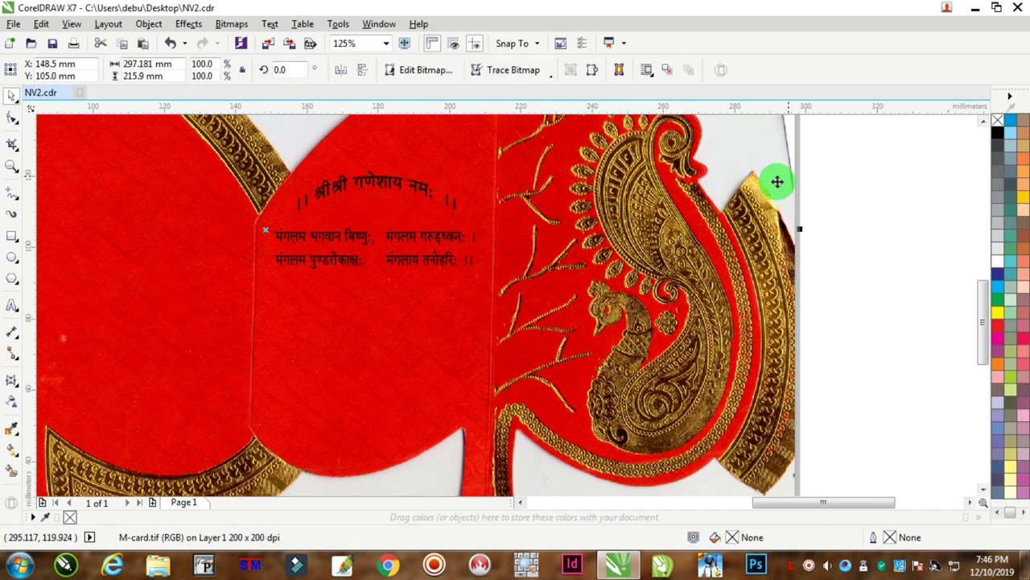
{"action": "left_click_drag", "start_coordinate": [863, 161], "coordinate": [190, 313]}
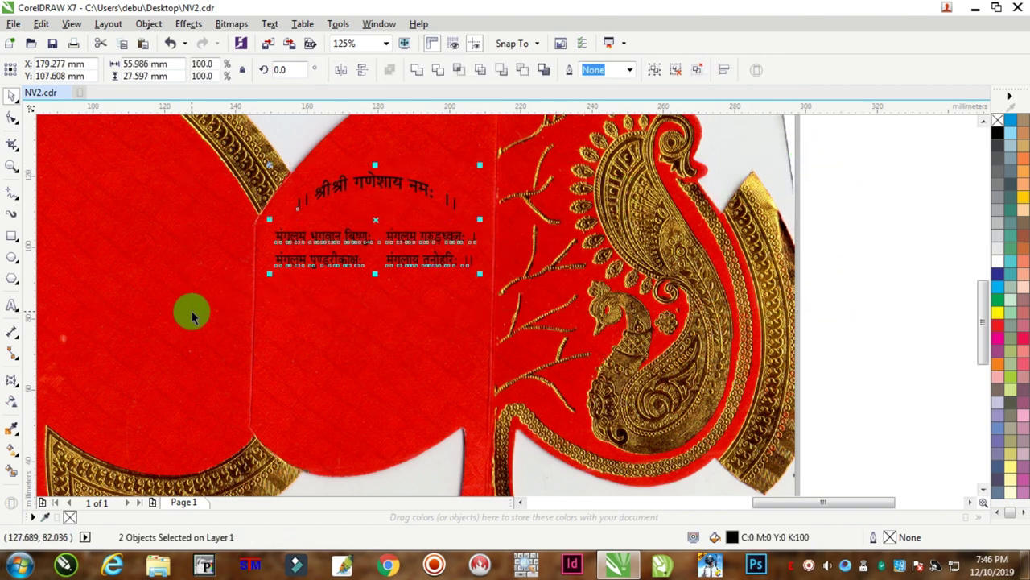
{"action": "key", "text": "Up"}
{"action": "key", "text": "Up"}
{"action": "key", "text": "Up"}
{"action": "key", "text": "Up"}
{"action": "key", "text": "Up"}
{"action": "key", "text": "Up"}
{"action": "key", "text": "Up"}
{"action": "key", "text": "Up"}
{"action": "key", "text": "Up"}
{"action": "key", "text": "Up"}
{"action": "key", "text": "Up"}
{"action": "key", "text": "Up"}
{"action": "key", "text": "Up"}
{"action": "key", "text": "Up"}
{"action": "key", "text": "Right"}
{"action": "key", "text": "Right"}
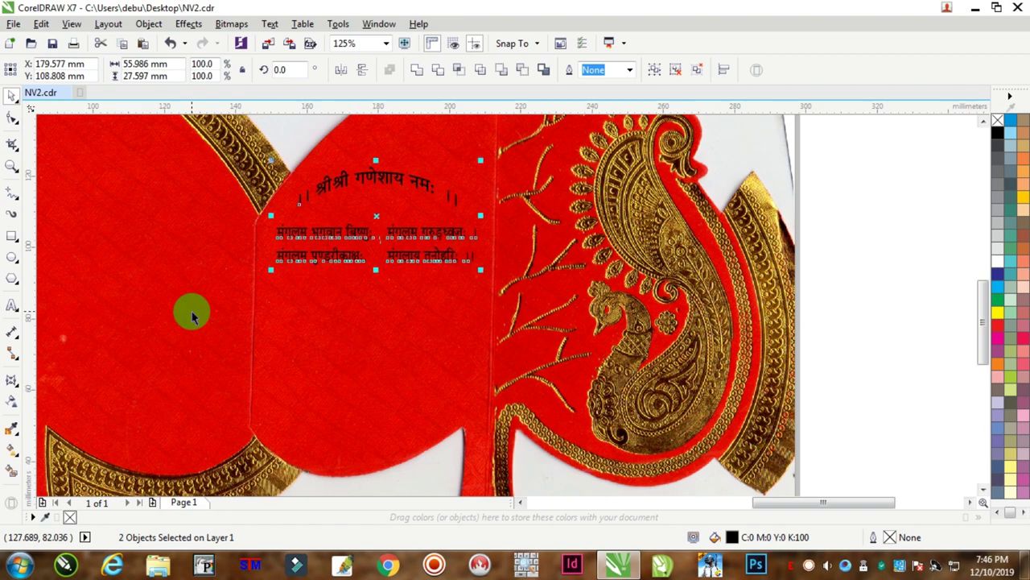
{"action": "key", "text": "Right"}
{"action": "key", "text": "Right"}
{"action": "key", "text": "Right"}
{"action": "key", "text": "Right"}
{"action": "key", "text": "Right"}
{"action": "key", "text": "Right"}
{"action": "key", "text": "Right"}
{"action": "key", "text": "Right"}
{"action": "key", "text": "Right"}
{"action": "key", "text": "Right"}
{"action": "key", "text": "Right"}
{"action": "key", "text": "Right"}
{"action": "key", "text": "Up"}
{"action": "key", "text": "Up"}
{"action": "key", "text": "Up"}
{"action": "key", "text": "Up"}
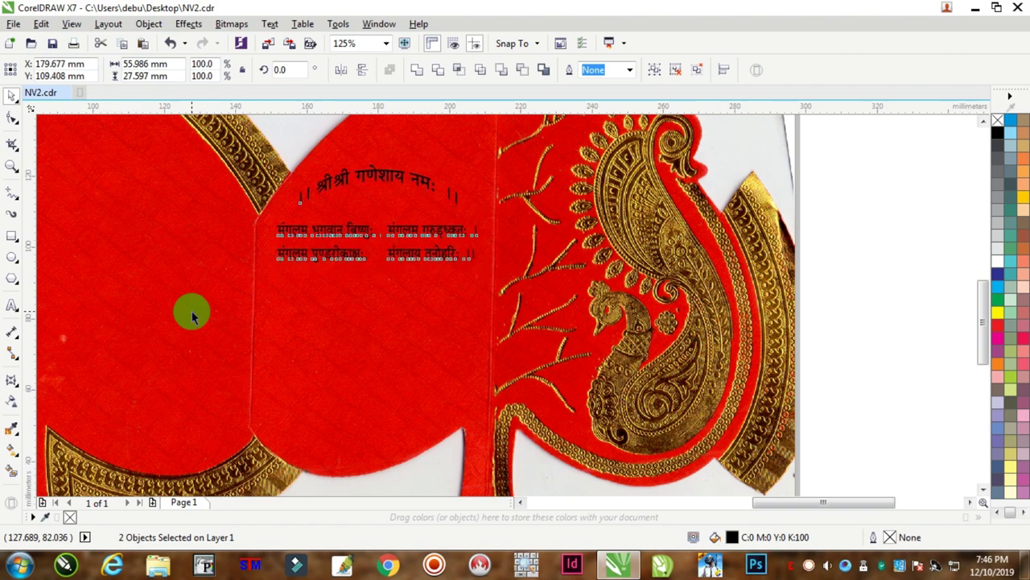
{"action": "left_click", "coordinate": [444, 223]}
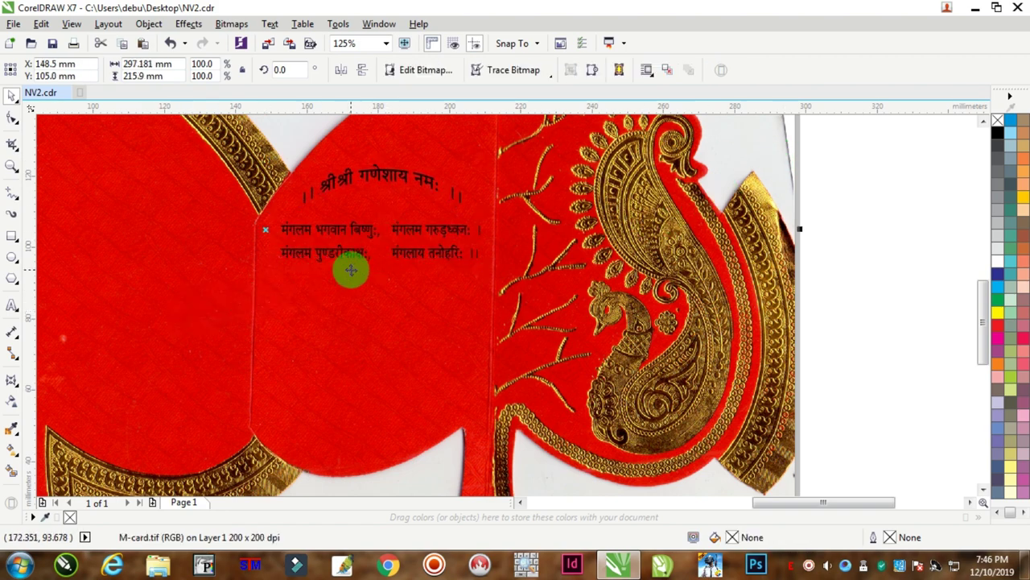
{"action": "scroll", "coordinate": [346, 269], "scroll_direction": "up", "scroll_amount": 1}
Copy the word 'मंगलम' into a new text object below the verse, selected for replacement.
{"action": "left_click", "coordinate": [12, 304]}
{"action": "left_click_drag", "start_coordinate": [266, 235], "coordinate": [212, 235]}
{"action": "key", "text": "ctrl+c"}
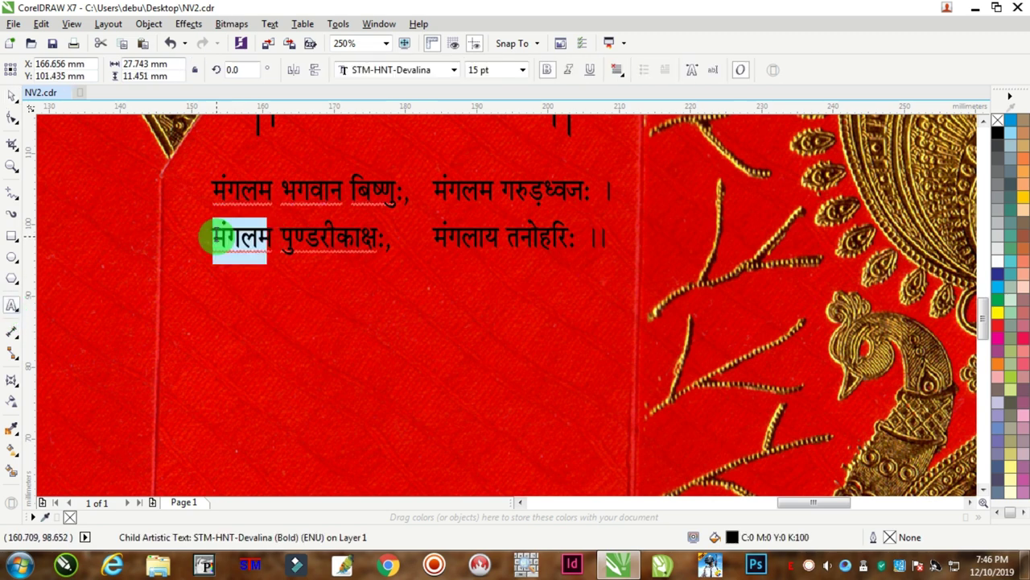
{"action": "left_click", "coordinate": [343, 304]}
{"action": "key", "text": "ctrl+v"}
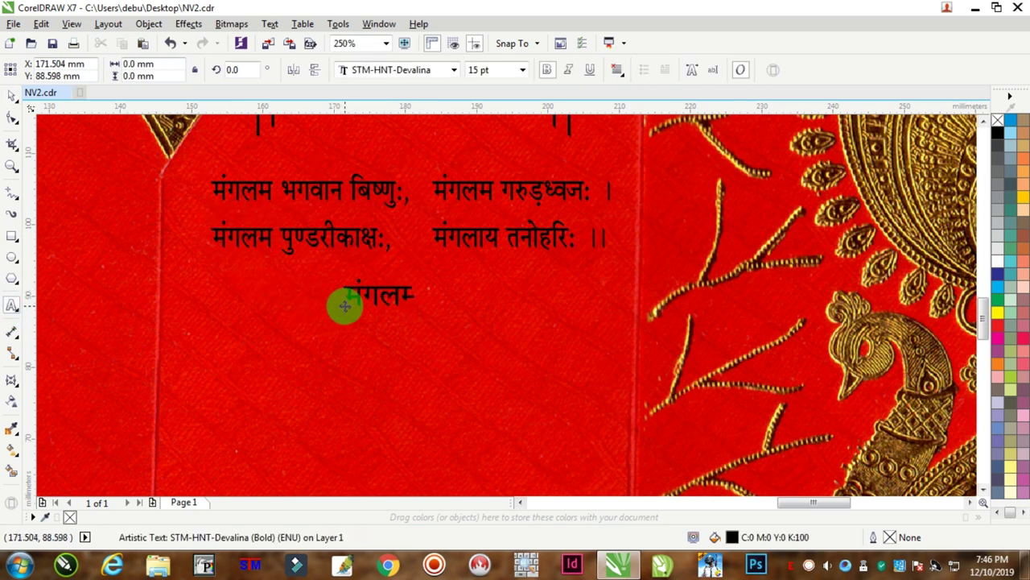
{"action": "key", "text": "BackSpace"}
{"action": "key", "text": "ctrl+a"}
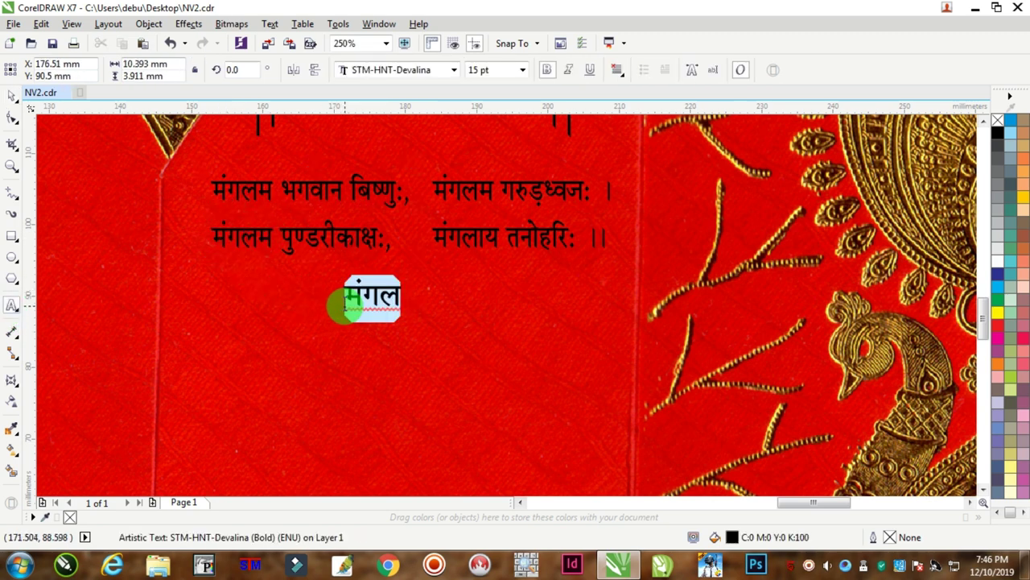
Replace it with the couplet 'क्या करिश्मा कुदरत का…' / 'शादी उसी से होता है…' on two lines.
{"action": "type", "text": "क्या करिश्मा"}
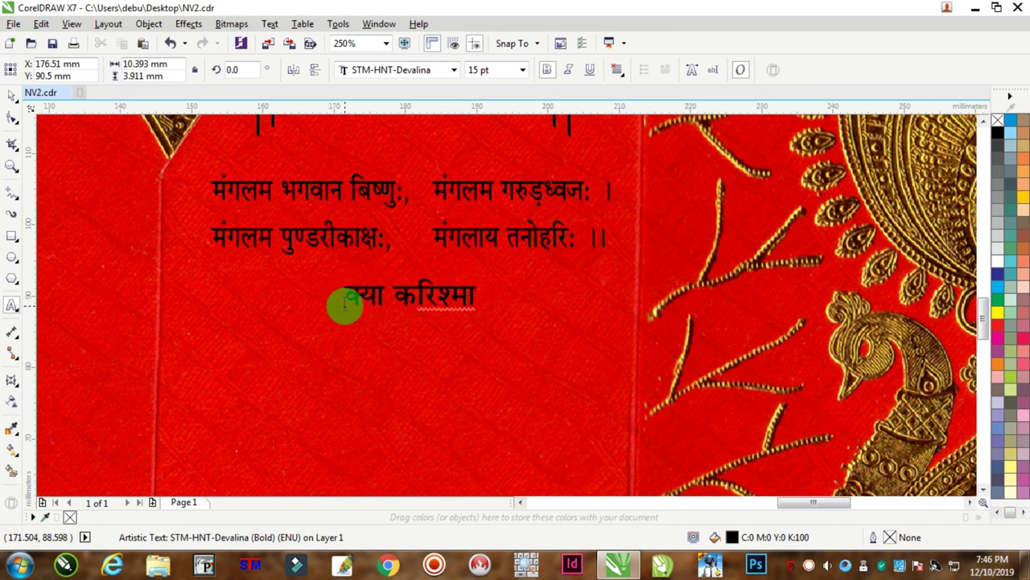
{"action": "type", "text": " कुदरत का कि कौन"}
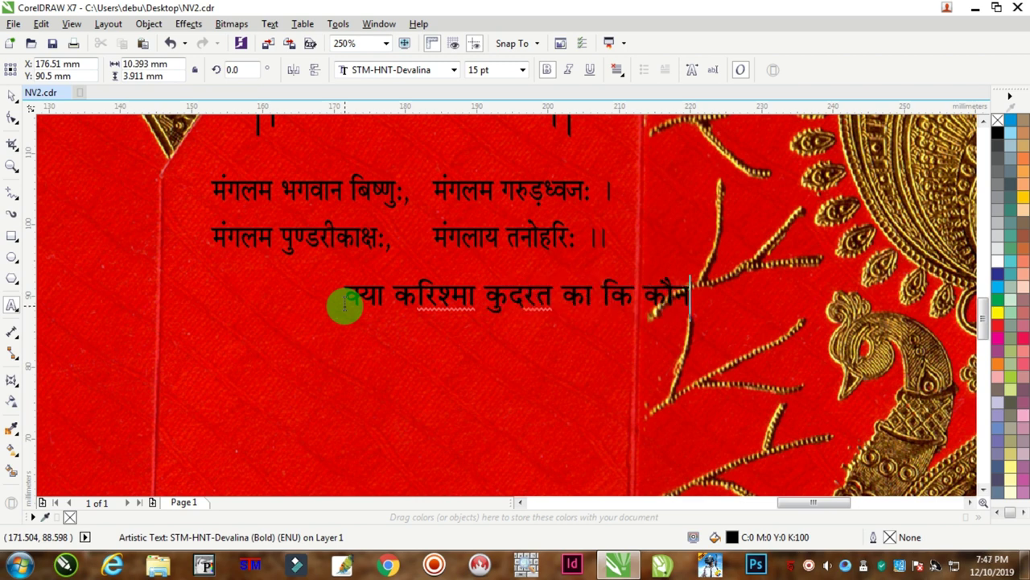
{"action": "type", "text": " किसके करीब"}
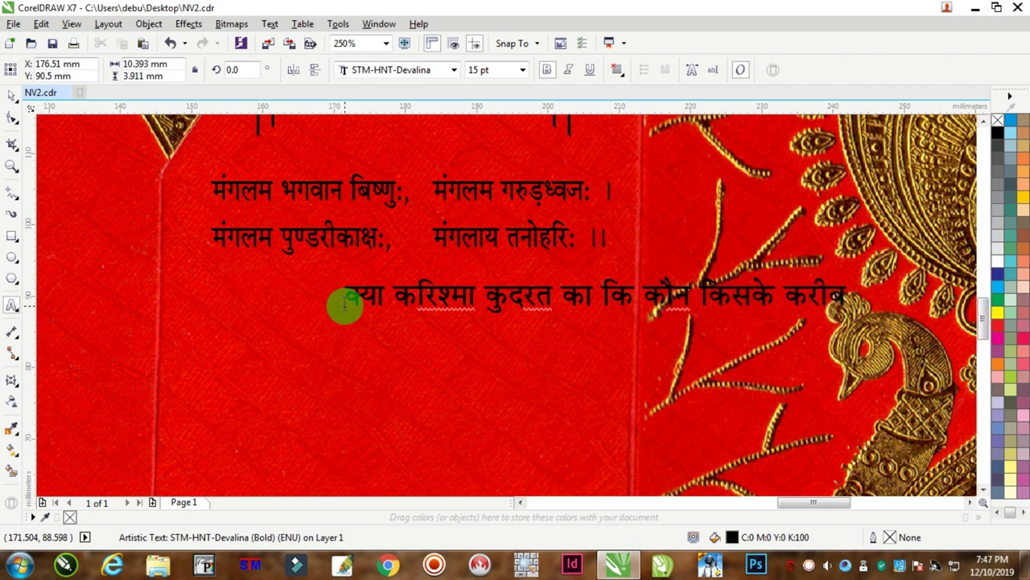
{"action": "type", "text": " होत"}
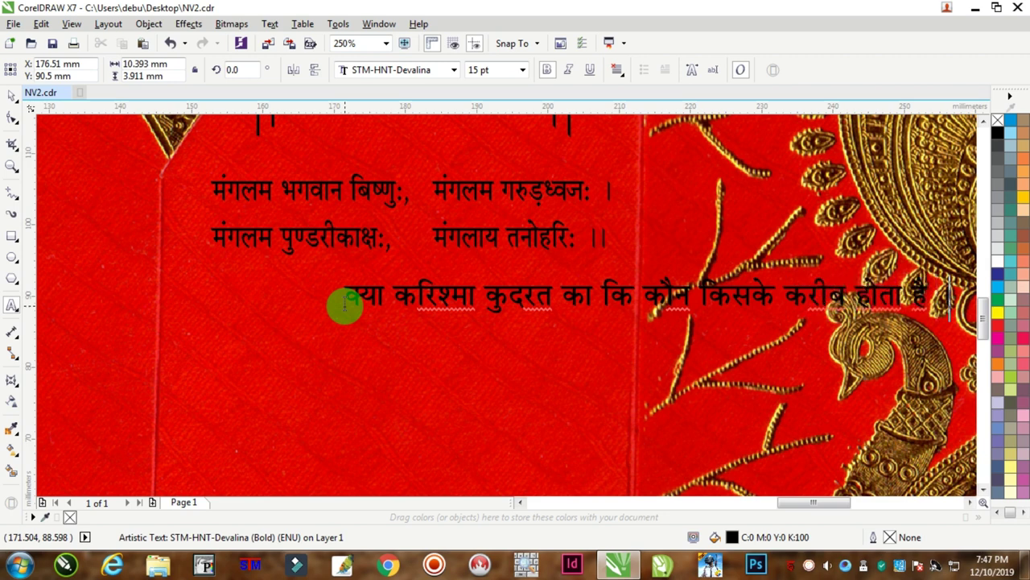
{"action": "type", "text": "ा है ।"}
{"action": "key", "text": "Return"}
{"action": "type", "text": "शादी"}
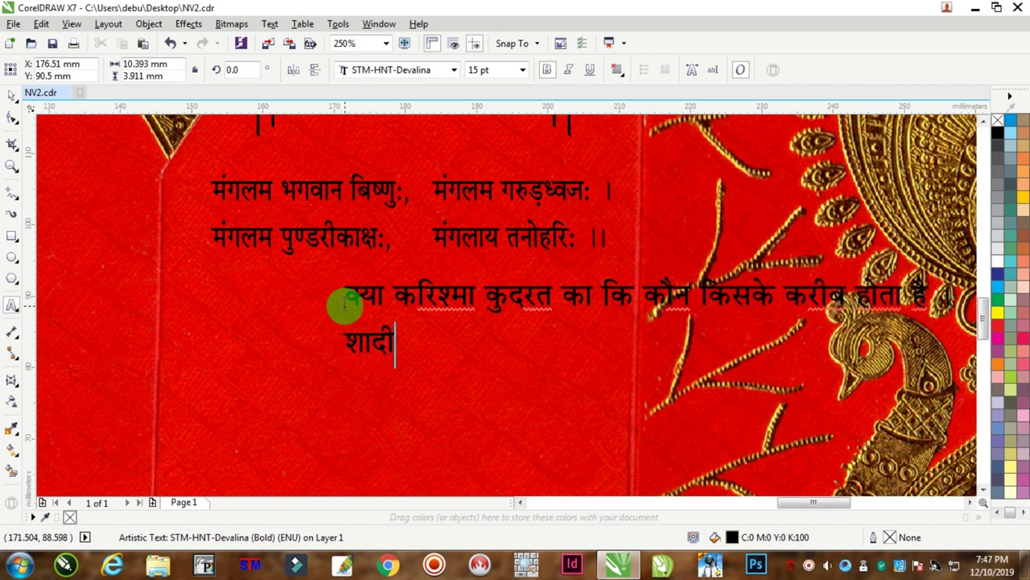
{"action": "type", "text": " उसी से होत"}
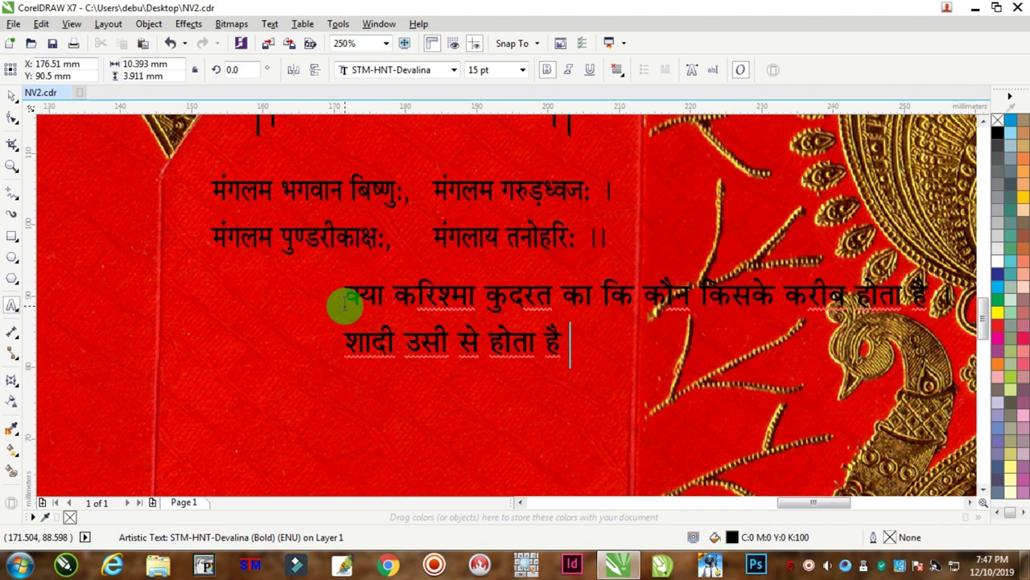
{"action": "type", "text": "ा है जो जिसके नसीब में"}
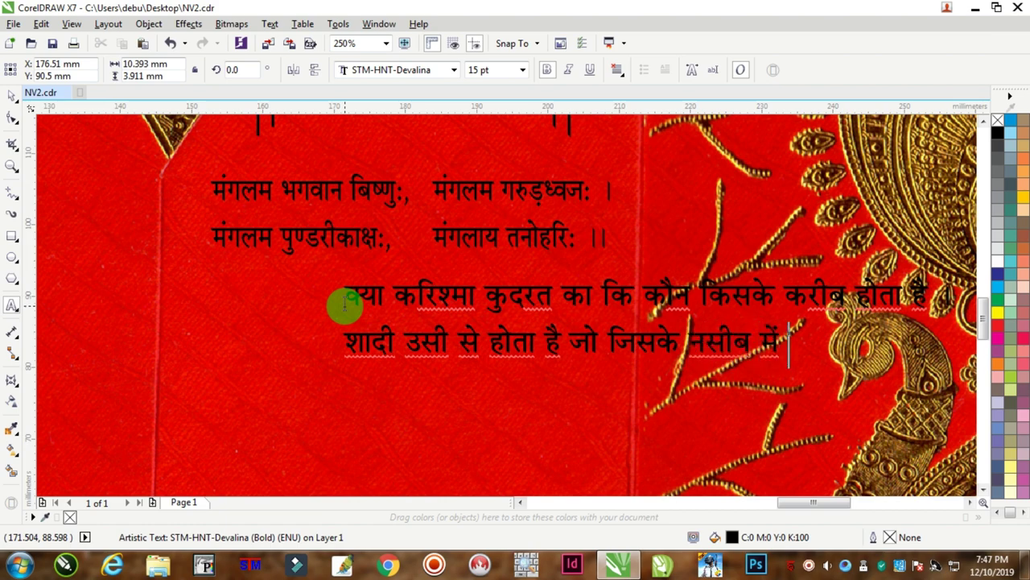
{"action": "type", "text": "होता है ।।"}
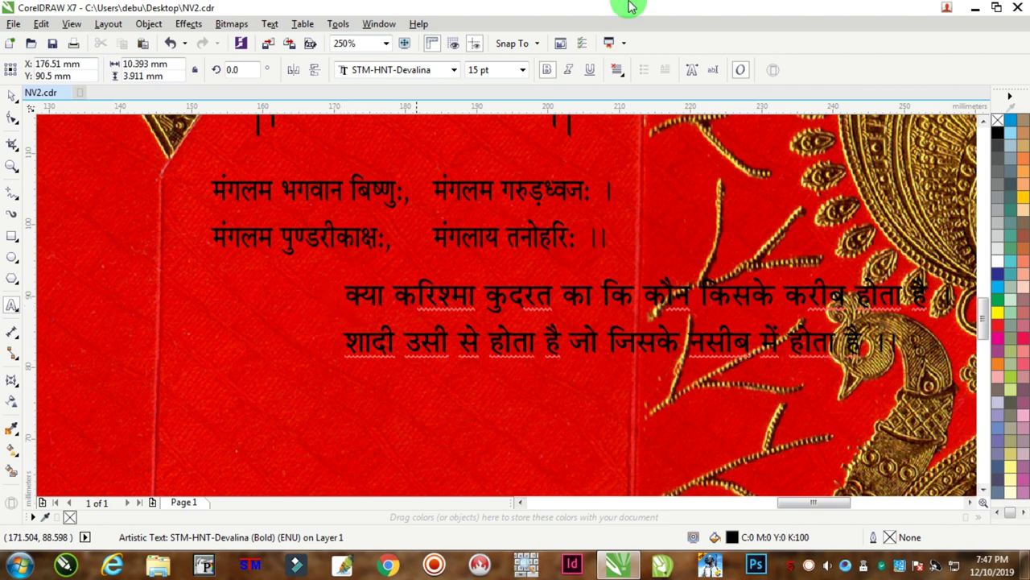
Center-align the couplet and move it to sit centred under the Mangalam verse.
{"action": "key", "text": "ctrl+a"}
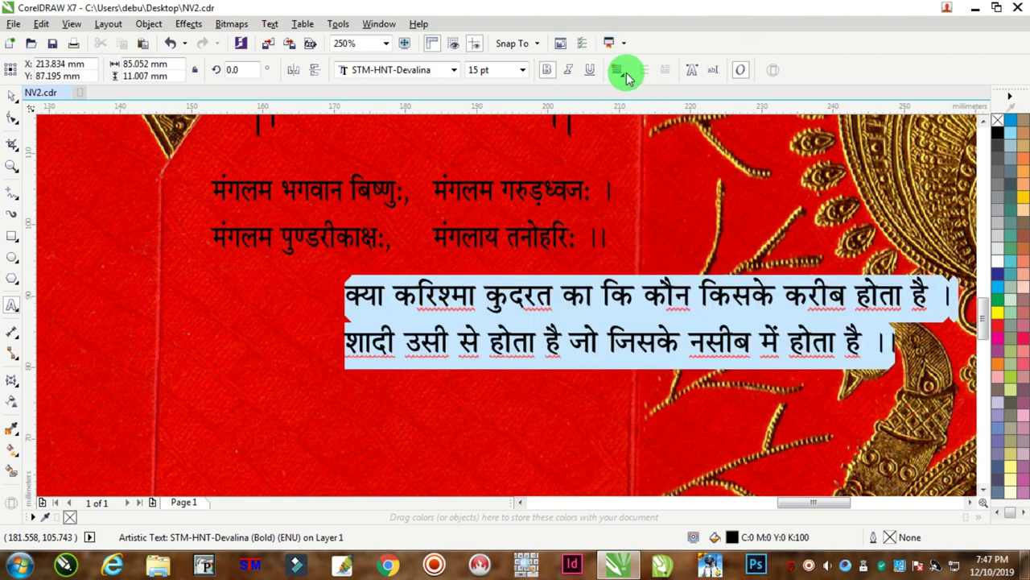
{"action": "left_click", "coordinate": [617, 70]}
{"action": "left_click", "coordinate": [649, 121]}
{"action": "left_click", "coordinate": [12, 95]}
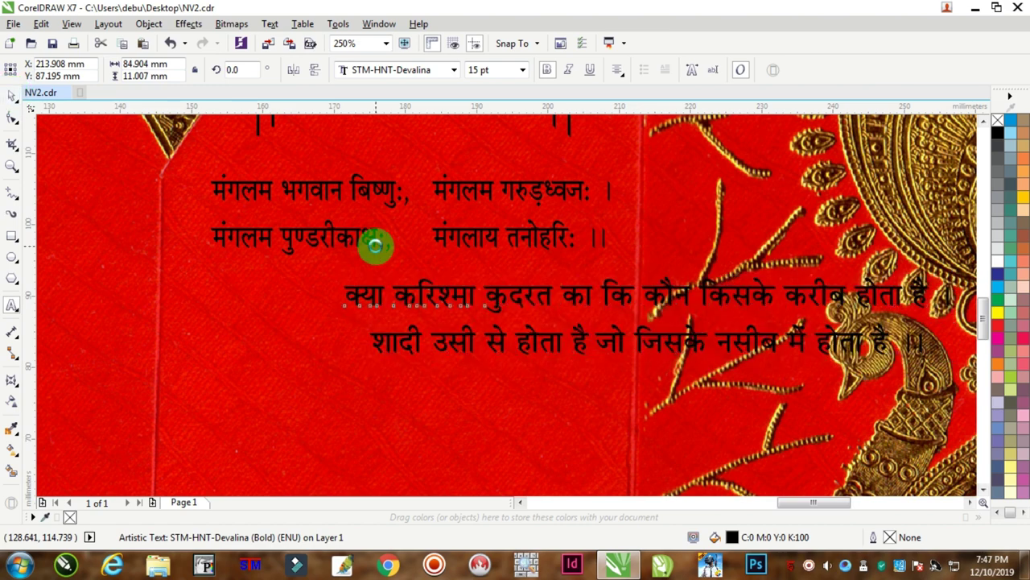
{"action": "scroll", "coordinate": [379, 241], "scroll_direction": "down", "scroll_amount": 2}
{"action": "left_click_drag", "start_coordinate": [433, 261], "coordinate": [276, 269]}
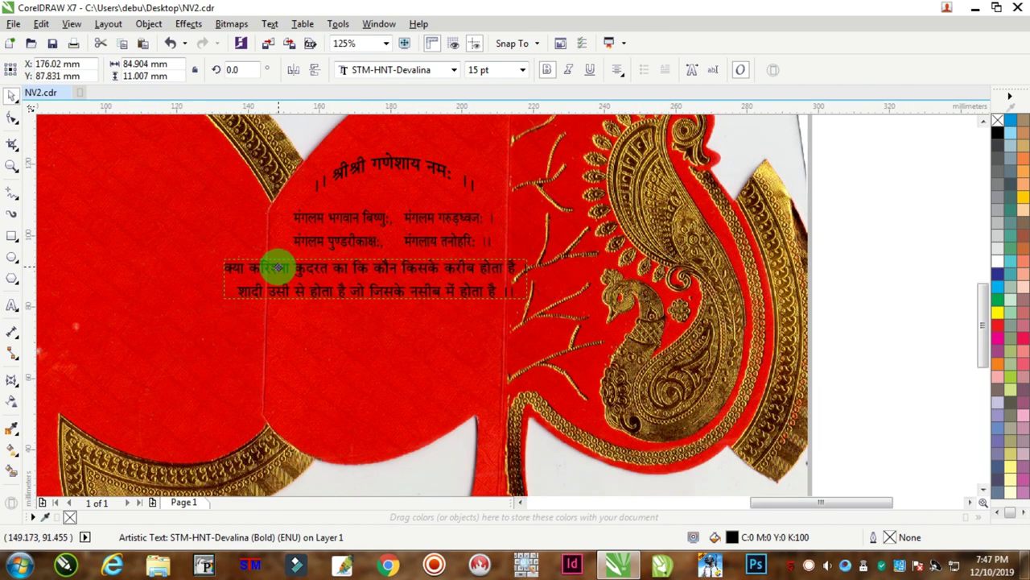
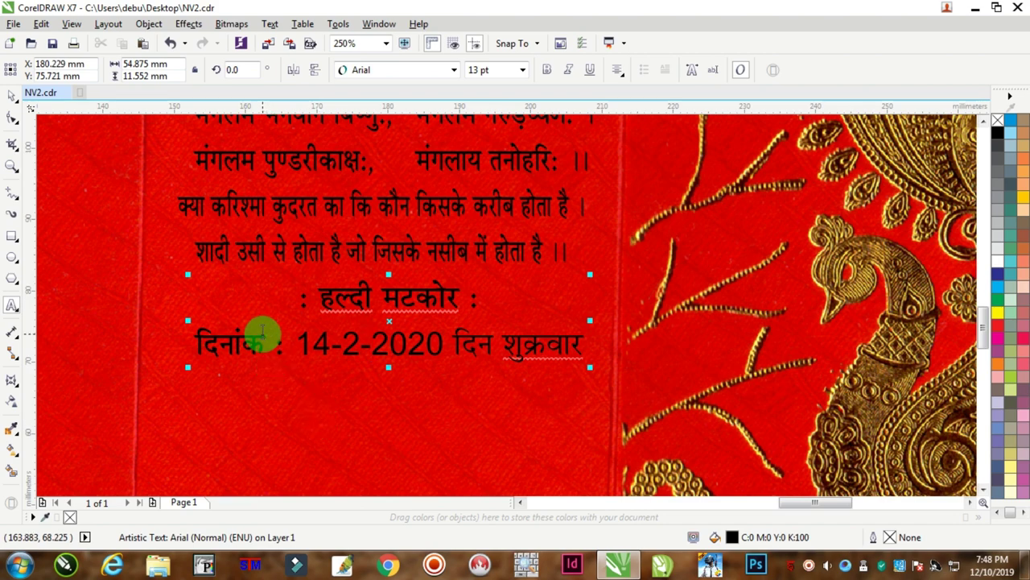
Duplicate the heading and date lines below and retitle the copy शुभ विवाह.
{"action": "left_click", "coordinate": [264, 332]}
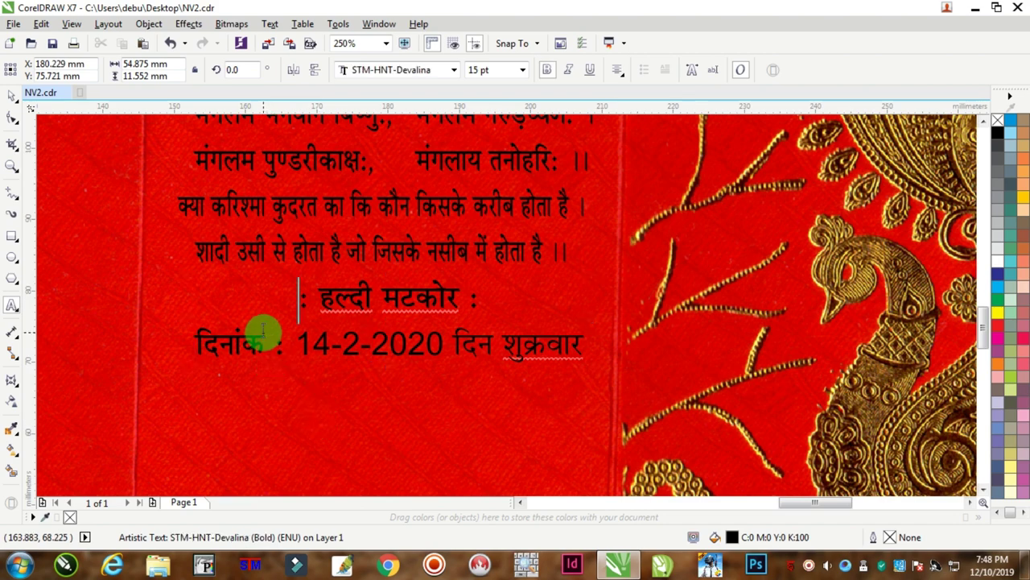
{"action": "key", "text": "ctrl+a"}
{"action": "key", "text": "ctrl+c"}
{"action": "key", "text": "Right"}
{"action": "key", "text": "Return"}
{"action": "key", "text": "ctrl+v"}
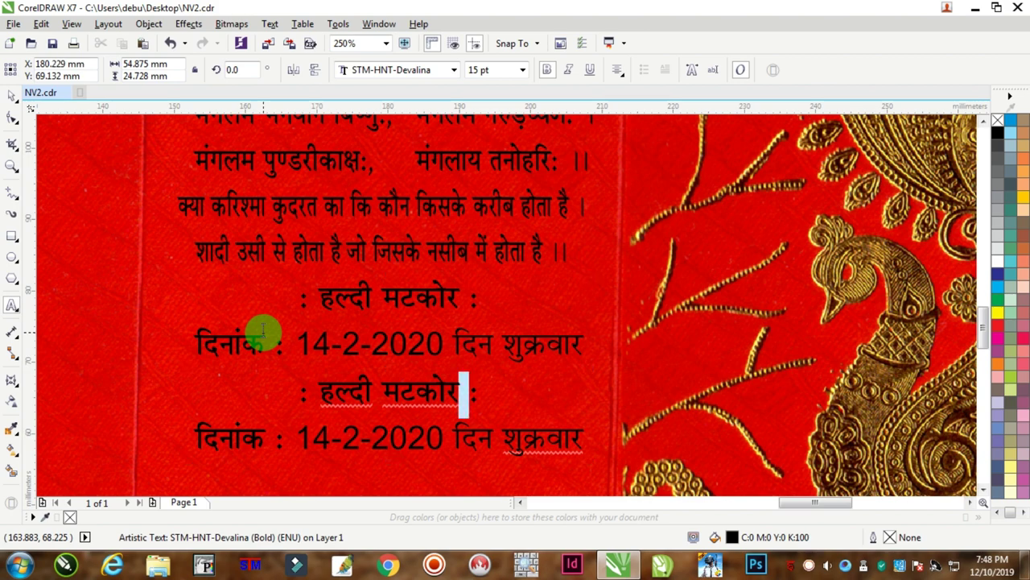
{"action": "key", "text": "ctrl+shift+Left"}
{"action": "key", "text": "ctrl+shift+Left"}
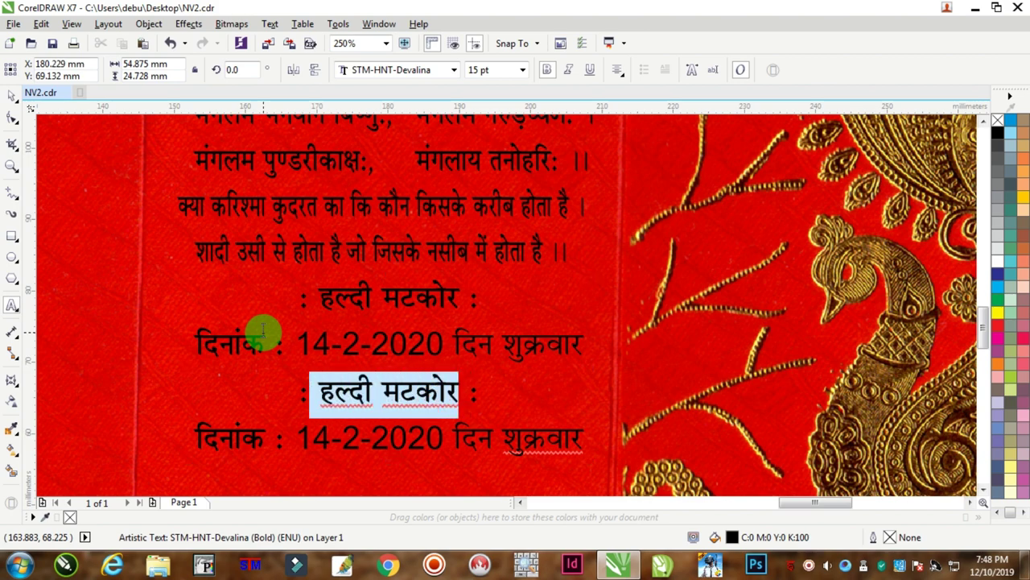
{"action": "type", "text": "शुभ विवाह"}
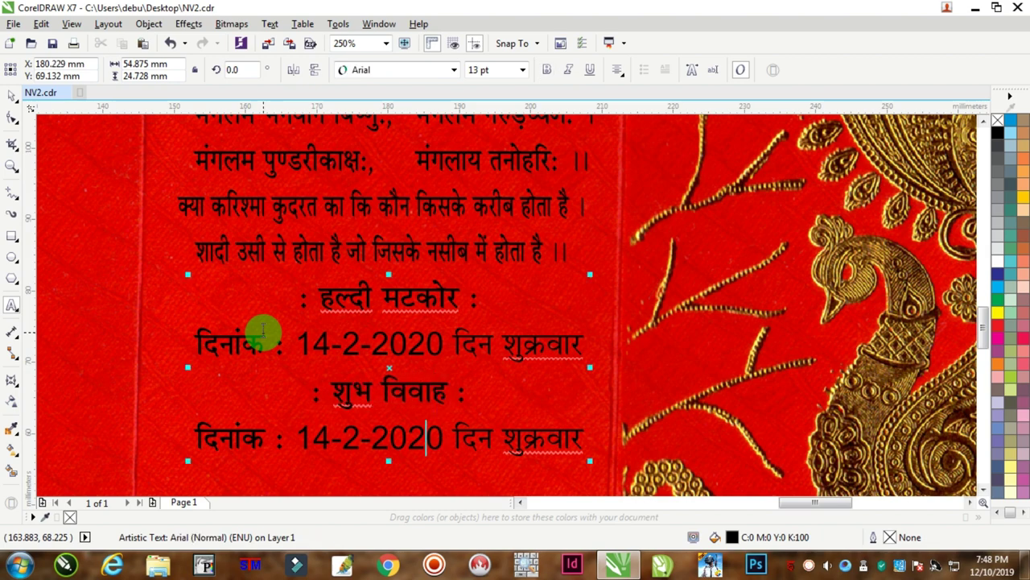
Change the copied date line's weekday to रविवार for 16-2-2020.
{"action": "key", "text": "Right"}
{"action": "key", "text": "Right"}
{"action": "key", "text": "Right"}
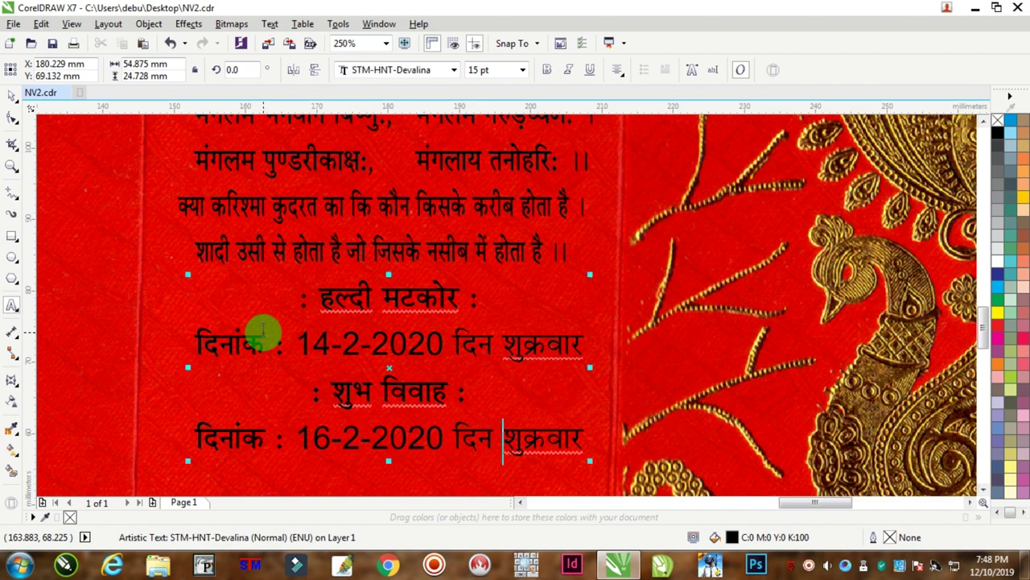
{"action": "key", "text": "shift+End"}
{"action": "type", "text": "रविवार"}
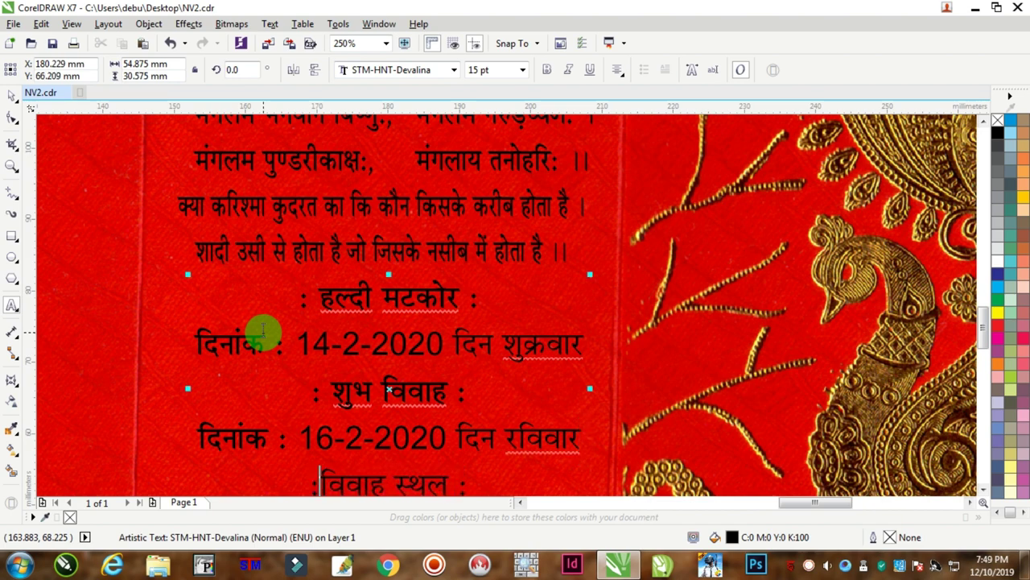
{"action": "scroll", "coordinate": [756, 180], "scroll_direction": "down", "scroll_amount": 3}
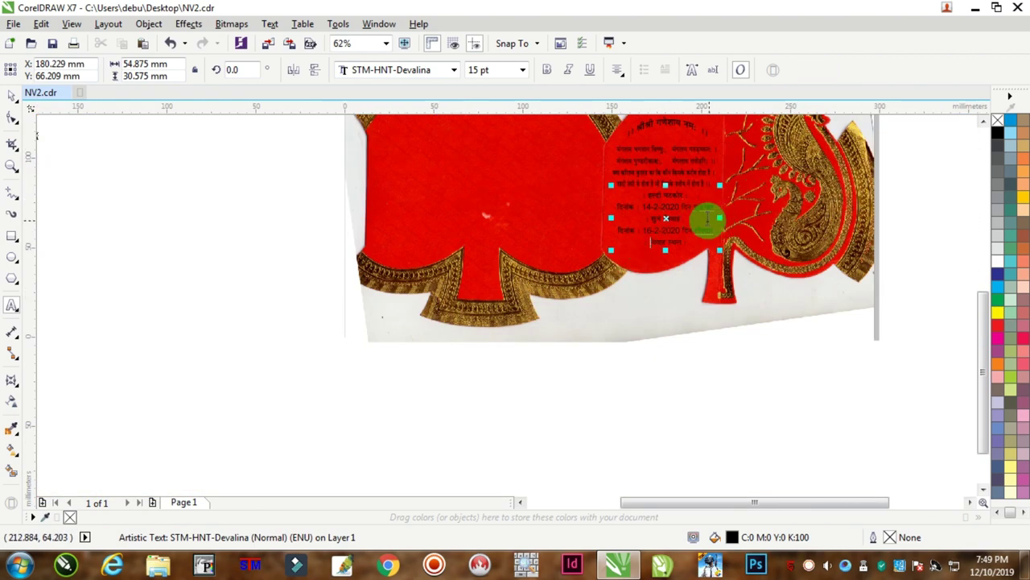
{"action": "scroll", "coordinate": [707, 218], "scroll_direction": "up", "scroll_amount": 3}
Tighten the text block's line spacing with the Shape tool, then select all invitation text.
{"action": "left_click", "coordinate": [12, 119]}
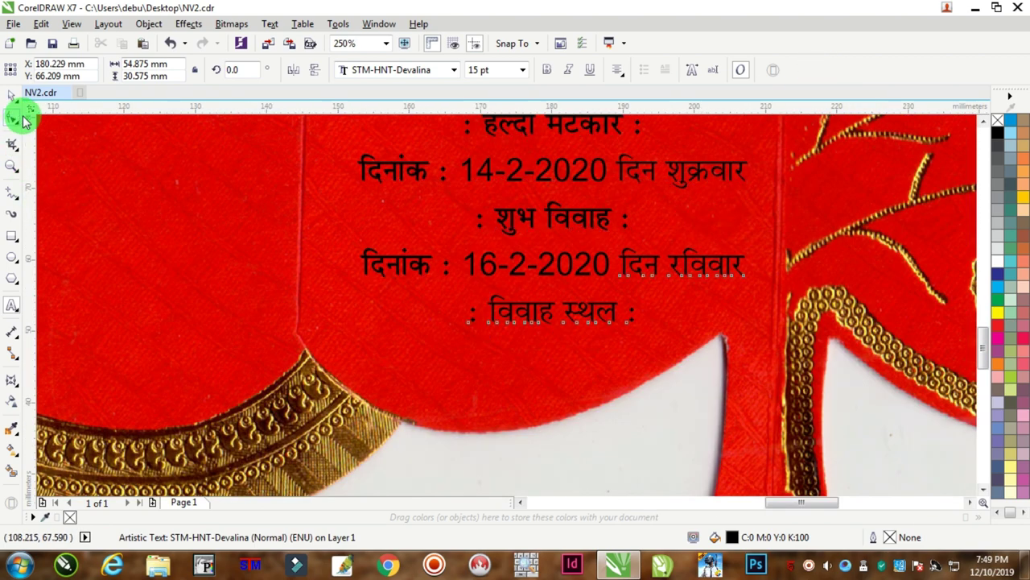
{"action": "left_click_drag", "start_coordinate": [351, 327], "coordinate": [363, 292]}
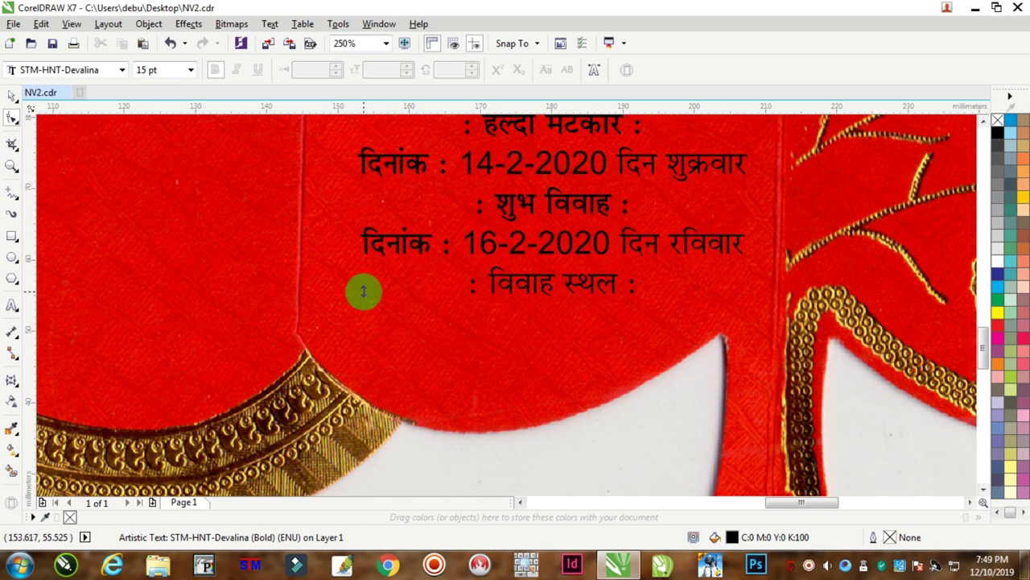
{"action": "scroll", "coordinate": [443, 237], "scroll_direction": "down", "scroll_amount": 3}
{"action": "scroll", "coordinate": [444, 236], "scroll_direction": "up", "scroll_amount": 1}
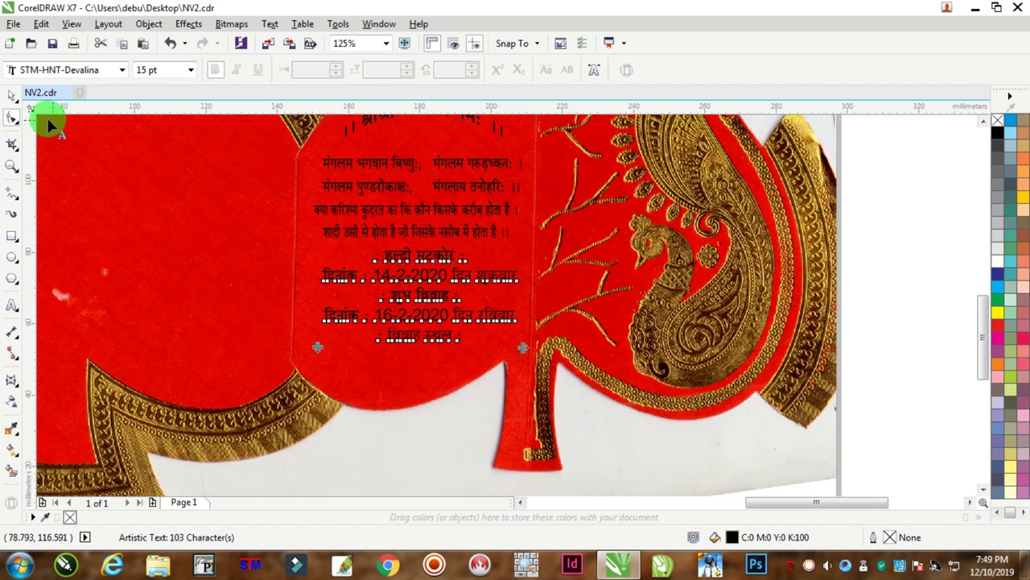
{"action": "left_click", "coordinate": [12, 96]}
{"action": "left_click_drag", "start_coordinate": [945, 150], "coordinate": [268, 338]}
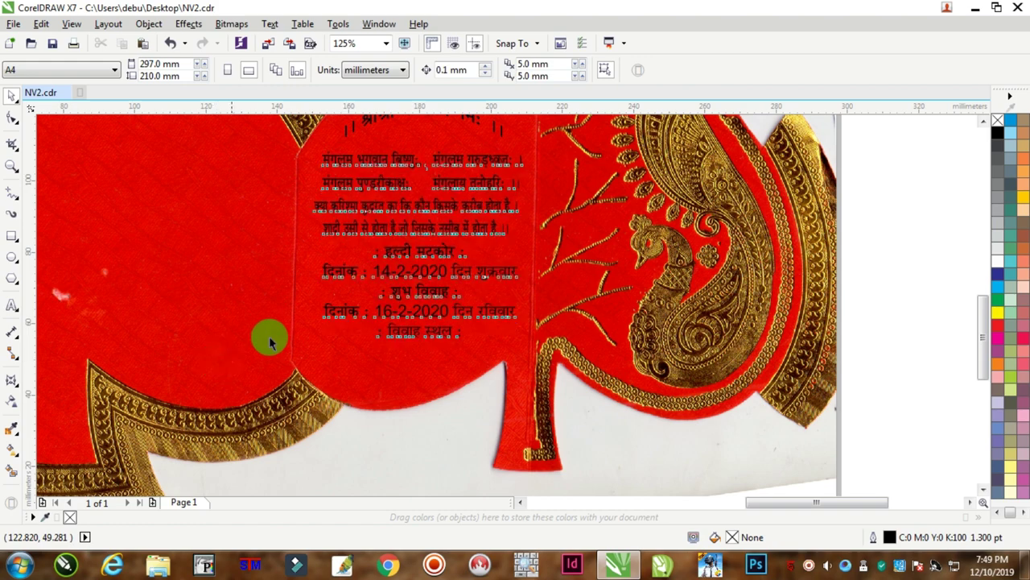
{"action": "scroll", "coordinate": [440, 351], "scroll_direction": "up", "scroll_amount": 2}
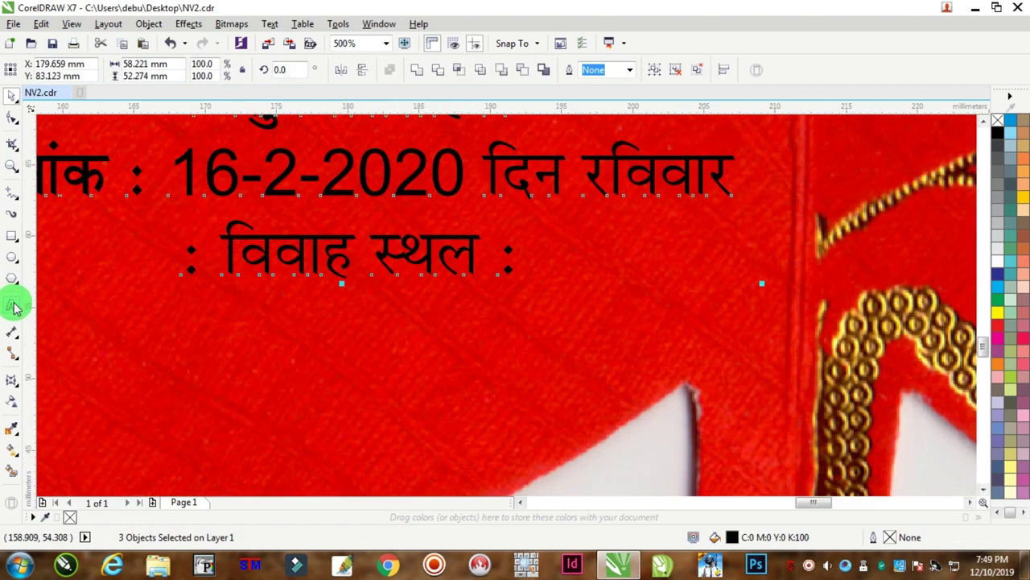
Add a new line at the end of the text, after the विवाह स्थल heading.
{"action": "left_click", "coordinate": [12, 305]}
{"action": "left_click", "coordinate": [444, 172]}
{"action": "key", "text": "shift+Left"}
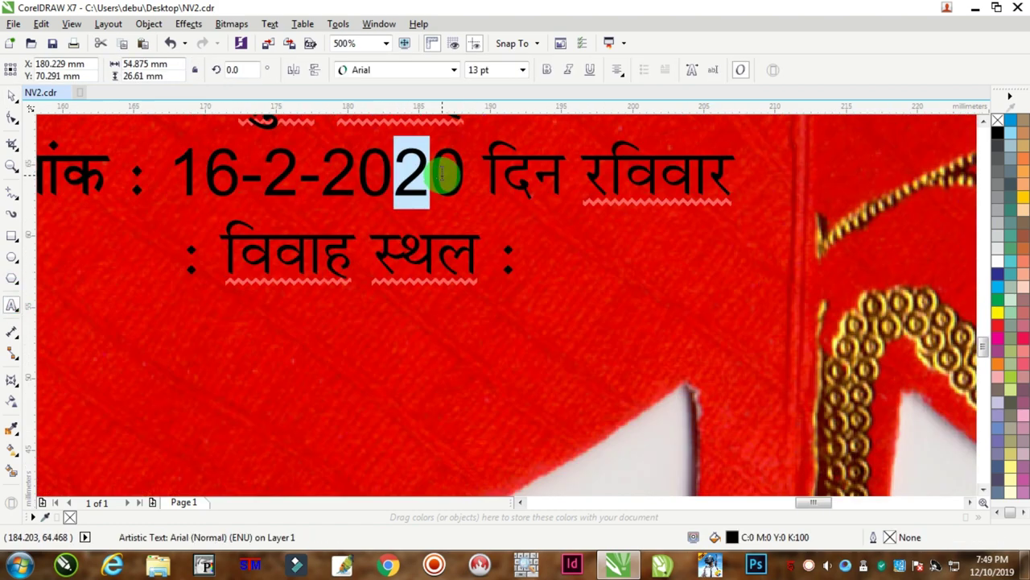
{"action": "key", "text": "ctrl+a"}
{"action": "key", "text": "ctrl+End"}
{"action": "key", "text": "Return"}
Type the venue's name and street address on the new line.
{"action": "type", "text": "2"}
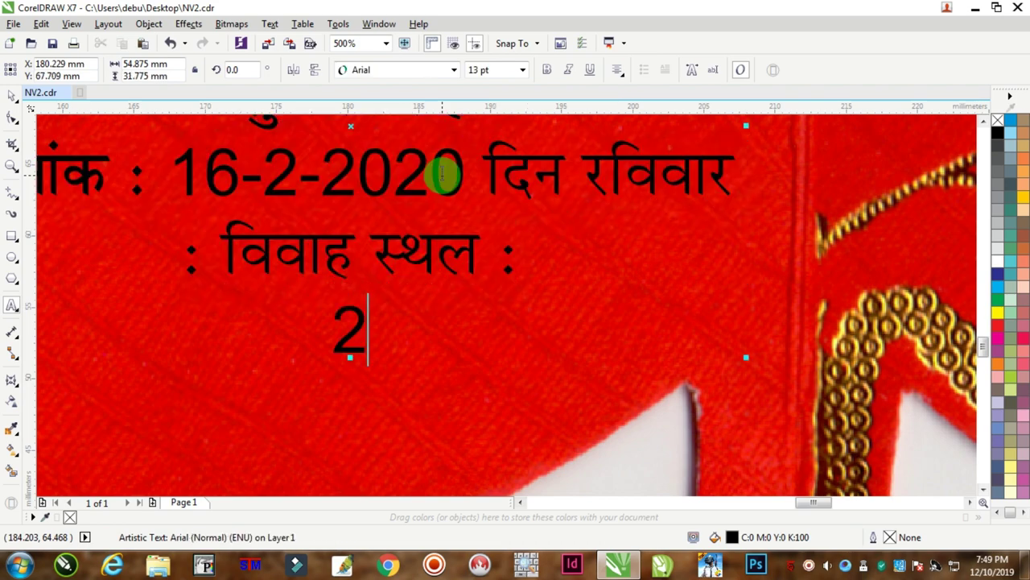
{"action": "key", "text": "BackSpace"}
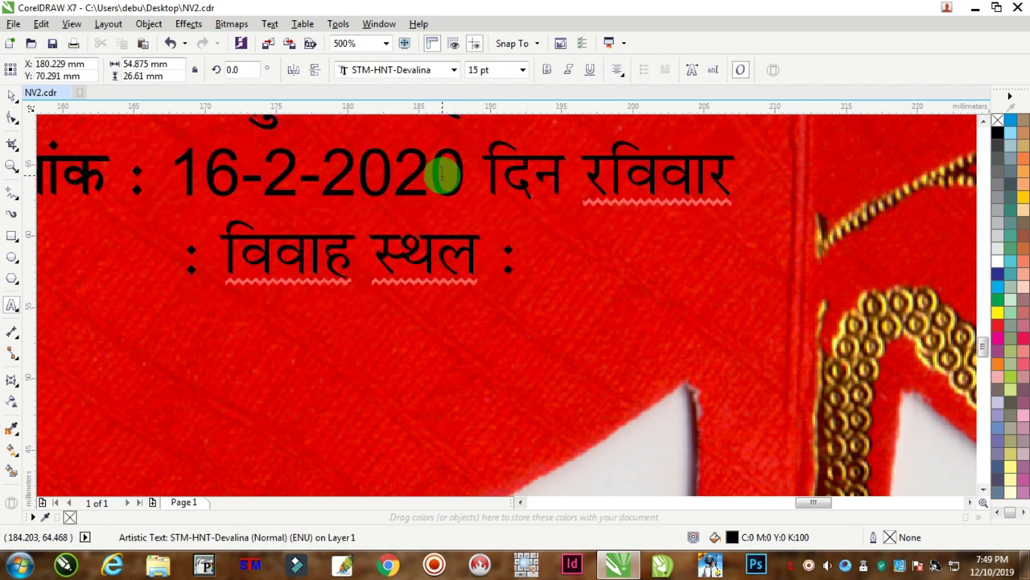
{"action": "type", "text": "2."}
{"action": "key", "text": "shift+Home"}
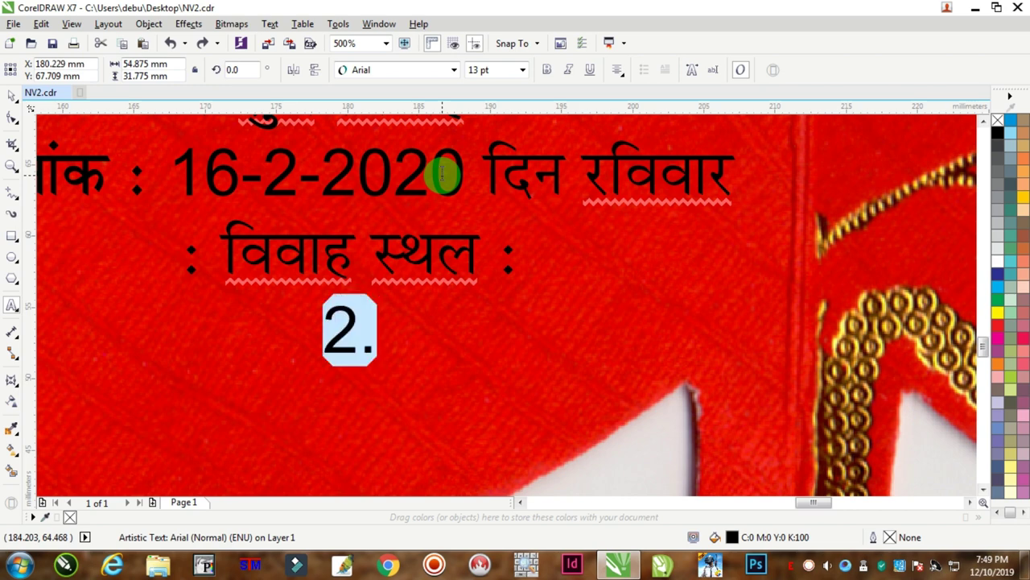
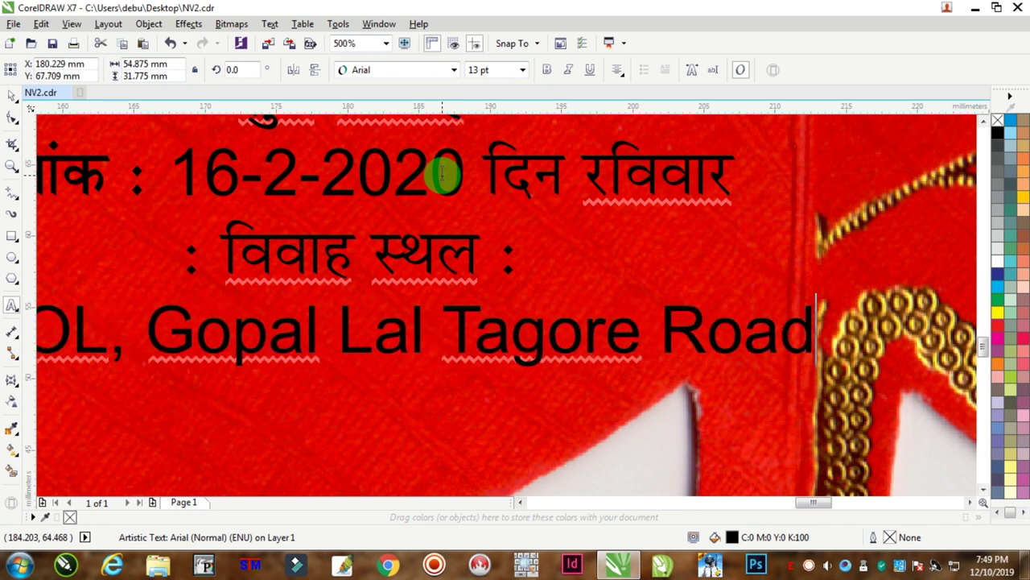
Add the city with its PIN code and a nearby bus-stand landmark as two more lines.
{"action": "key", "text": "Return"}
{"action": "type", "text": "Kolkata"}
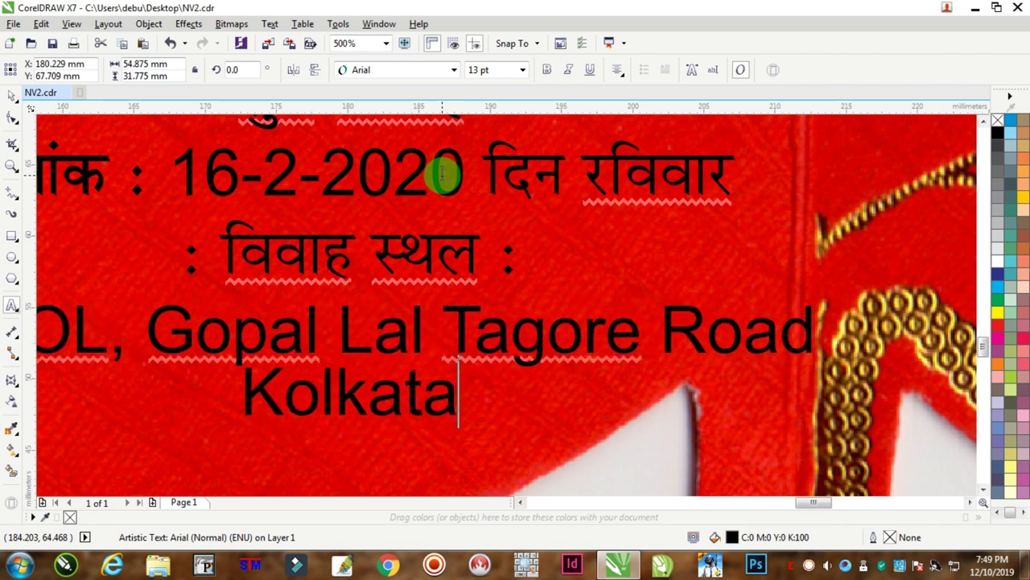
{"action": "type", "text": " -"}
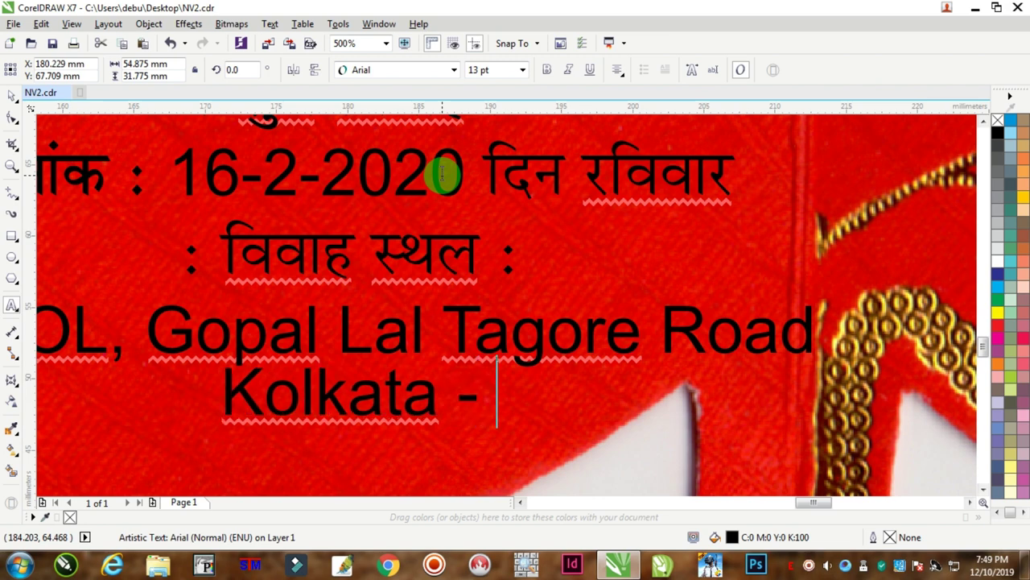
{"action": "type", "text": "- 7"}
{"action": "key", "text": "BackSpace"}
{"action": "key", "text": "BackSpace"}
{"action": "key", "text": "BackSpace"}
{"action": "type", "text": "700 035"}
{"action": "key", "text": "Return"}
{"action": "type", "text": "Ne"}
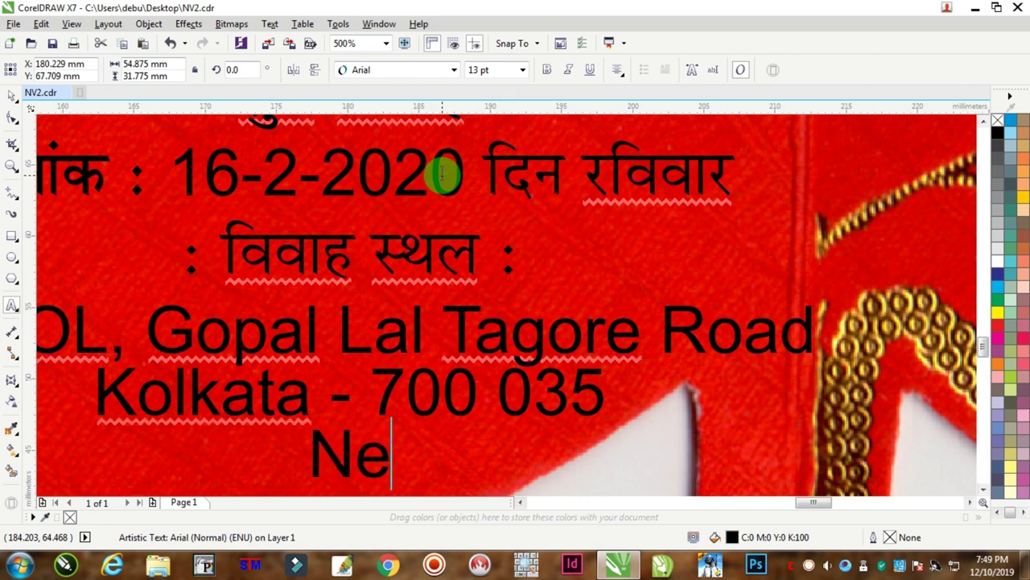
{"action": "type", "text": "ar 43 Bys"}
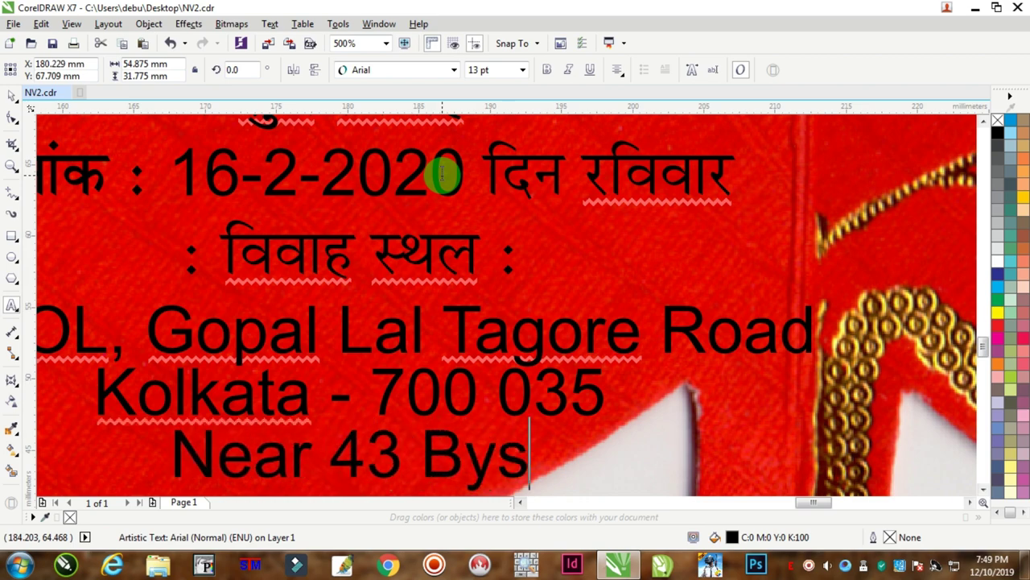
{"action": "key", "text": "BackSpace"}
{"action": "key", "text": "BackSpace"}
{"action": "type", "text": "us Stand"}
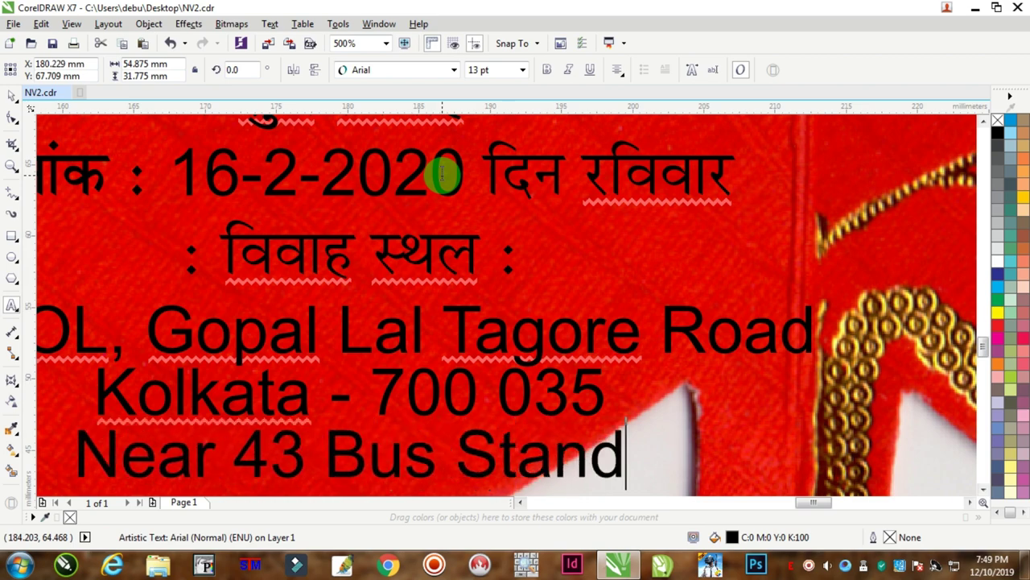
{"action": "scroll", "coordinate": [777, 266], "scroll_direction": "down", "scroll_amount": 2}
{"action": "key", "text": "ctrl+a"}
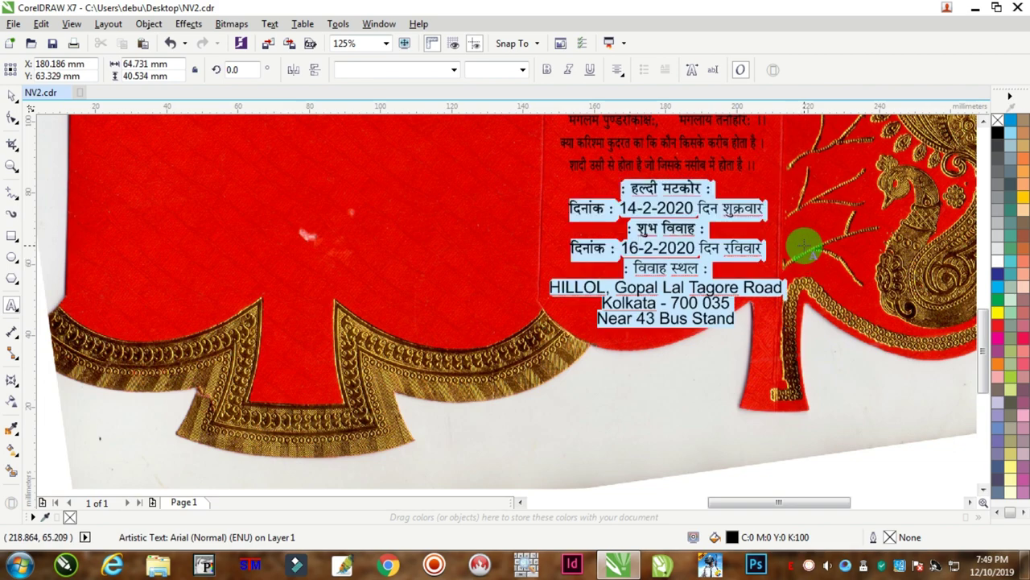
Exit text editing and pick the text block, keeping the red card image unselected.
{"action": "scroll", "coordinate": [805, 242], "scroll_direction": "down", "scroll_amount": 2}
{"action": "scroll", "coordinate": [822, 233], "scroll_direction": "up", "scroll_amount": 2}
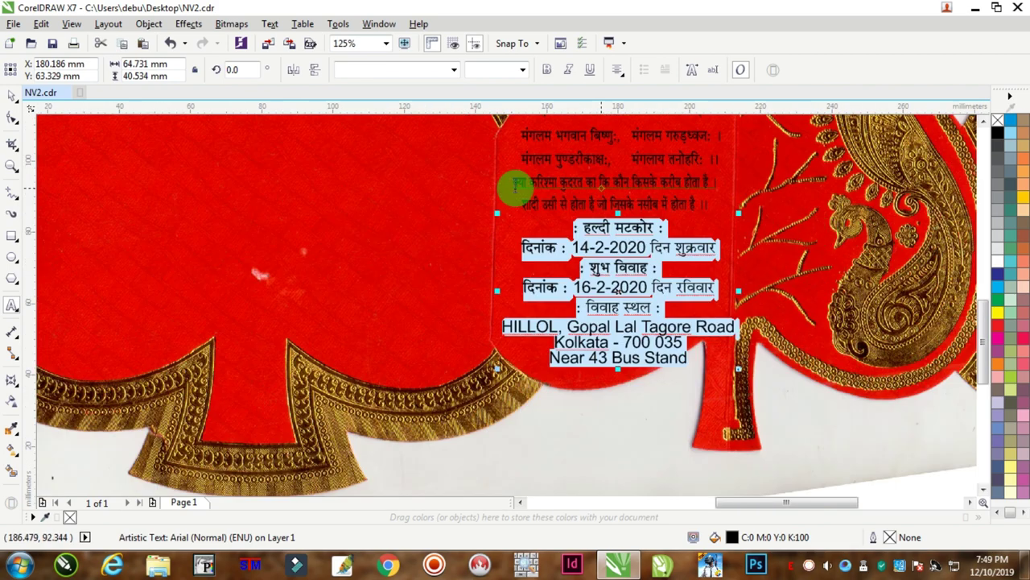
{"action": "left_click", "coordinate": [10, 93]}
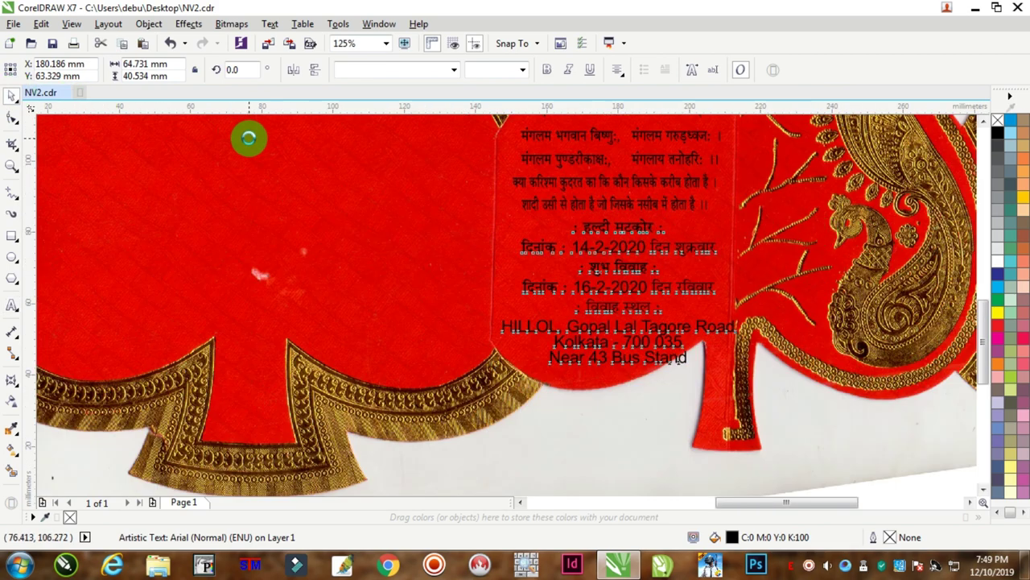
{"action": "left_click_drag", "start_coordinate": [584, 236], "coordinate": [584, 235]}
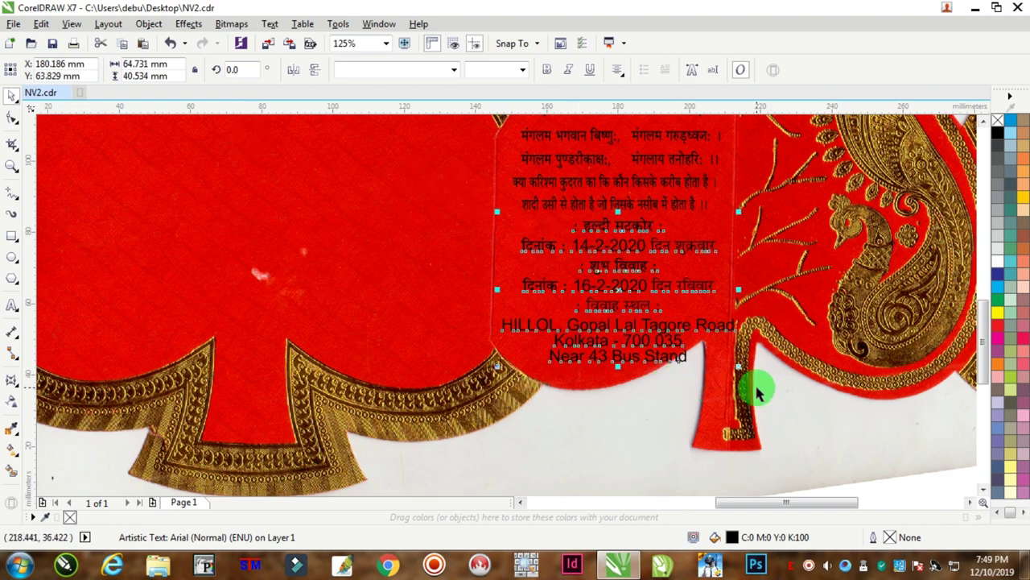
{"action": "left_click", "coordinate": [805, 385]}
{"action": "scroll", "coordinate": [816, 381], "scroll_direction": "down", "scroll_amount": 1}
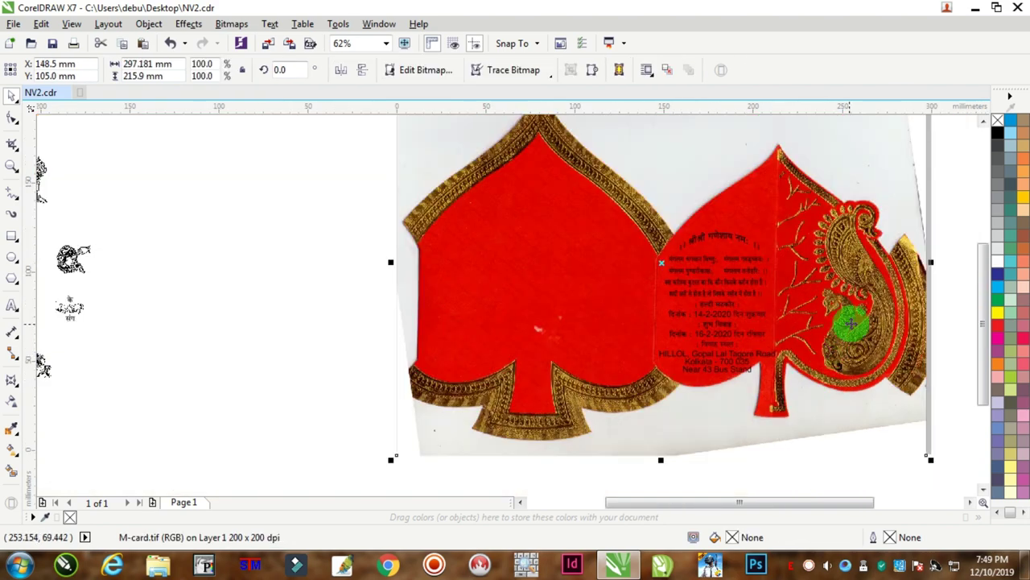
{"action": "left_click", "coordinate": [861, 471]}
{"action": "scroll", "coordinate": [838, 402], "scroll_direction": "down", "scroll_amount": 2}
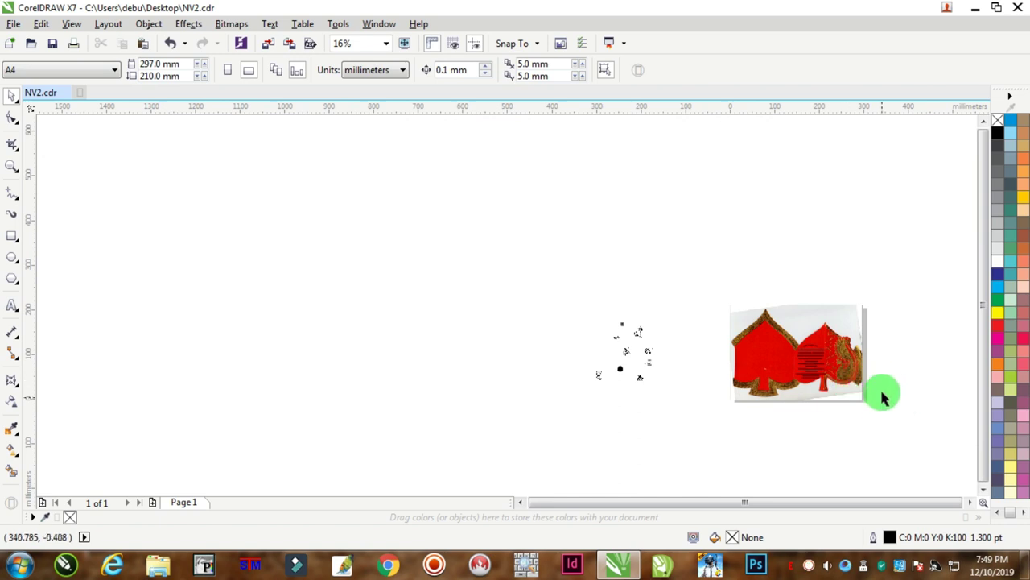
{"action": "scroll", "coordinate": [878, 390], "scroll_direction": "up", "scroll_amount": 2}
Marquee-select the card text and undo its last resize.
{"action": "left_click", "coordinate": [743, 459]}
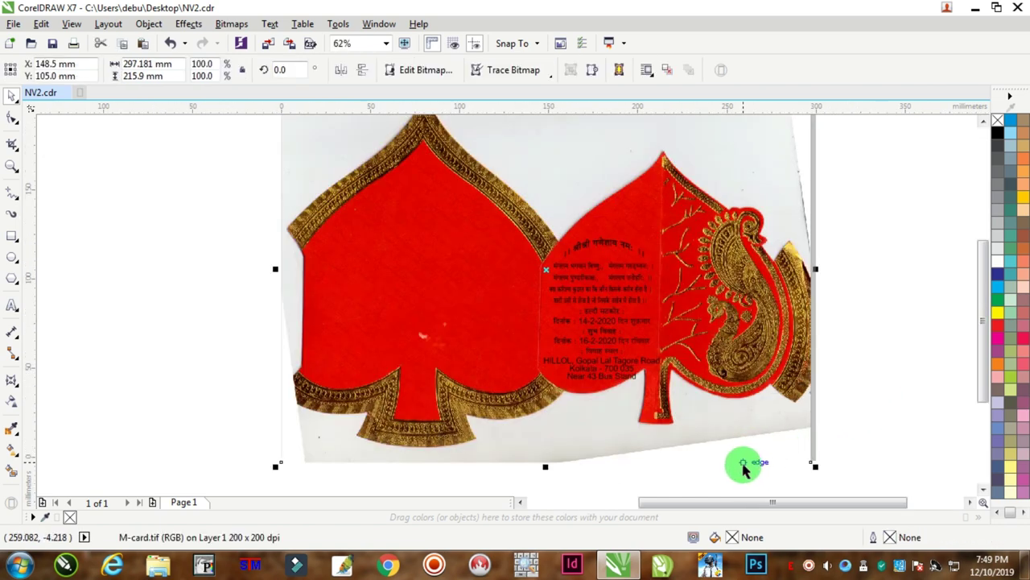
{"action": "left_click", "coordinate": [875, 242]}
{"action": "left_click_drag", "start_coordinate": [866, 222], "coordinate": [545, 379]}
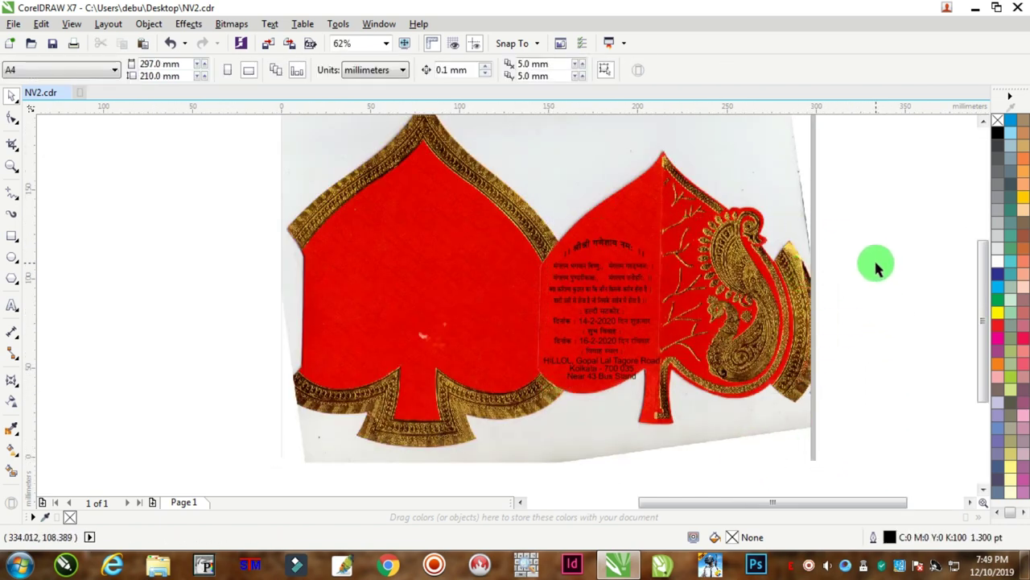
{"action": "left_click_drag", "start_coordinate": [867, 263], "coordinate": [510, 349]}
{"action": "left_click_drag", "start_coordinate": [895, 244], "coordinate": [570, 347]}
{"action": "scroll", "coordinate": [617, 371], "scroll_direction": "up", "scroll_amount": 3}
{"action": "scroll", "coordinate": [700, 383], "scroll_direction": "down", "scroll_amount": 2}
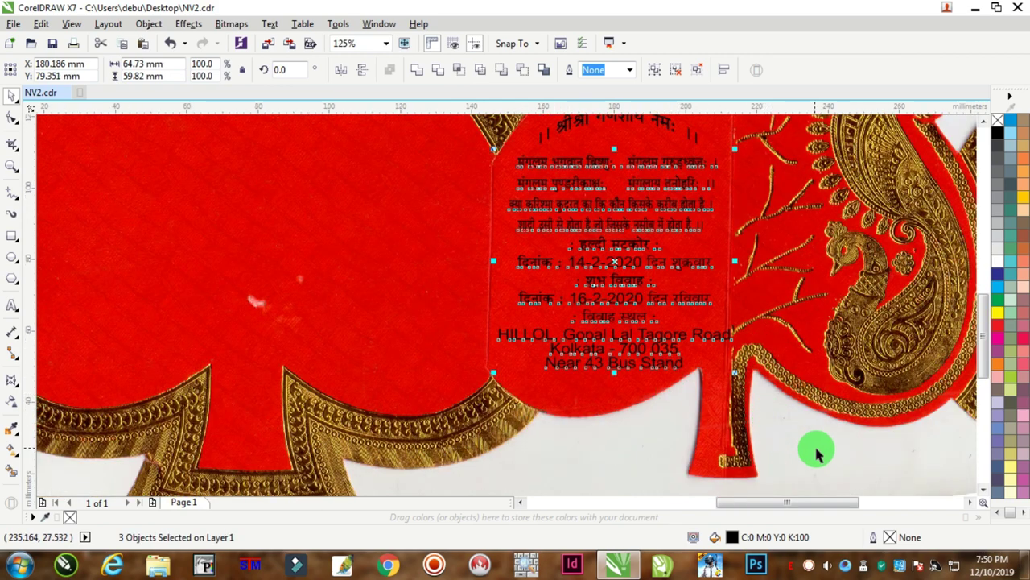
{"action": "left_click", "coordinate": [704, 374]}
{"action": "key", "text": "ctrl+z"}
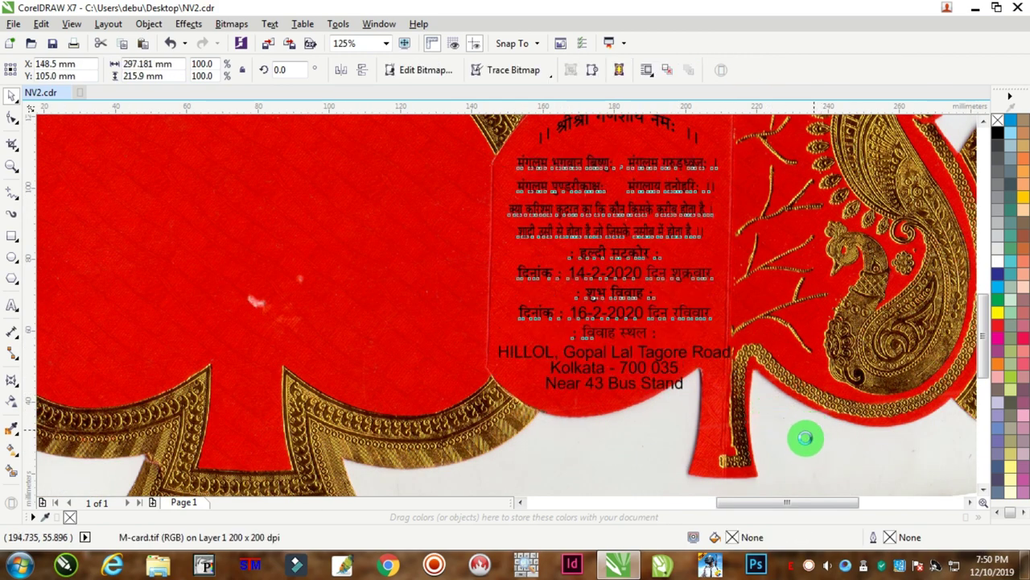
Drag the arched श्रीश्री गणेशाय नमः heading higher on the card.
{"action": "left_click", "coordinate": [969, 123]}
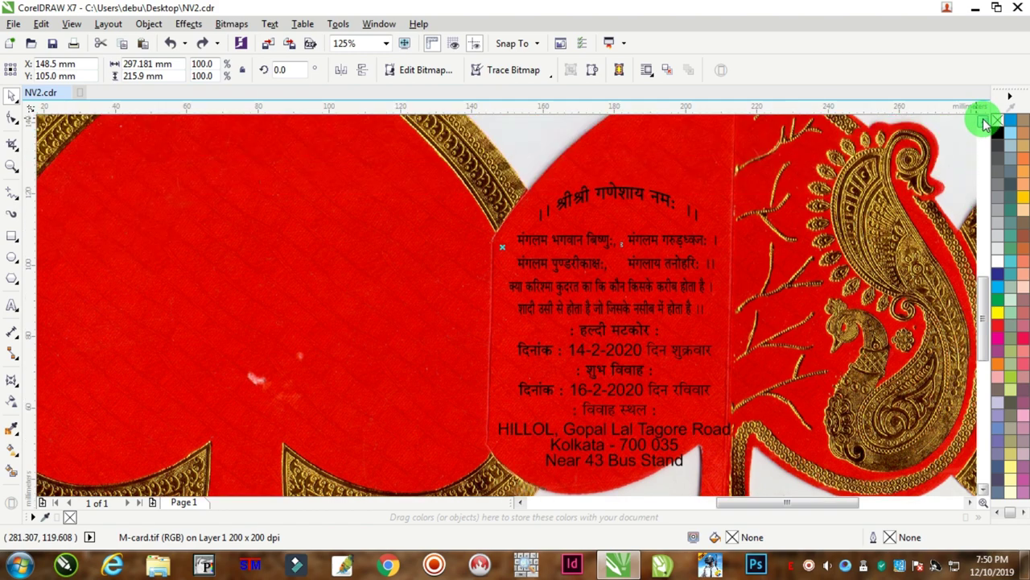
{"action": "scroll", "coordinate": [610, 234], "scroll_direction": "up", "scroll_amount": 2}
{"action": "scroll", "coordinate": [620, 233], "scroll_direction": "up", "scroll_amount": 1}
{"action": "left_click_drag", "start_coordinate": [613, 234], "coordinate": [648, 162]}
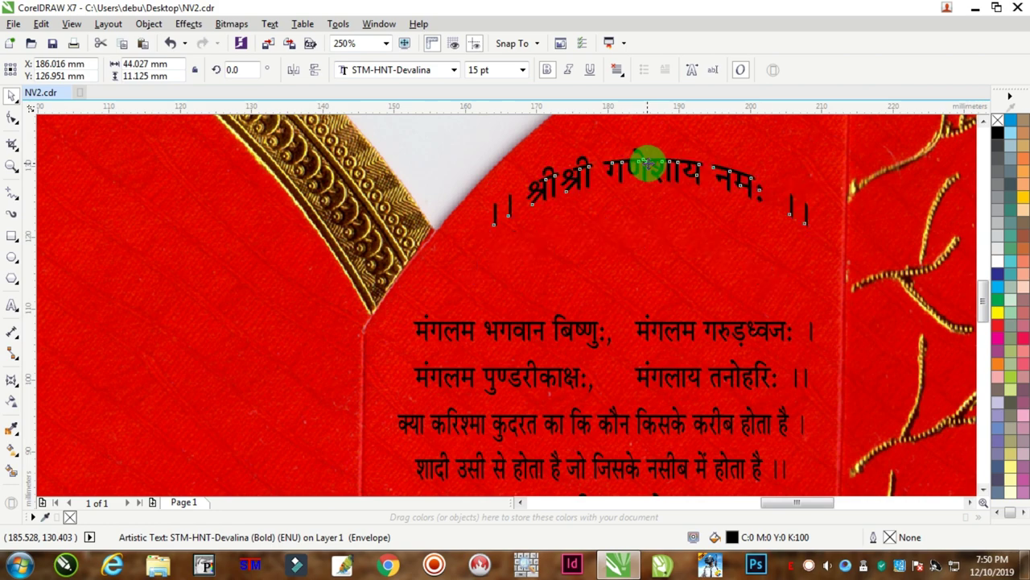
Nudge the arched heading a little further up and to the right.
{"action": "scroll", "coordinate": [660, 161], "scroll_direction": "down", "scroll_amount": 2}
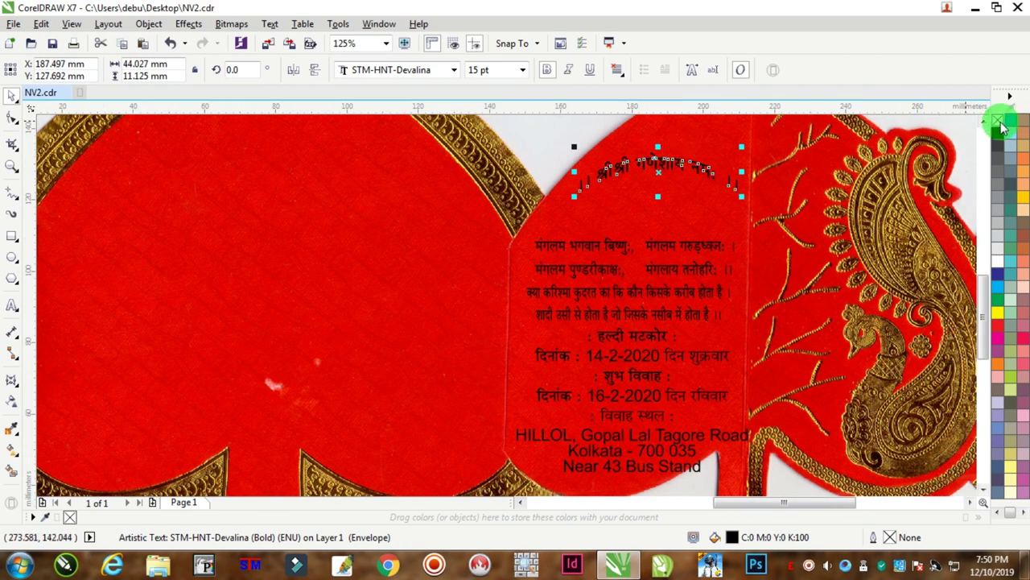
{"action": "scroll", "coordinate": [780, 202], "scroll_direction": "up", "scroll_amount": 2}
{"action": "left_click", "coordinate": [683, 237]}
{"action": "left_click_drag", "start_coordinate": [658, 234], "coordinate": [665, 222]}
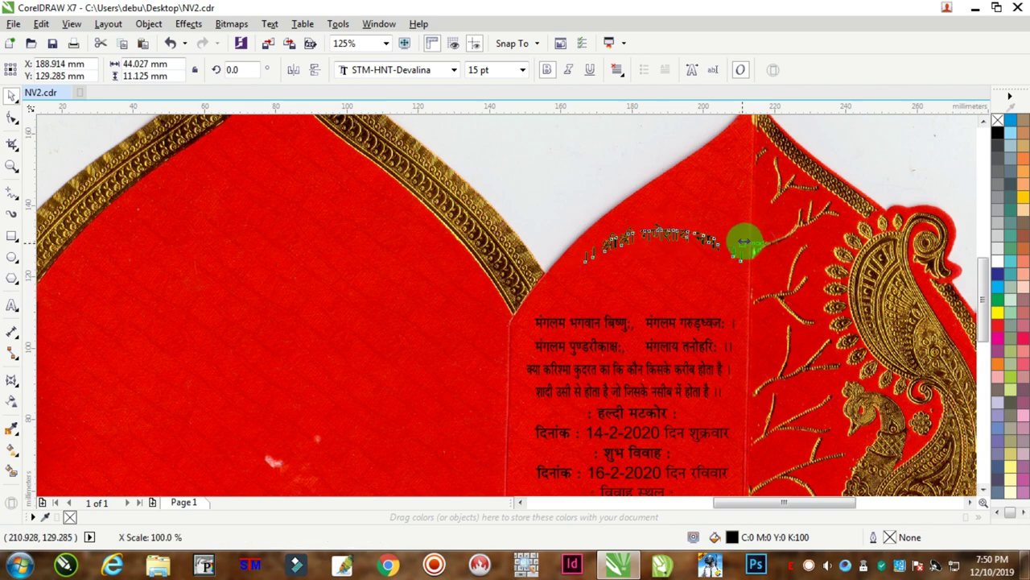
{"action": "scroll", "coordinate": [568, 260], "scroll_direction": "down", "scroll_amount": 3}
{"action": "scroll", "coordinate": [268, 258], "scroll_direction": "up", "scroll_amount": 2}
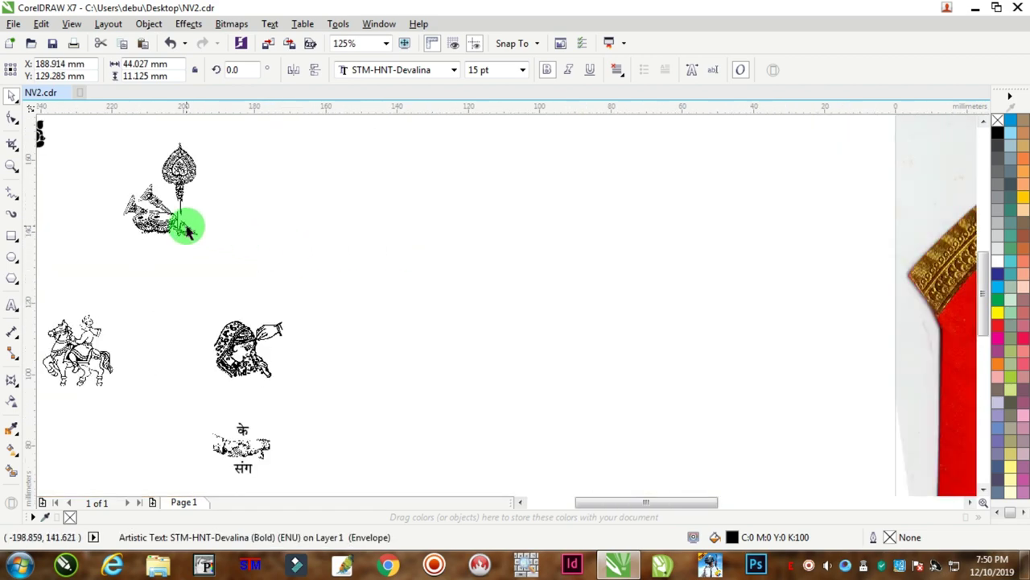
{"action": "scroll", "coordinate": [185, 223], "scroll_direction": "down", "scroll_amount": 1}
Enlarge the Ganesh motif and position it just under the heading.
{"action": "left_click", "coordinate": [883, 244]}
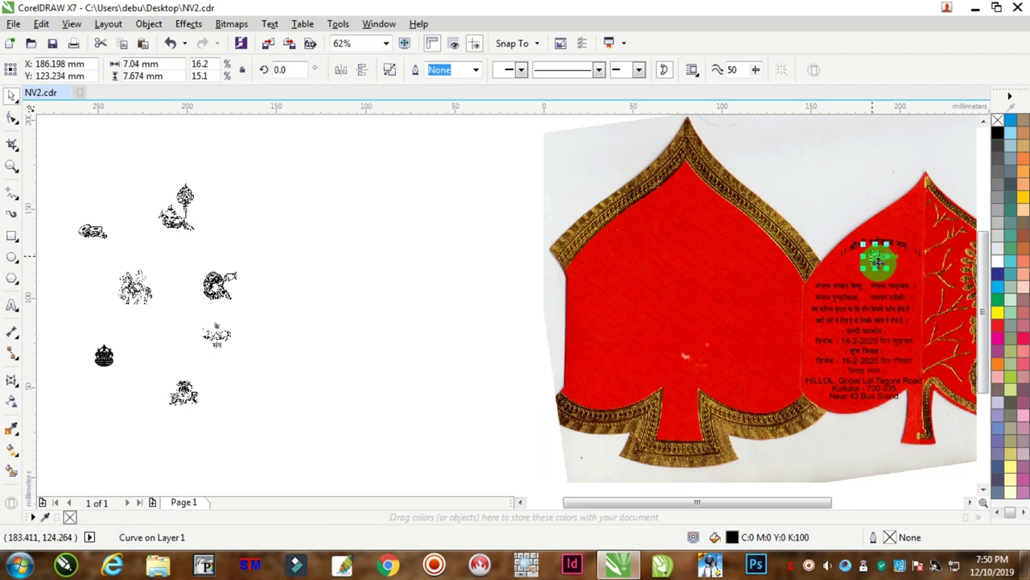
{"action": "scroll", "coordinate": [878, 257], "scroll_direction": "up", "scroll_amount": 2}
{"action": "left_click", "coordinate": [970, 503]}
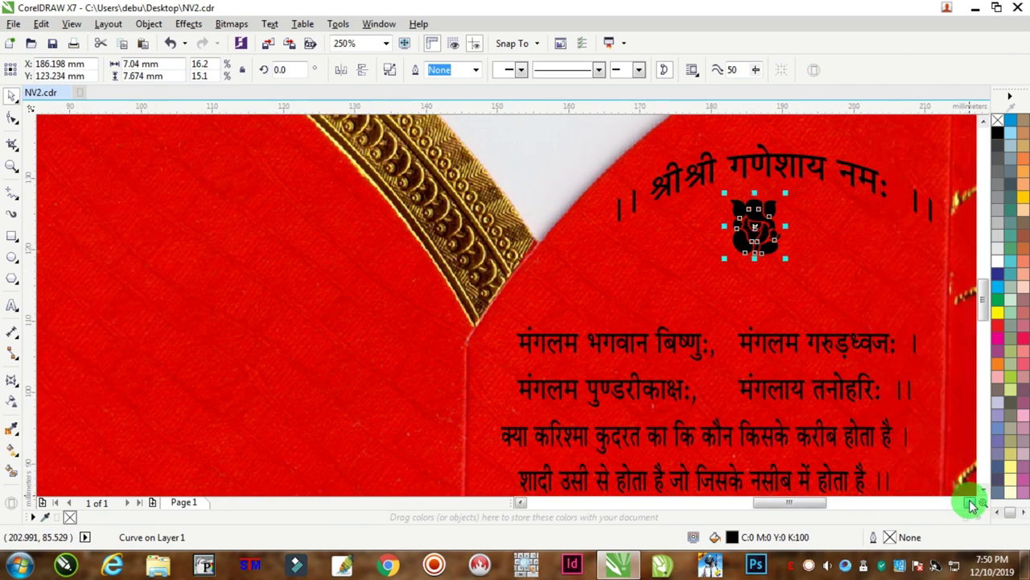
{"action": "left_click_drag", "start_coordinate": [596, 257], "coordinate": [610, 274]}
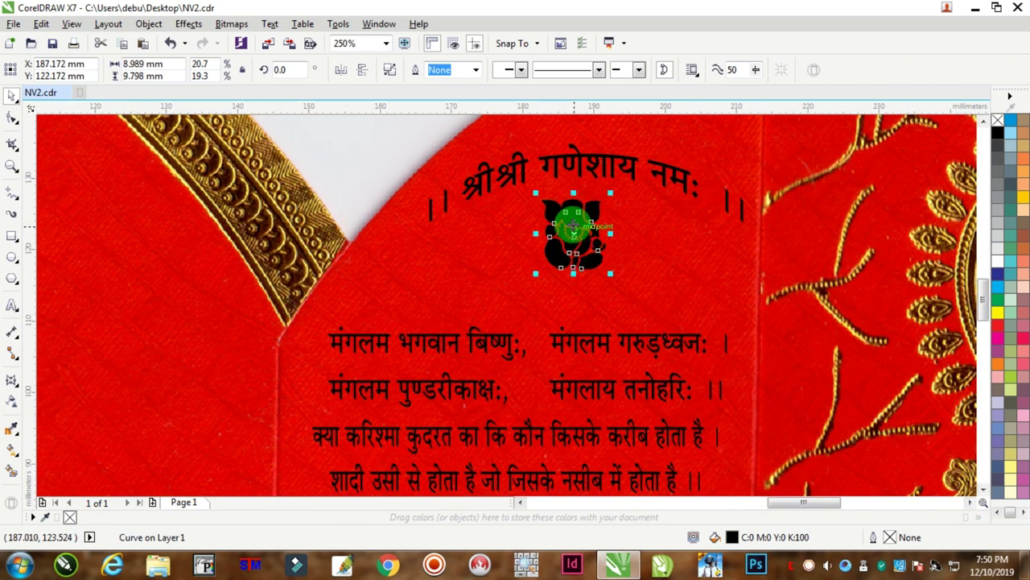
{"action": "left_click_drag", "start_coordinate": [571, 226], "coordinate": [576, 217]}
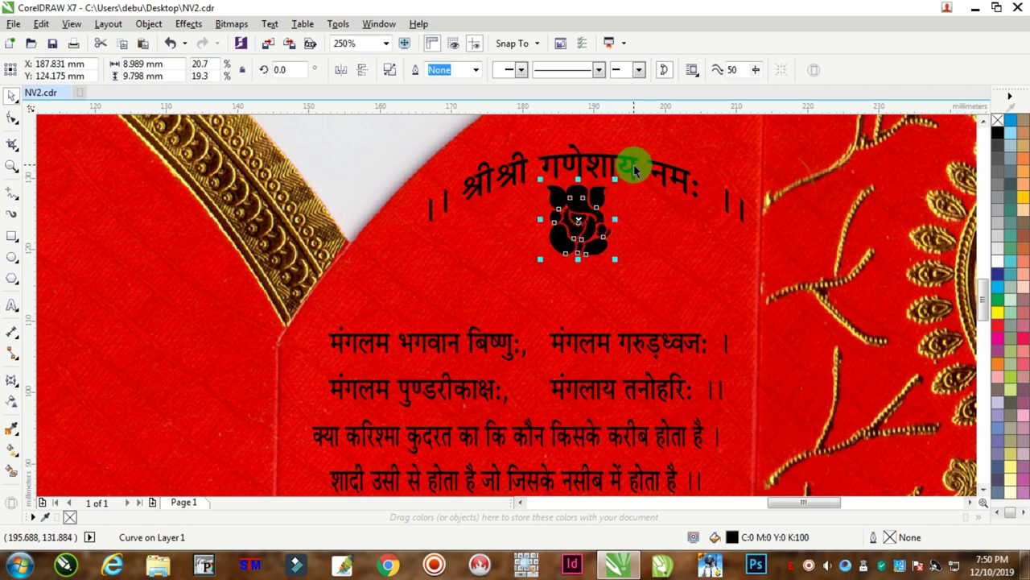
Make the arched heading slightly narrower by its side handle.
{"action": "left_click", "coordinate": [726, 187]}
{"action": "left_click_drag", "start_coordinate": [748, 180], "coordinate": [731, 180]}
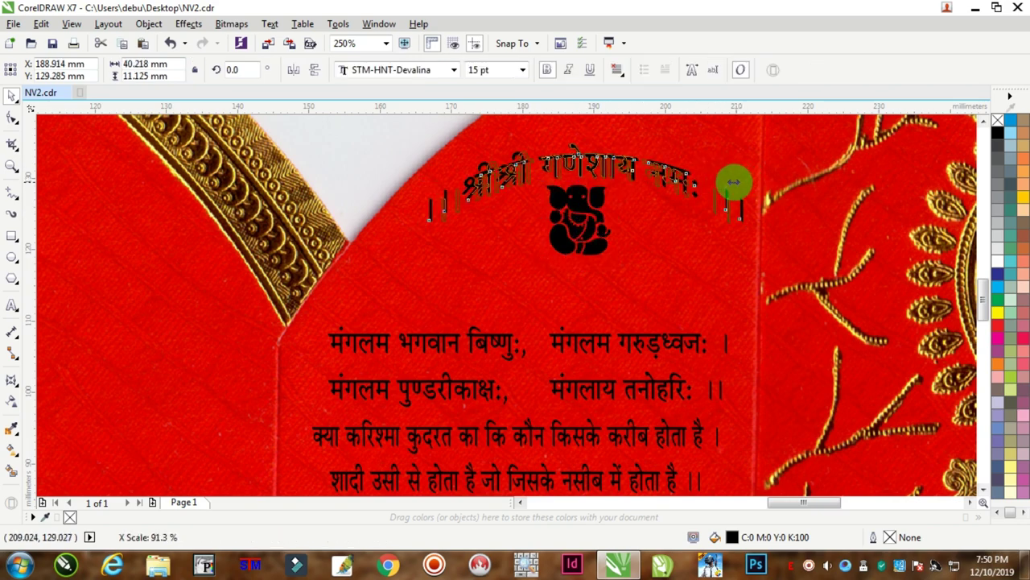
{"action": "scroll", "coordinate": [701, 267], "scroll_direction": "down", "scroll_amount": 4}
{"action": "scroll", "coordinate": [897, 281], "scroll_direction": "up", "scroll_amount": 3}
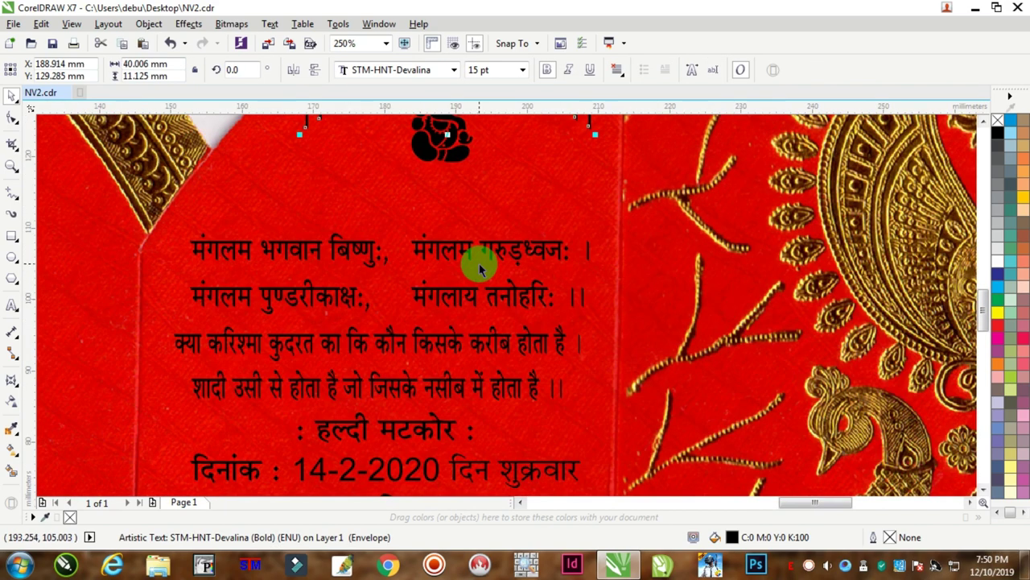
{"action": "left_click", "coordinate": [477, 248]}
{"action": "scroll", "coordinate": [472, 248], "scroll_direction": "down", "scroll_amount": 2}
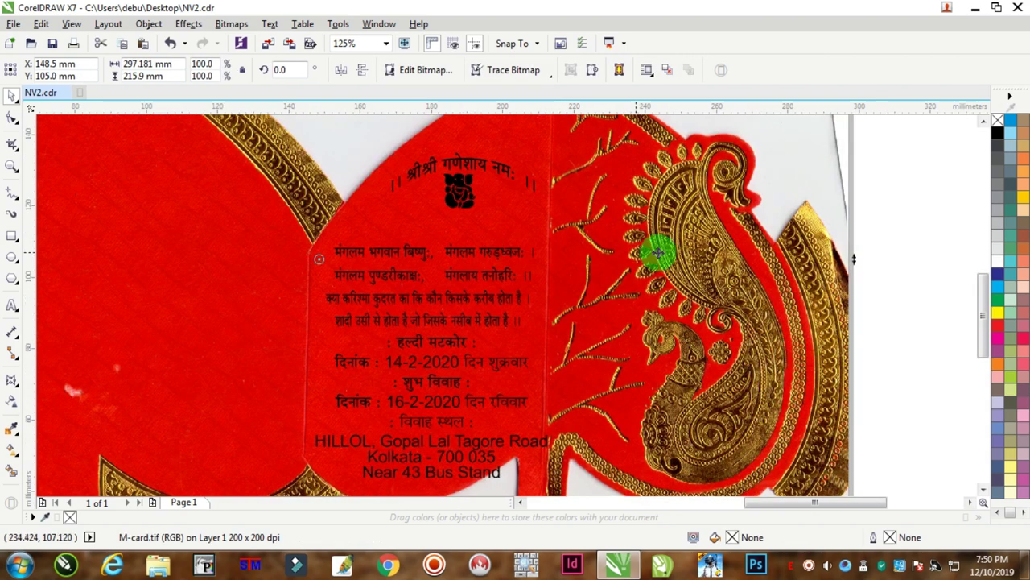
Raise the first two verse lines and make them slightly narrower.
{"action": "left_click", "coordinate": [900, 193]}
{"action": "left_click", "coordinate": [461, 250]}
{"action": "left_click_drag", "start_coordinate": [462, 249], "coordinate": [468, 223]}
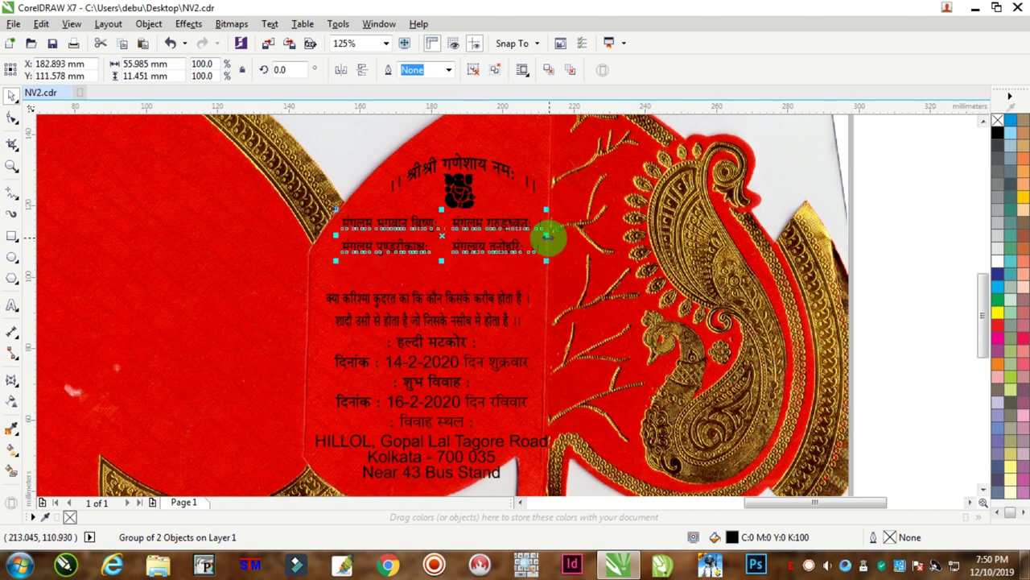
{"action": "left_click_drag", "start_coordinate": [545, 236], "coordinate": [537, 233]}
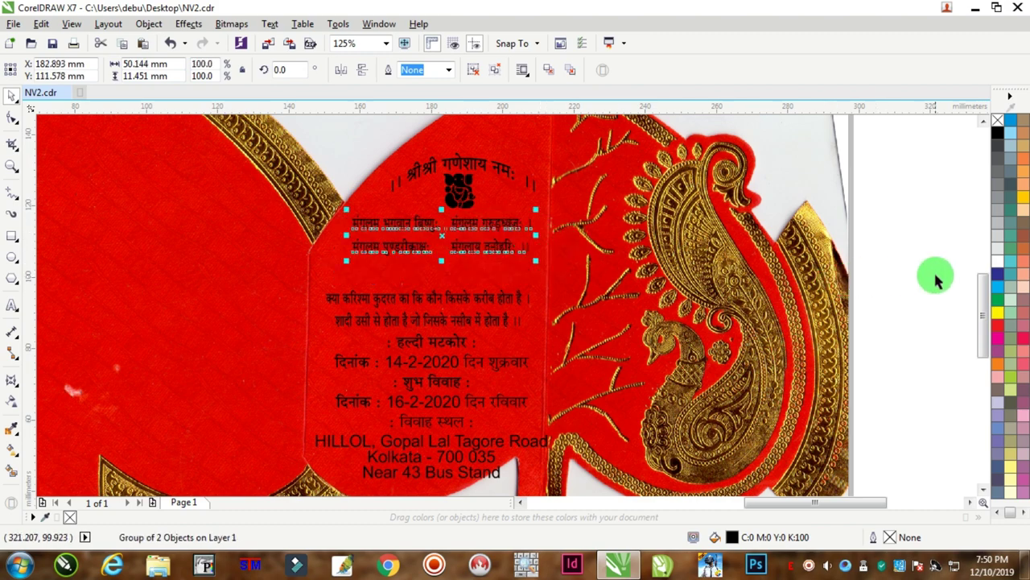
Move the next verse pair and the lower text block upward.
{"action": "left_click_drag", "start_coordinate": [656, 320], "coordinate": [267, 488]}
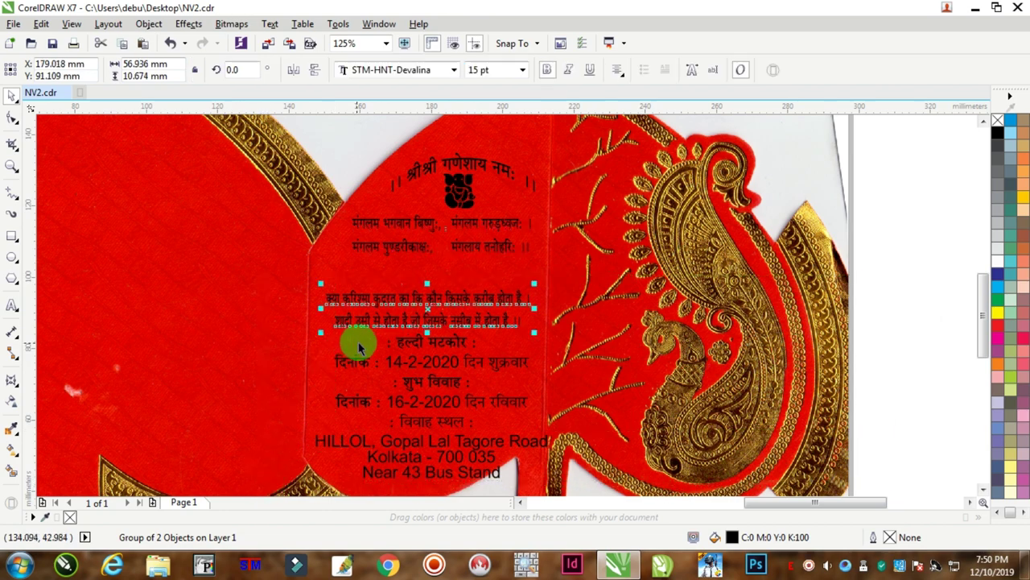
{"action": "left_click_drag", "start_coordinate": [432, 308], "coordinate": [432, 283]}
{"action": "left_click_drag", "start_coordinate": [409, 338], "coordinate": [410, 316]}
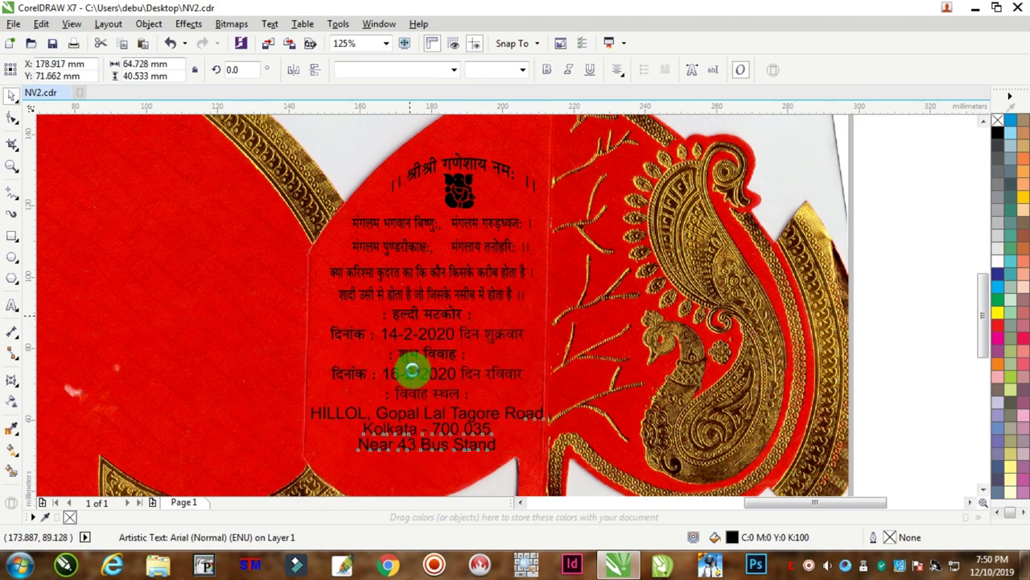
Split the three address lines into a separate text block placed under the Hindi lines.
{"action": "left_click", "coordinate": [16, 300]}
{"action": "scroll", "coordinate": [405, 446], "scroll_direction": "up", "scroll_amount": 2}
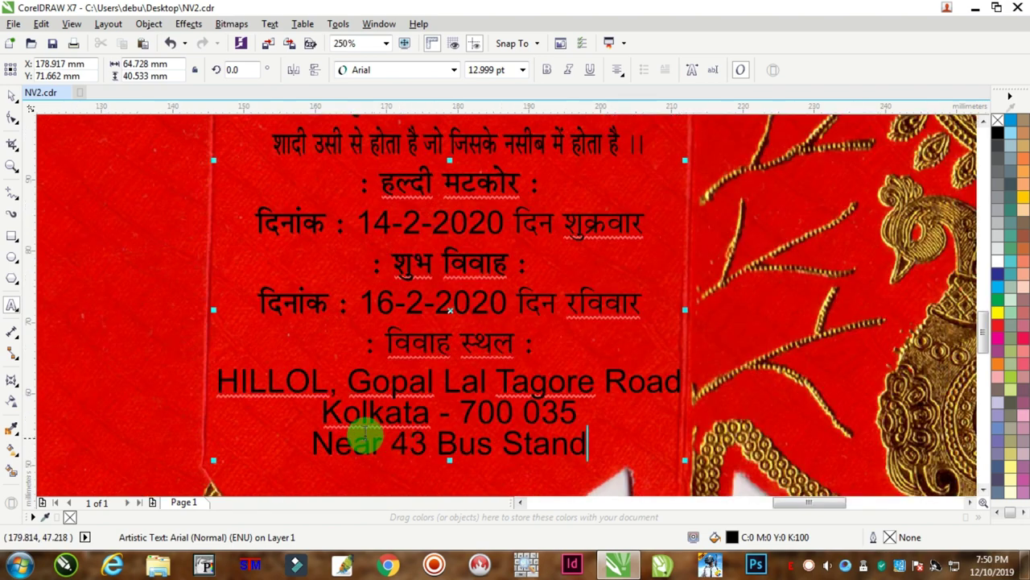
{"action": "left_click_drag", "start_coordinate": [219, 382], "coordinate": [749, 451]}
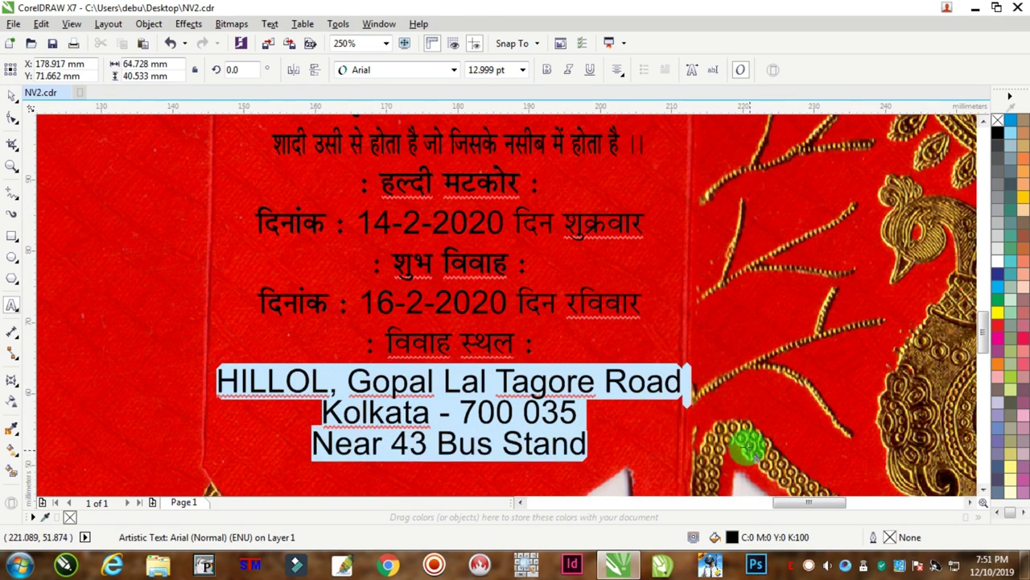
{"action": "key", "text": "Delete"}
{"action": "scroll", "coordinate": [441, 360], "scroll_direction": "down", "scroll_amount": 2}
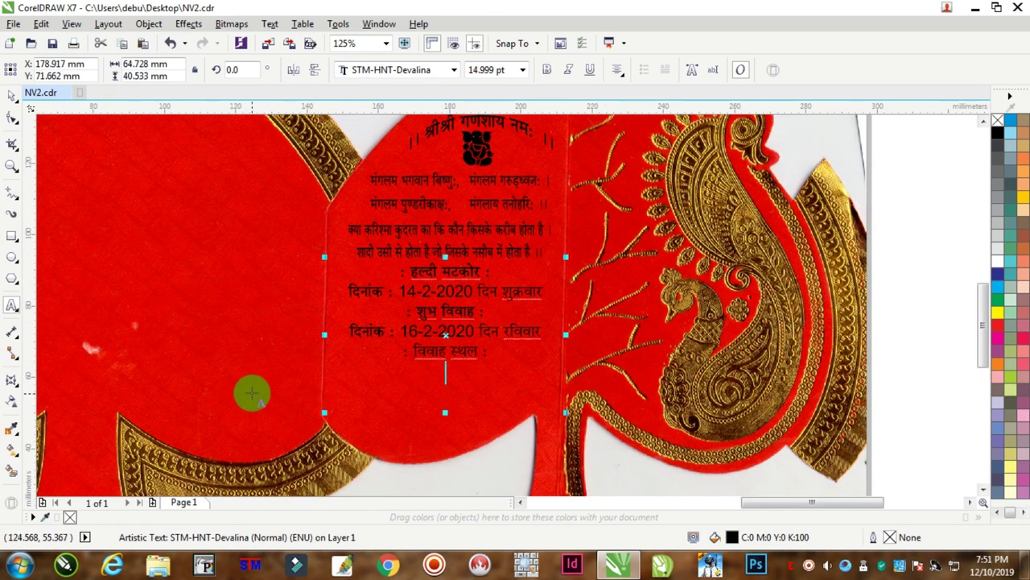
{"action": "key", "text": "ctrl+z"}
{"action": "left_click", "coordinate": [11, 95]}
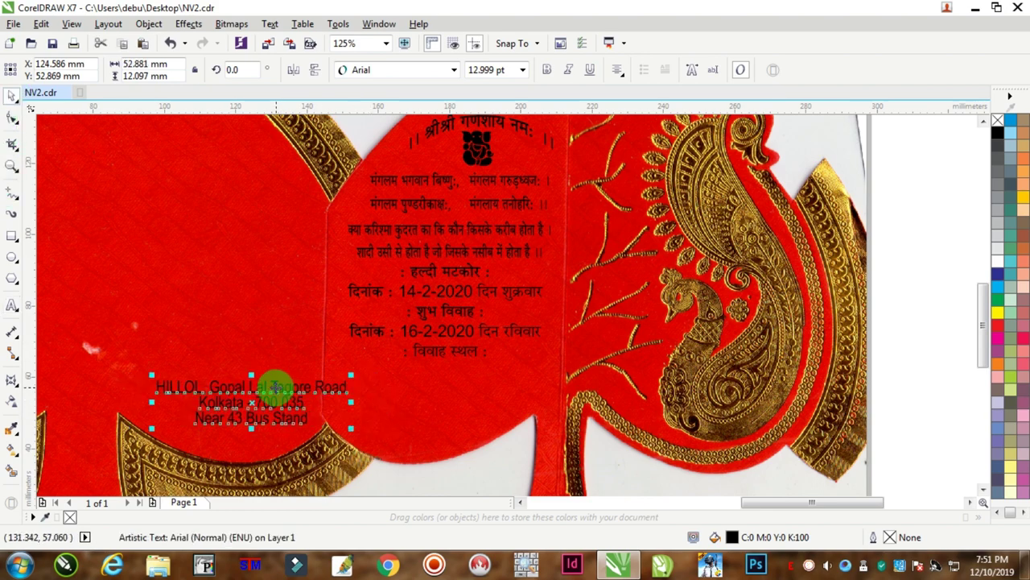
{"action": "left_click_drag", "start_coordinate": [273, 391], "coordinate": [463, 376]}
{"action": "scroll", "coordinate": [459, 378], "scroll_direction": "up", "scroll_amount": 2}
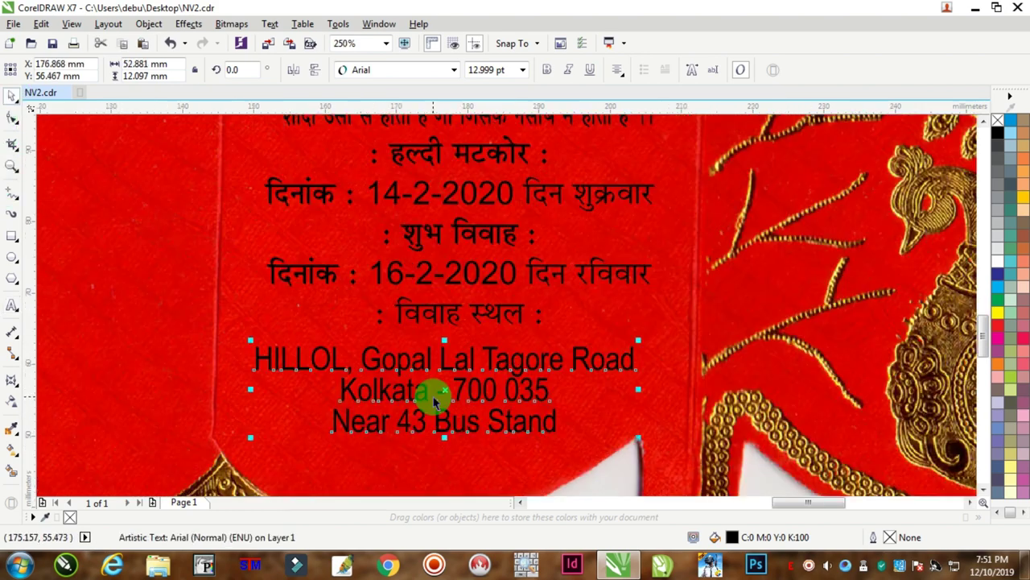
Make the venue name on the address's first line bold.
{"action": "left_click", "coordinate": [12, 304]}
{"action": "left_click_drag", "start_coordinate": [346, 358], "coordinate": [254, 359]}
{"action": "left_click", "coordinate": [546, 73]}
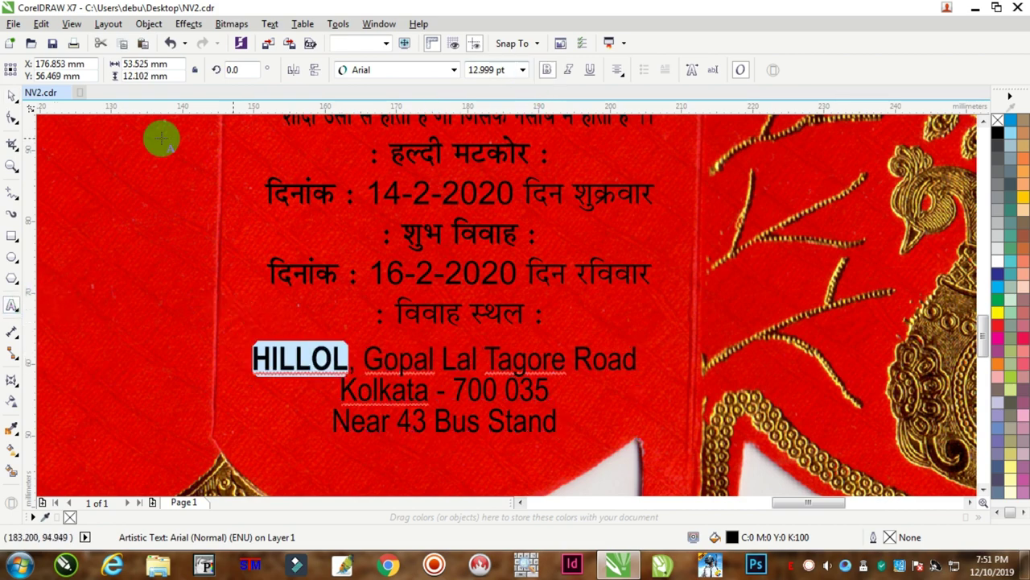
Widen the address line spacing, stretch the block slightly wider and nudge it up.
{"action": "left_click", "coordinate": [12, 117]}
{"action": "mouse_move", "coordinate": [263, 430]}
{"action": "left_mouse_down"}
{"action": "mouse_move", "coordinate": [253, 430]}
{"action": "mouse_move", "coordinate": [253, 449]}
{"action": "left_mouse_up"}
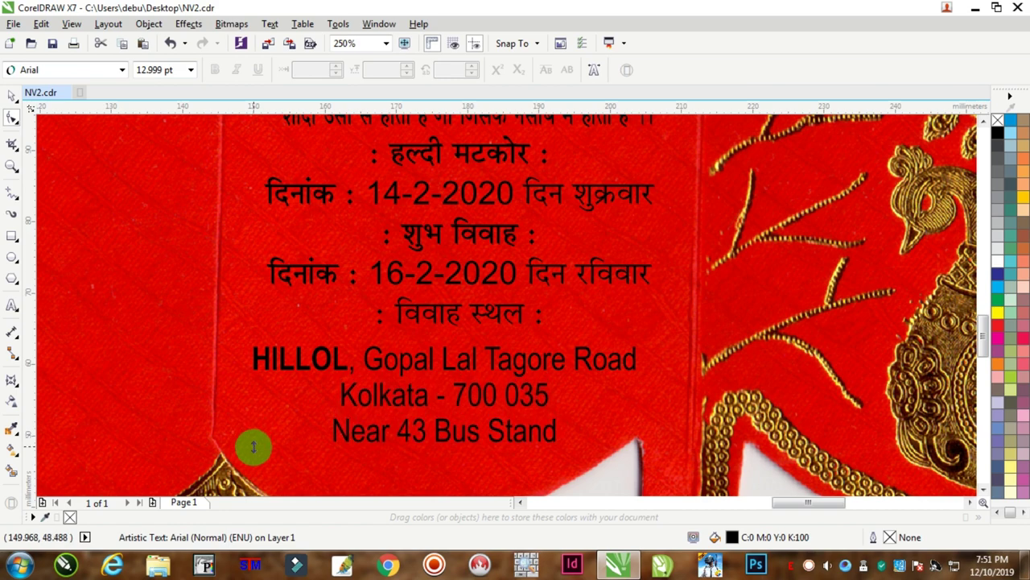
{"action": "left_click", "coordinate": [10, 98]}
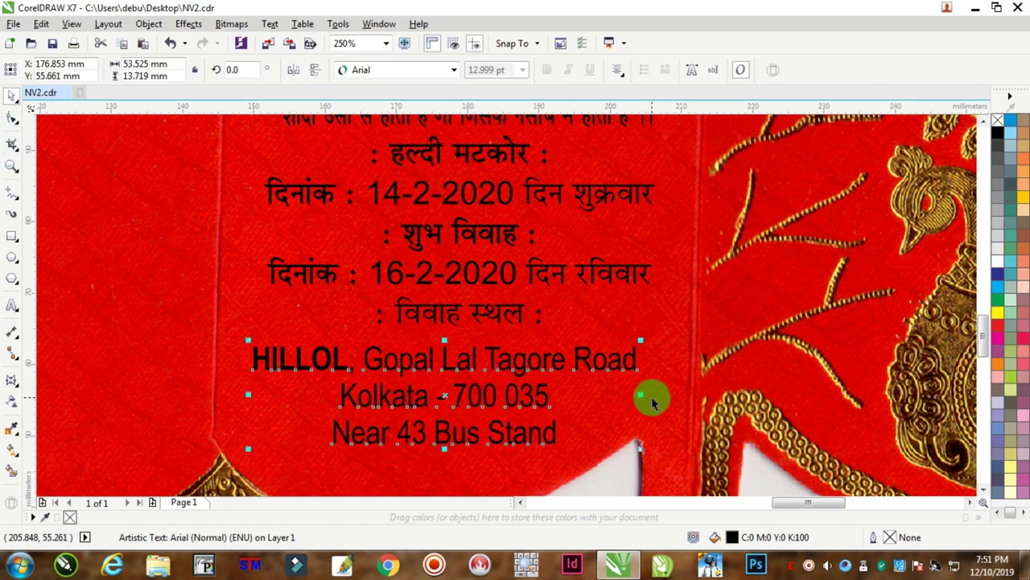
{"action": "left_click_drag", "start_coordinate": [641, 394], "coordinate": [656, 395]}
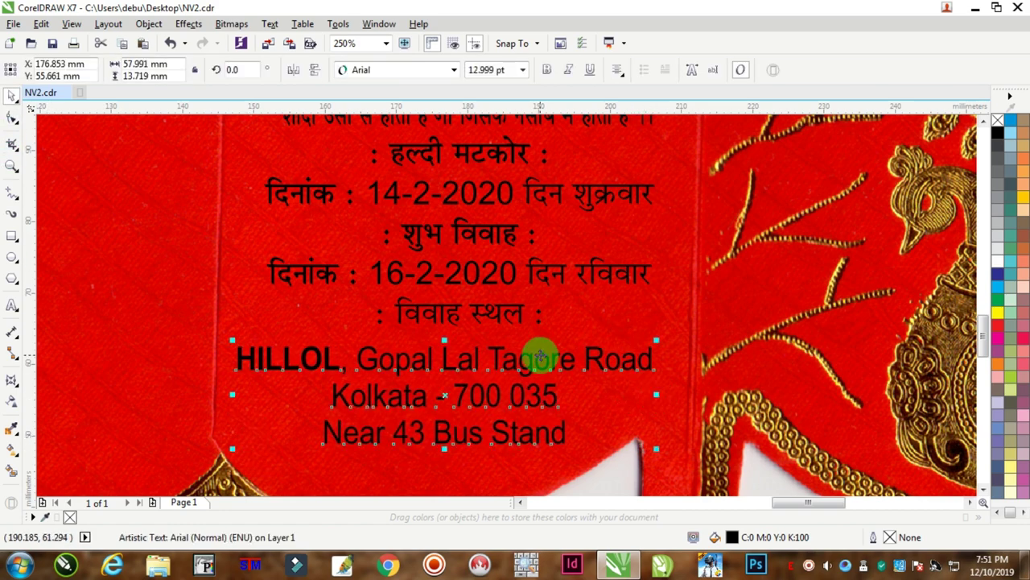
{"action": "key", "text": "Up"}
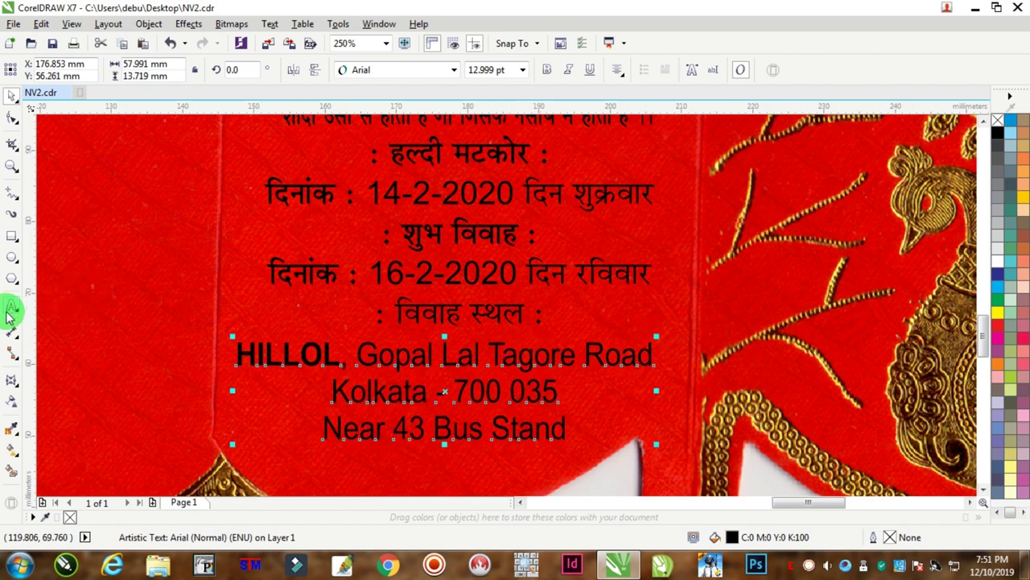
Make the : विवाह स्थल : line bold.
{"action": "left_click", "coordinate": [12, 305]}
{"action": "left_click", "coordinate": [484, 314]}
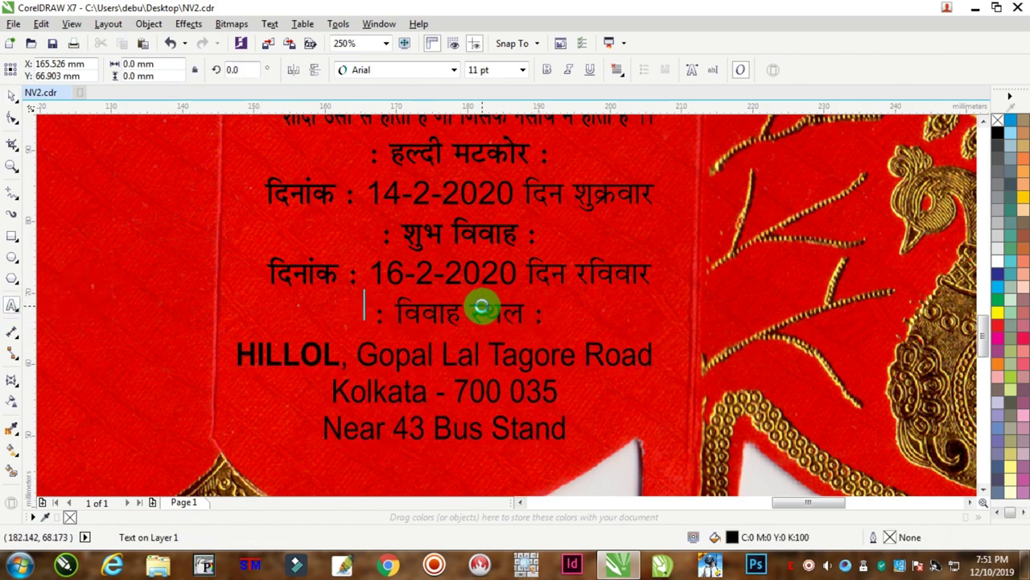
{"action": "left_click_drag", "start_coordinate": [364, 315], "coordinate": [545, 315]}
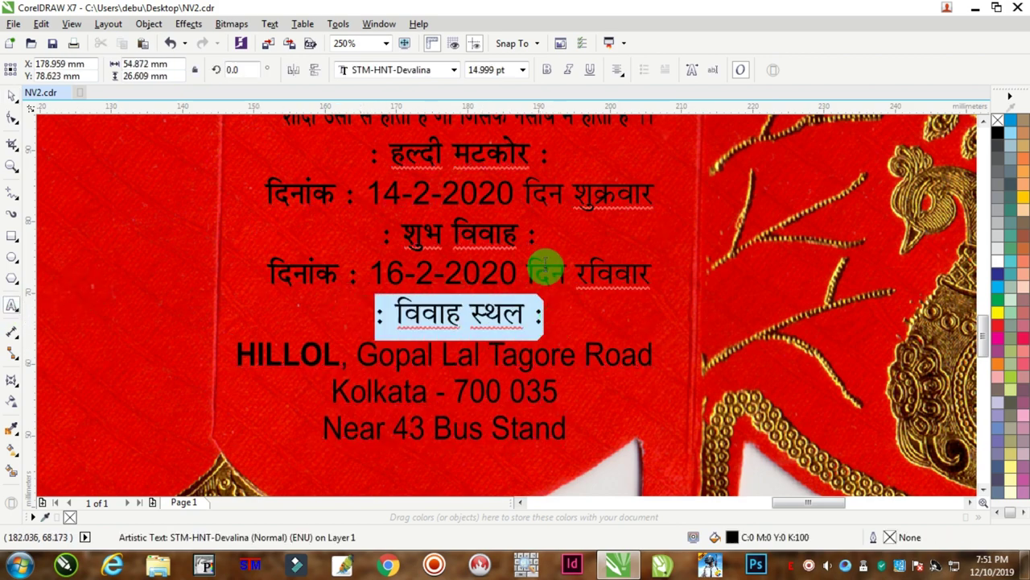
{"action": "left_click", "coordinate": [546, 70]}
{"action": "left_click", "coordinate": [464, 238]}
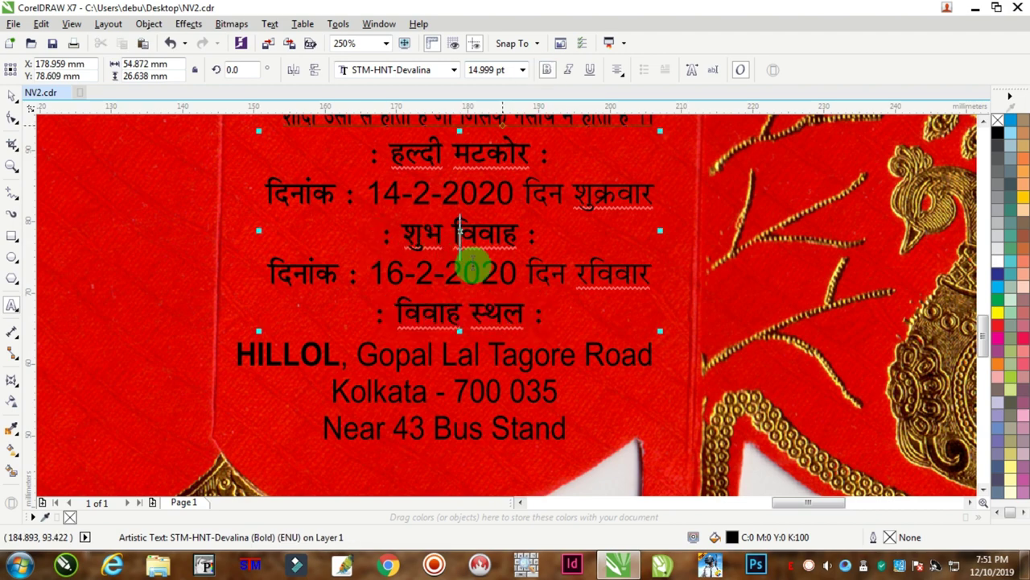
{"action": "scroll", "coordinate": [461, 257], "scroll_direction": "down", "scroll_amount": 2}
{"action": "scroll", "coordinate": [487, 216], "scroll_direction": "up", "scroll_amount": 2}
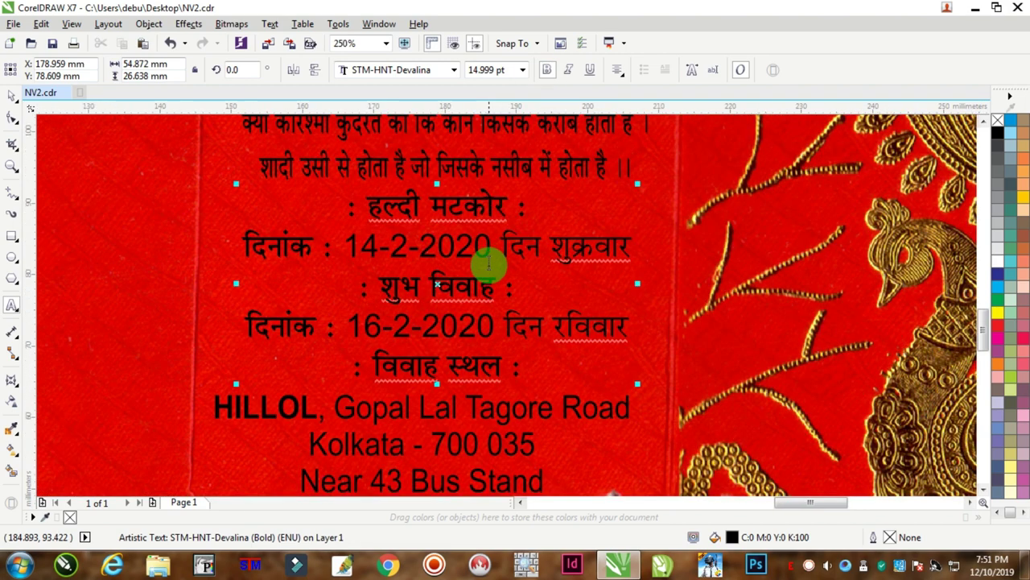
{"action": "scroll", "coordinate": [483, 263], "scroll_direction": "down", "scroll_amount": 2}
{"action": "scroll", "coordinate": [463, 218], "scroll_direction": "up", "scroll_amount": 2}
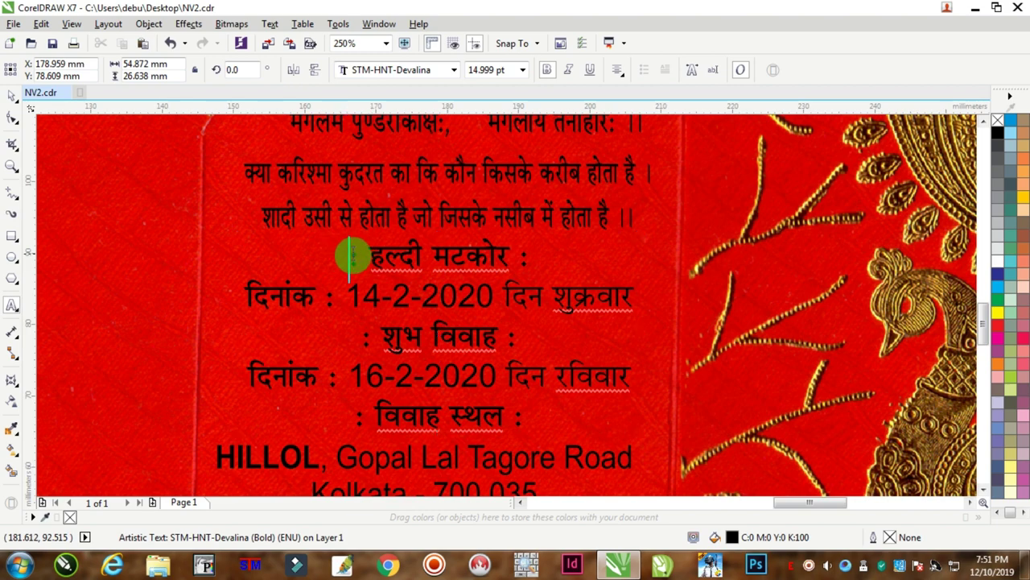
Set the : हल्दी मटकोर : heading in the STM-HNT-Giya font.
{"action": "left_click_drag", "start_coordinate": [352, 256], "coordinate": [580, 261]}
{"action": "left_click", "coordinate": [455, 70]}
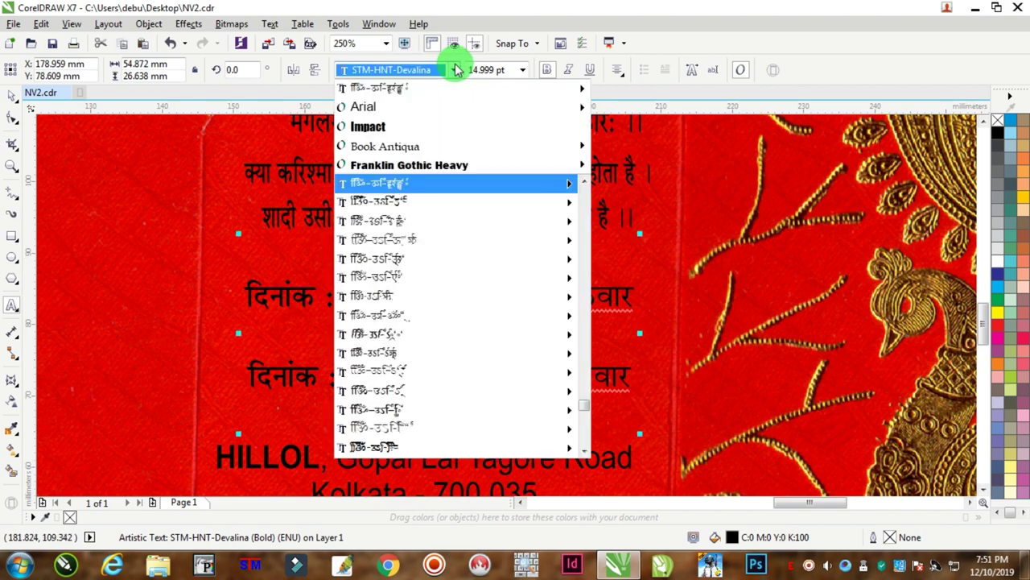
{"action": "mouse_move", "coordinate": [388, 214]}
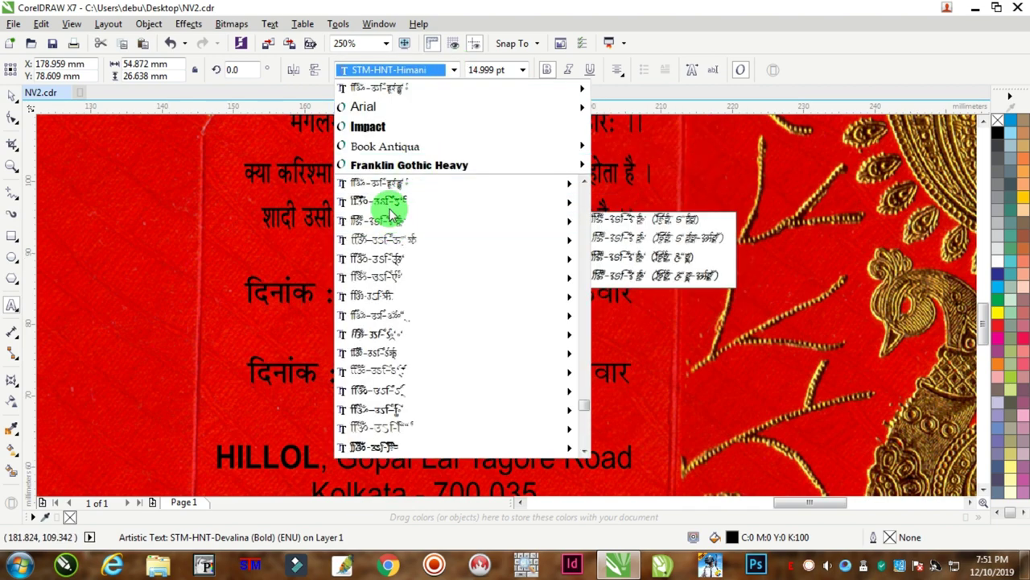
{"action": "left_click", "coordinate": [387, 203]}
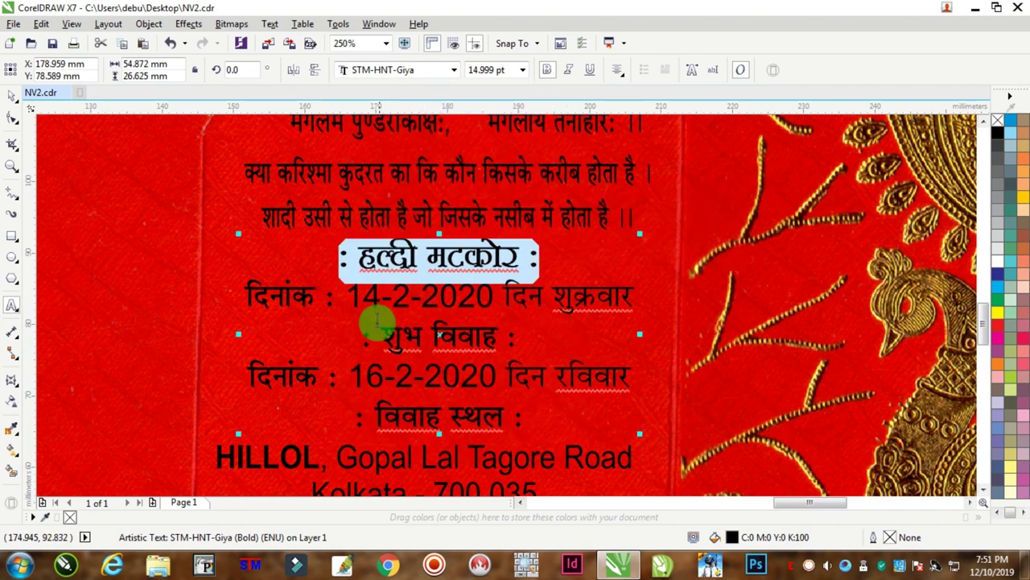
Give the : शुभ विवाह : and : विवाह स्थल : headings the STM-HNT-Giya font.
{"action": "left_click_drag", "start_coordinate": [351, 334], "coordinate": [552, 327]}
{"action": "left_click", "coordinate": [424, 74]}
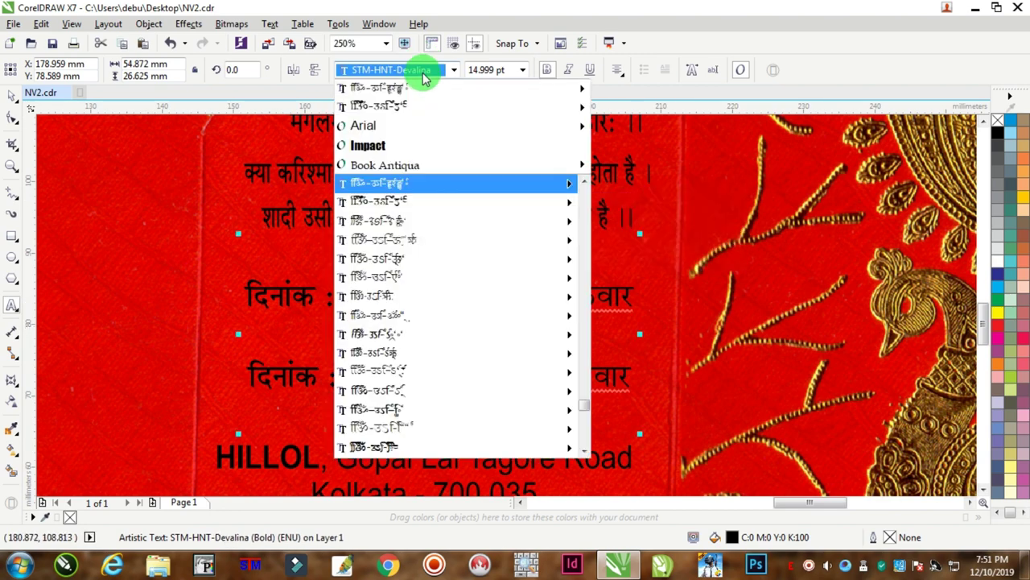
{"action": "mouse_move", "coordinate": [402, 107]}
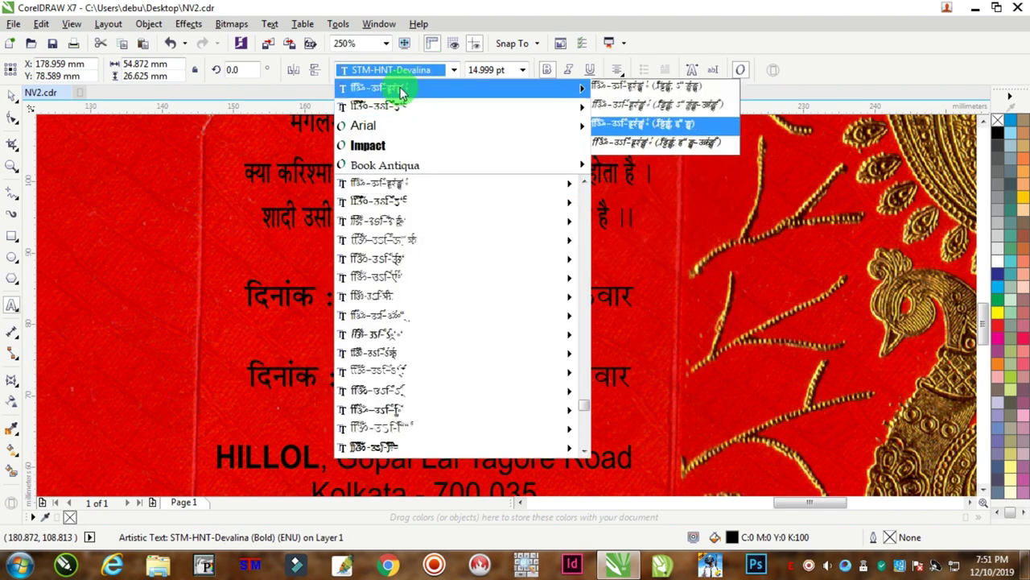
{"action": "left_click", "coordinate": [395, 106]}
{"action": "left_click_drag", "start_coordinate": [347, 412], "coordinate": [563, 414]}
{"action": "left_click", "coordinate": [392, 71]}
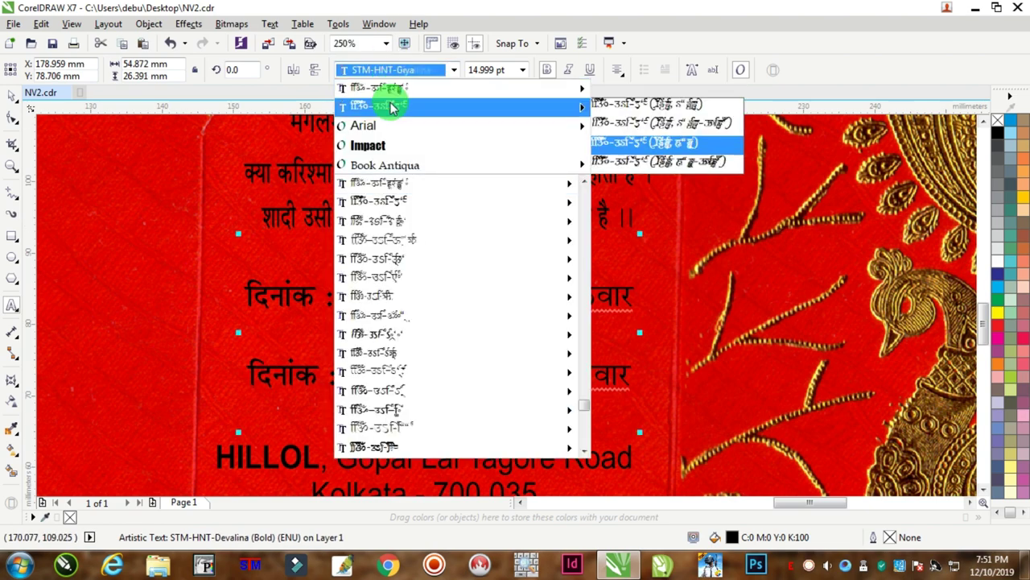
{"action": "left_click", "coordinate": [392, 107]}
{"action": "scroll", "coordinate": [490, 357], "scroll_direction": "down", "scroll_amount": 2}
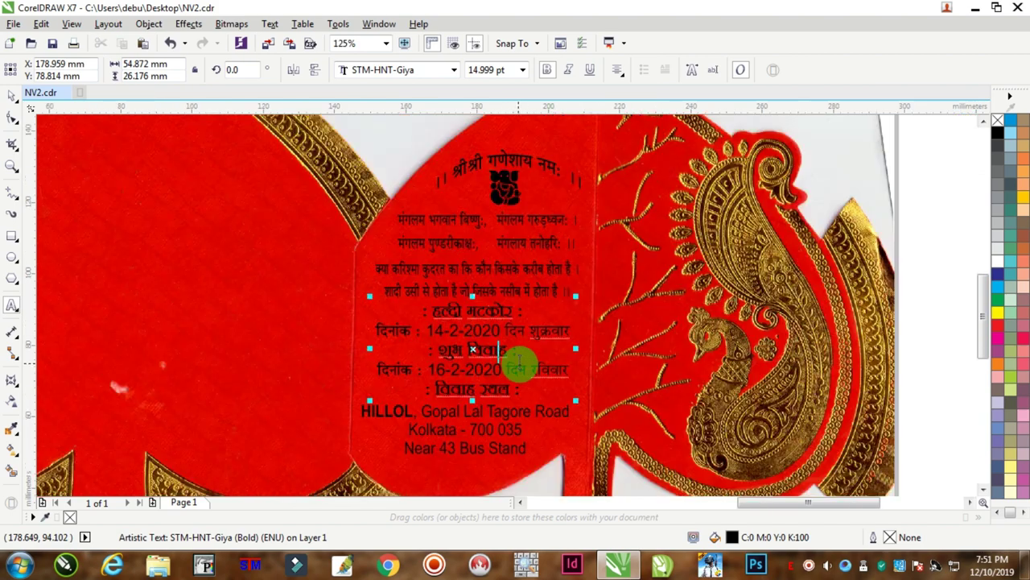
{"action": "left_click", "coordinate": [11, 95]}
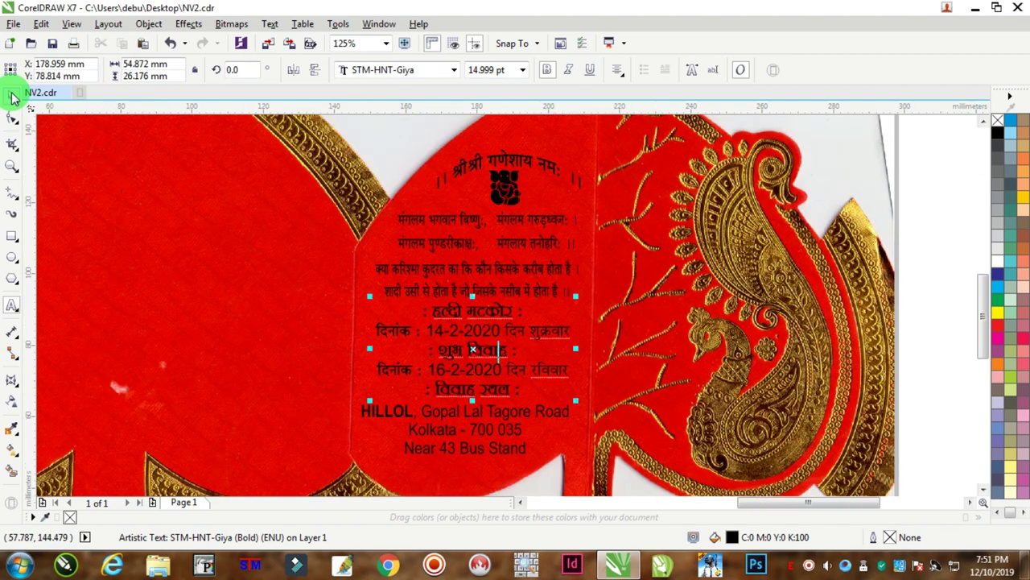
Type the greeting मान्यवर, and on a second line परमपिता परमेश्वर की असीम अनुकम्पा से on the left panel.
{"action": "left_click", "coordinate": [930, 189]}
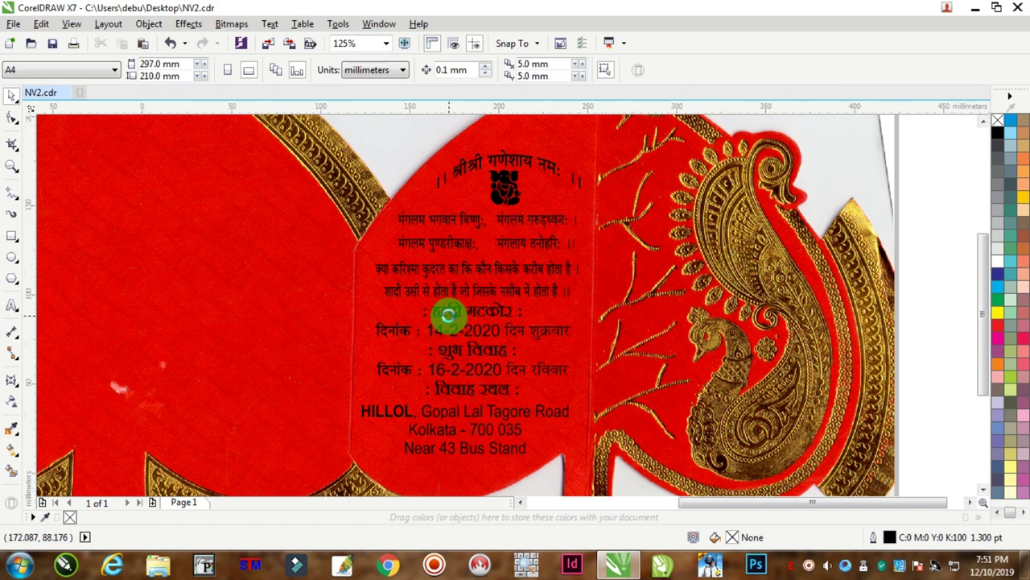
{"action": "scroll", "coordinate": [449, 322], "scroll_direction": "down", "scroll_amount": 4}
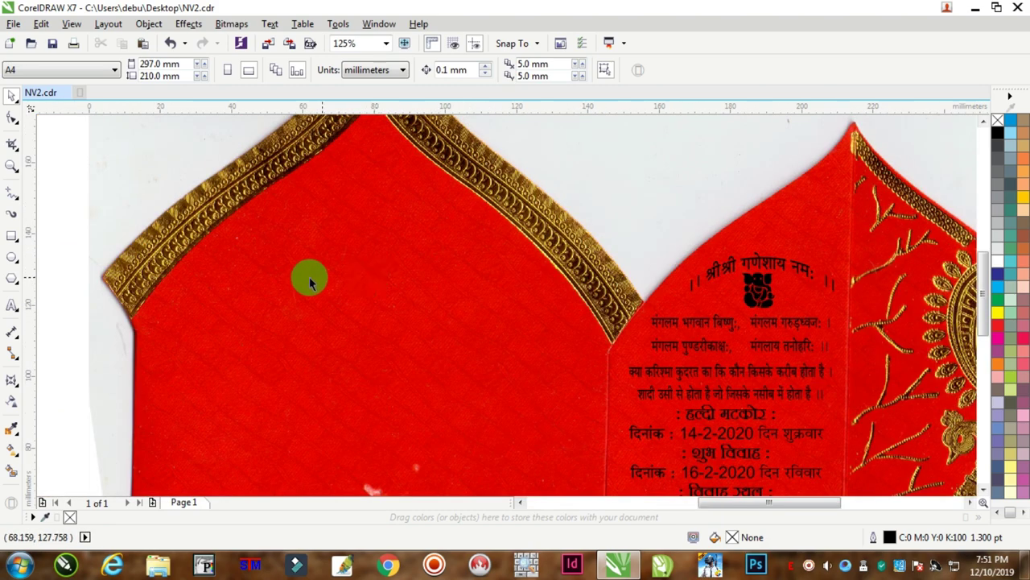
{"action": "left_click", "coordinate": [12, 307]}
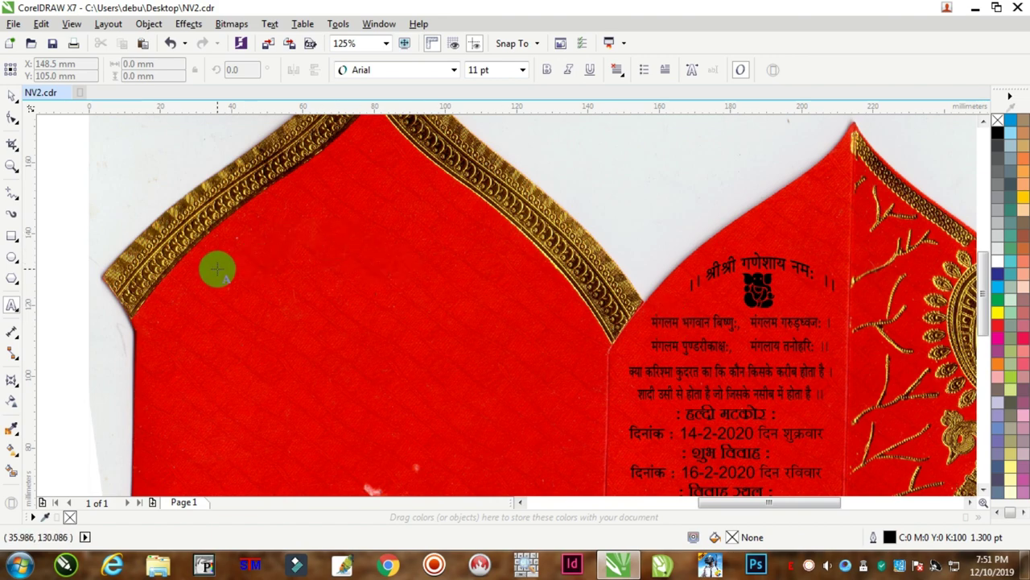
{"action": "left_click", "coordinate": [196, 276]}
{"action": "scroll", "coordinate": [203, 276], "scroll_direction": "up", "scroll_amount": 3}
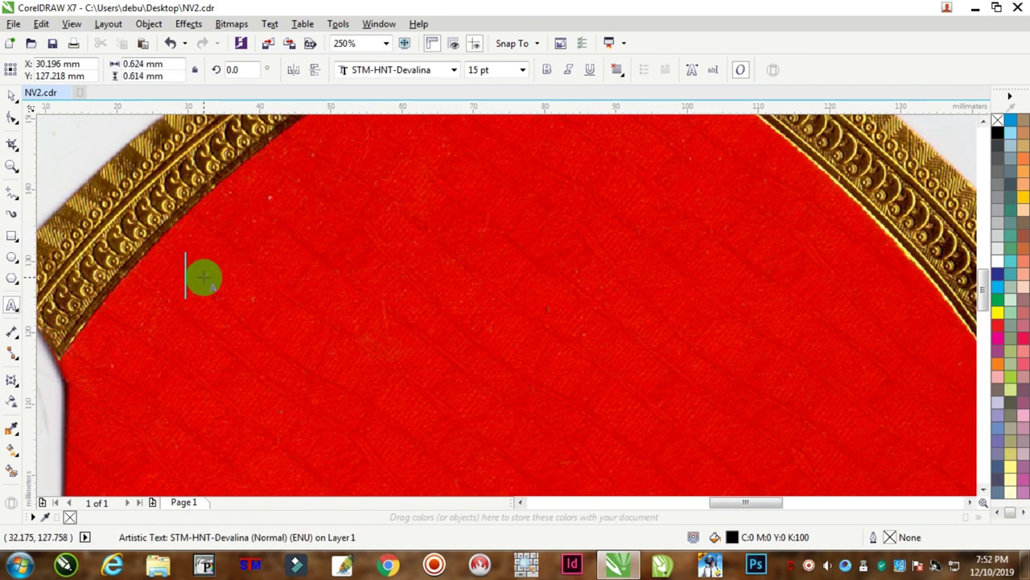
{"action": "type", "text": "ie"}
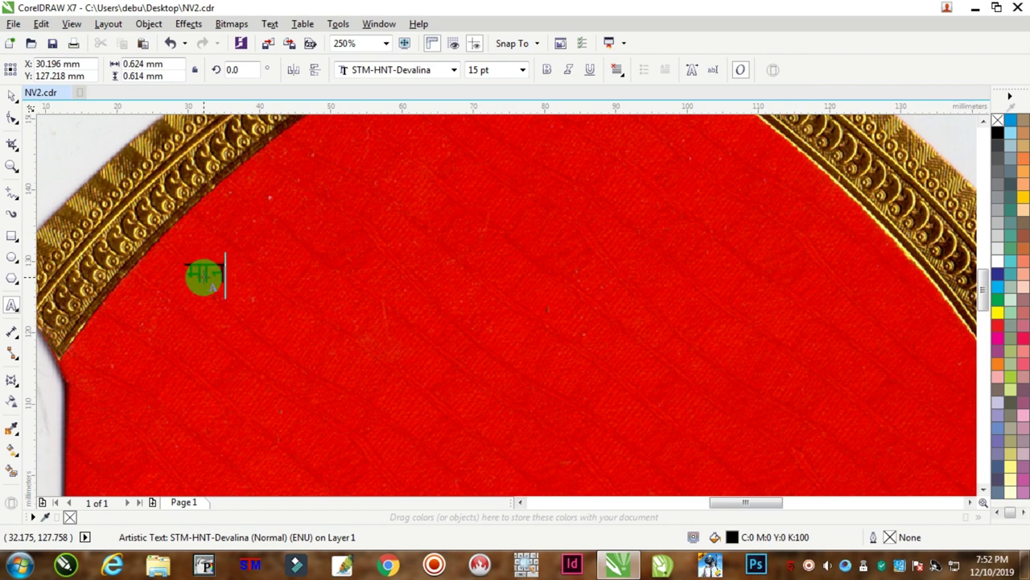
{"action": "type", "text": ","}
{"action": "key", "text": "Return"}
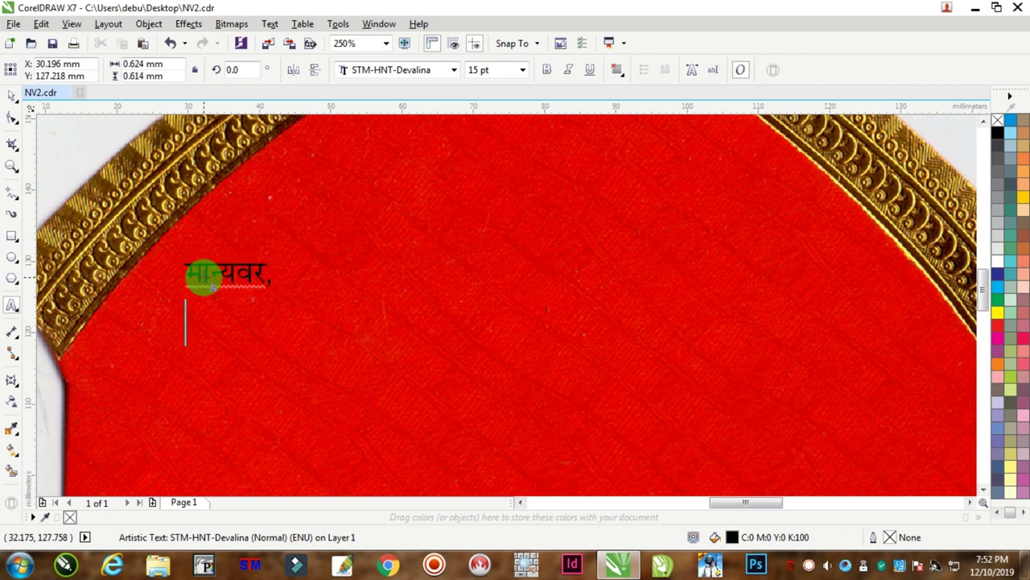
{"action": "type", "text": "ijefirk i"}
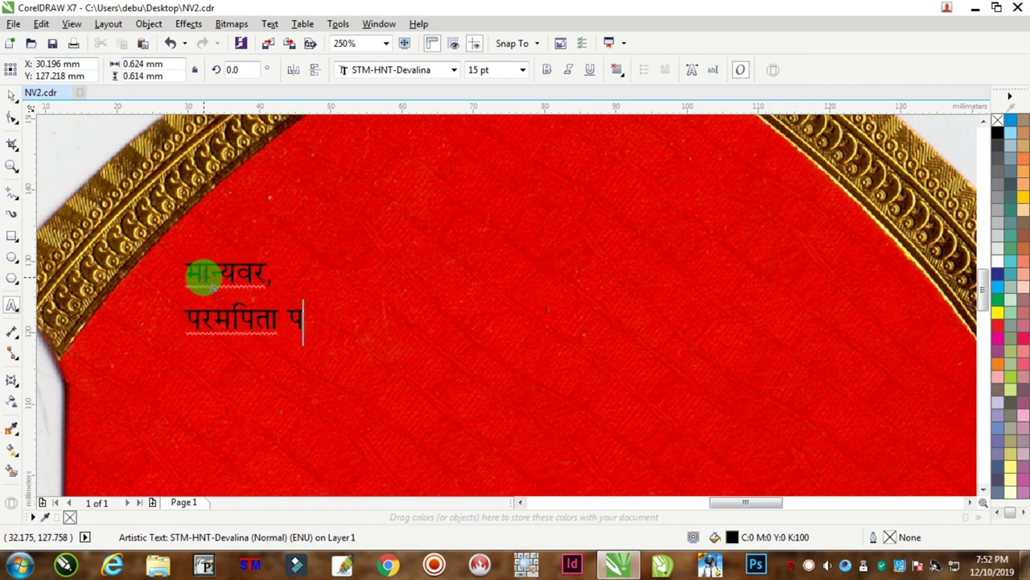
{"action": "type", "text": "jes'oj"}
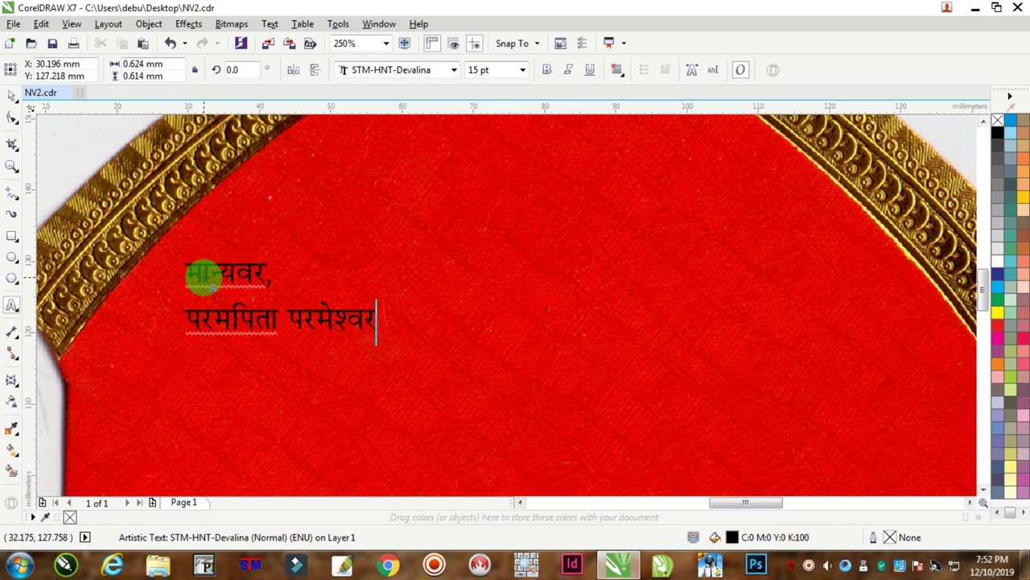
{"action": "type", "text": " dh vlhe vuq"}
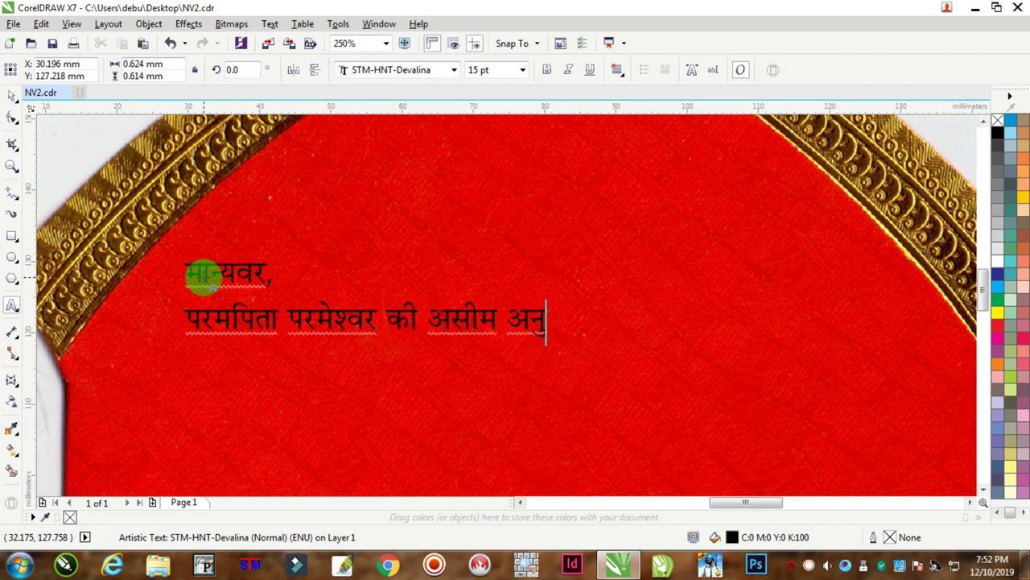
{"action": "type", "text": "dEi"}
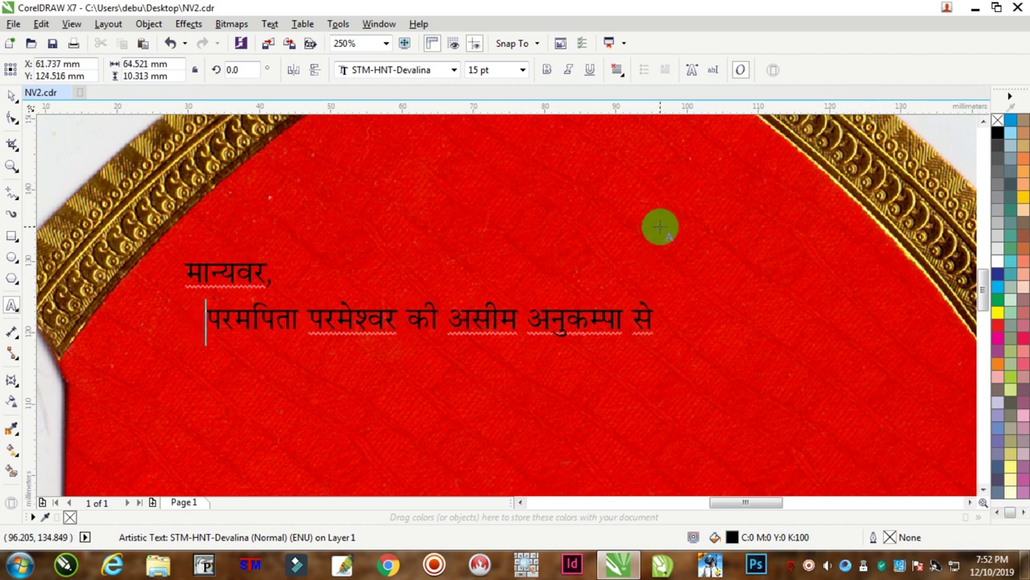
{"action": "scroll", "coordinate": [455, 251], "scroll_direction": "down", "scroll_amount": 2}
Move the greeting toward the panel's top and remove the extra spaces before its second line.
{"action": "left_click", "coordinate": [12, 103]}
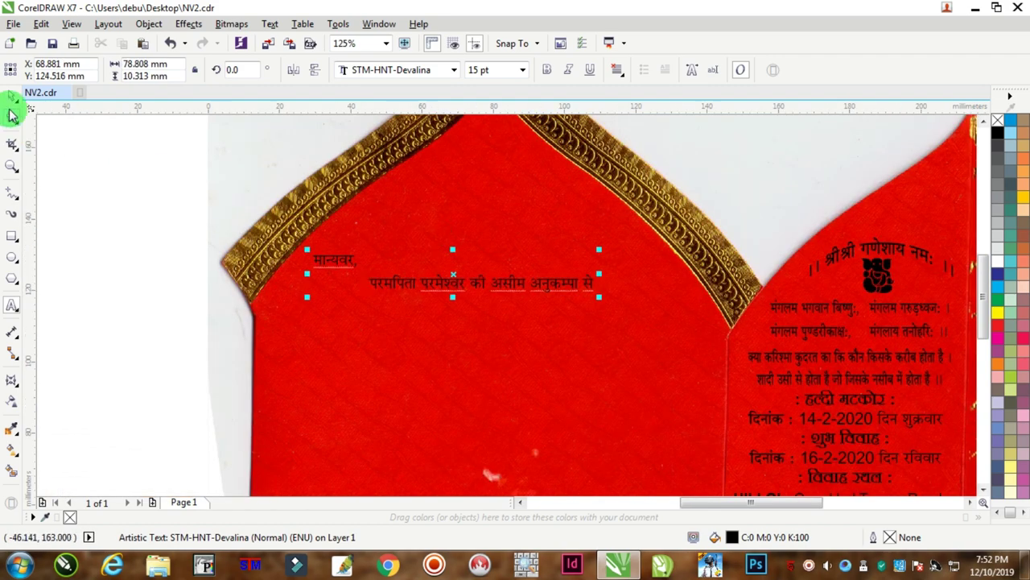
{"action": "left_click", "coordinate": [389, 281]}
{"action": "left_click_drag", "start_coordinate": [392, 282], "coordinate": [368, 279]}
{"action": "left_click", "coordinate": [12, 305]}
{"action": "scroll", "coordinate": [391, 247], "scroll_direction": "up", "scroll_amount": 2}
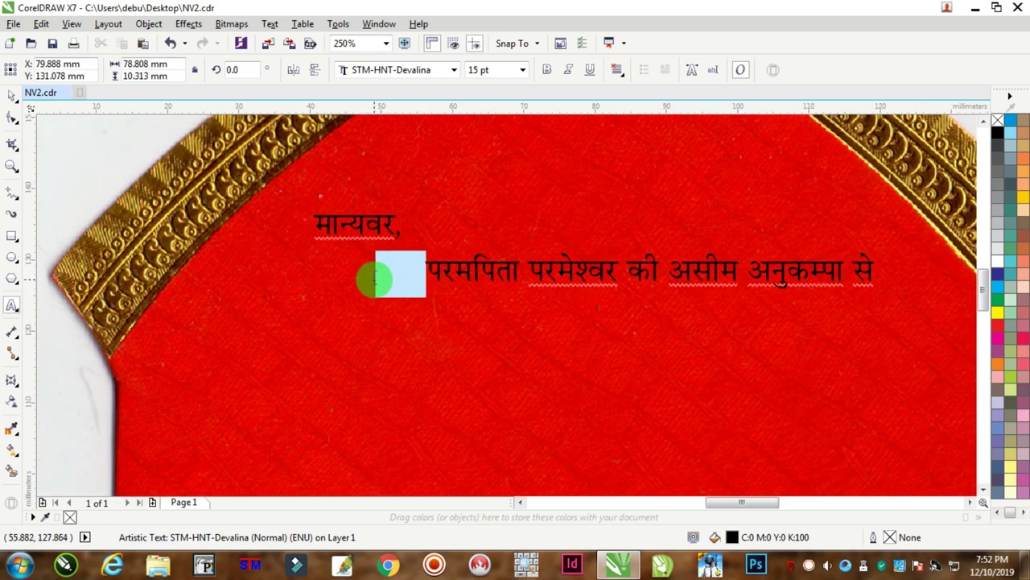
{"action": "key", "text": "BackSpace"}
{"action": "key", "text": "BackSpace"}
{"action": "scroll", "coordinate": [421, 269], "scroll_direction": "down", "scroll_amount": 2}
{"action": "left_click", "coordinate": [13, 95]}
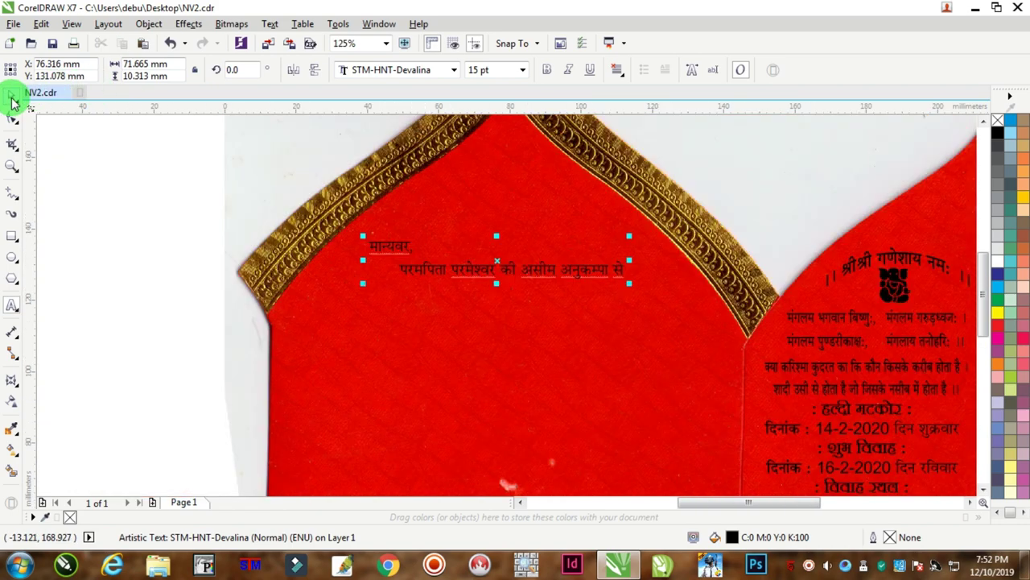
{"action": "left_click", "coordinate": [379, 246]}
{"action": "left_click_drag", "start_coordinate": [462, 268], "coordinate": [472, 267]}
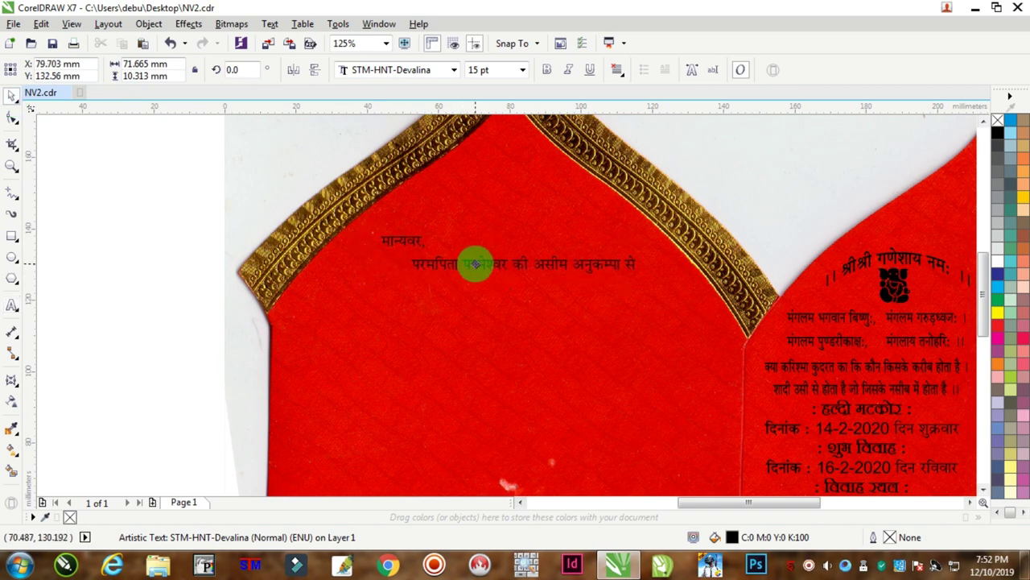
{"action": "scroll", "coordinate": [253, 271], "scroll_direction": "down", "scroll_amount": 4}
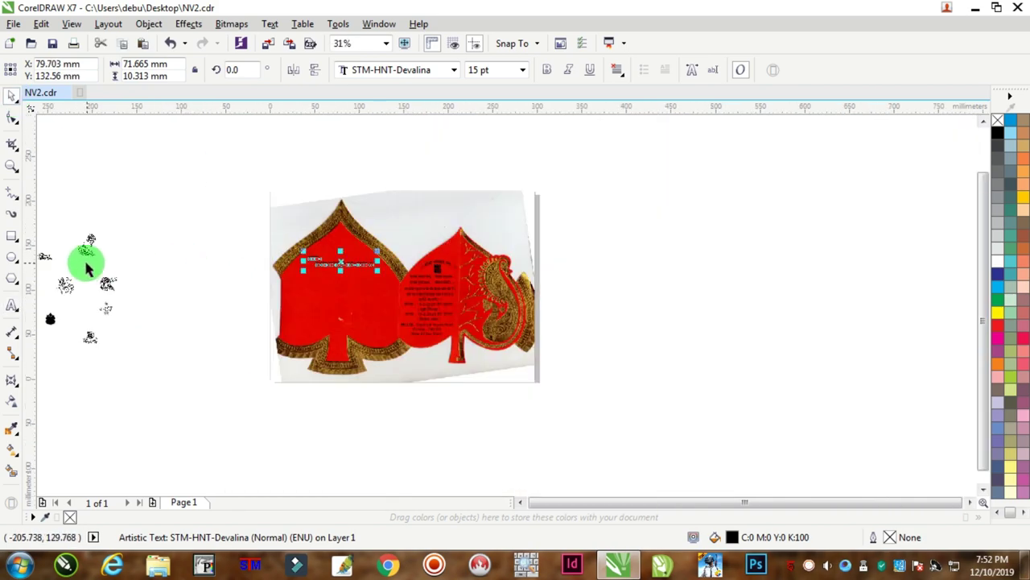
Bring the drum-and-shehnai ornament onto the card, shrink it slightly, and set it just above the greeting.
{"action": "left_click_drag", "start_coordinate": [84, 246], "coordinate": [396, 239]}
{"action": "scroll", "coordinate": [282, 247], "scroll_direction": "up", "scroll_amount": 2}
{"action": "scroll", "coordinate": [396, 239], "scroll_direction": "up", "scroll_amount": 4}
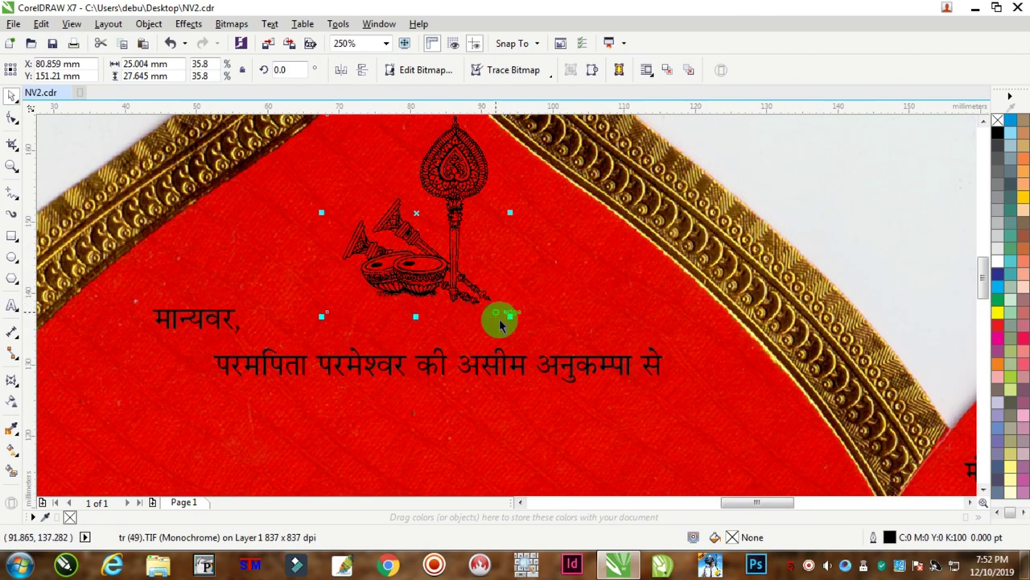
{"action": "left_click_drag", "start_coordinate": [508, 315], "coordinate": [499, 306]}
{"action": "left_click_drag", "start_coordinate": [440, 265], "coordinate": [400, 277]}
{"action": "scroll", "coordinate": [400, 278], "scroll_direction": "down", "scroll_amount": 2}
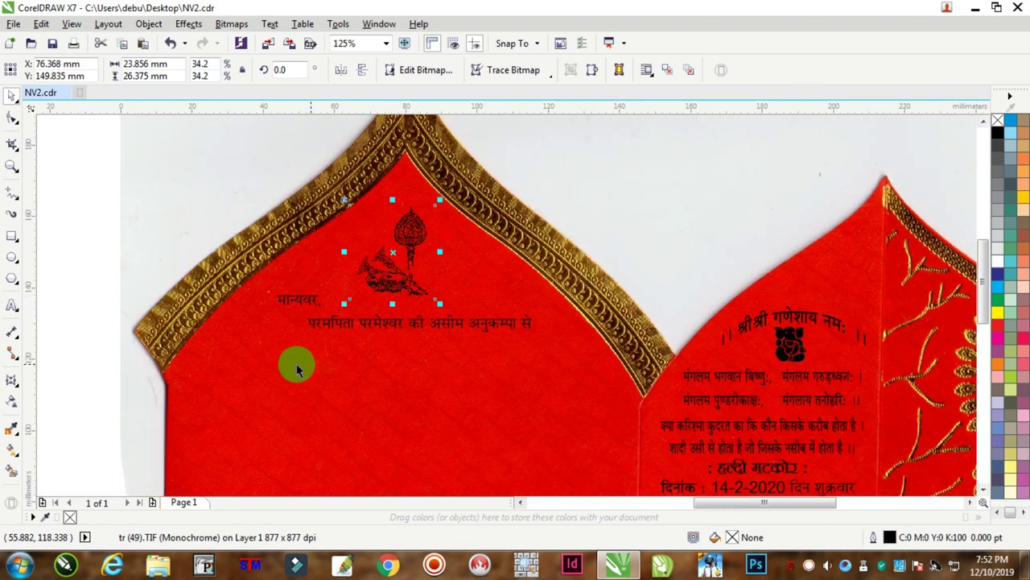
{"action": "left_click", "coordinate": [12, 305]}
Create a new left-aligned text object lower on the panel with the bride's side heading चुनरी पक्ष :.
{"action": "double_click", "coordinate": [300, 299]}
{"action": "key", "text": "ctrl+c"}
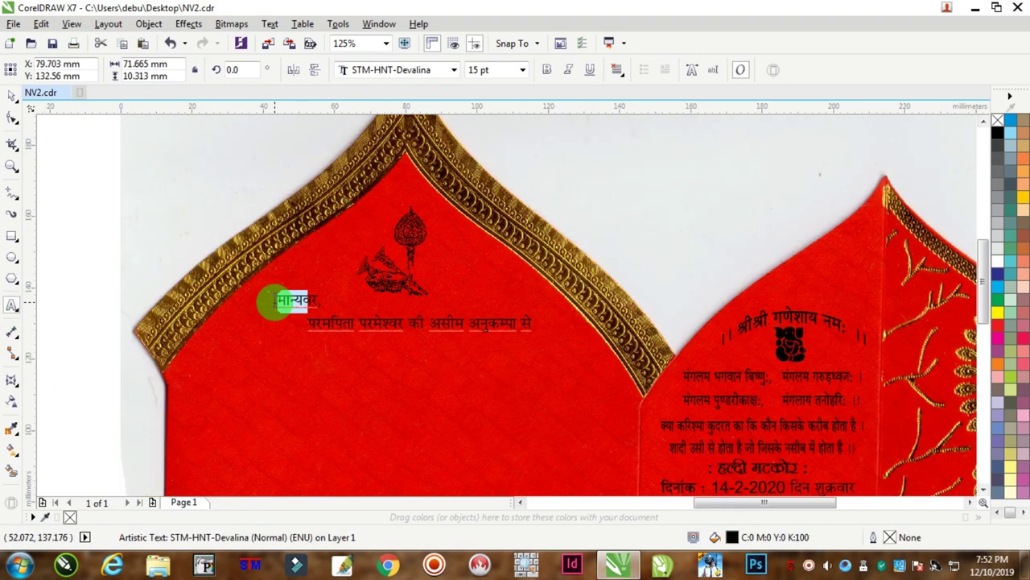
{"action": "left_click", "coordinate": [207, 392]}
{"action": "key", "text": "ctrl+v"}
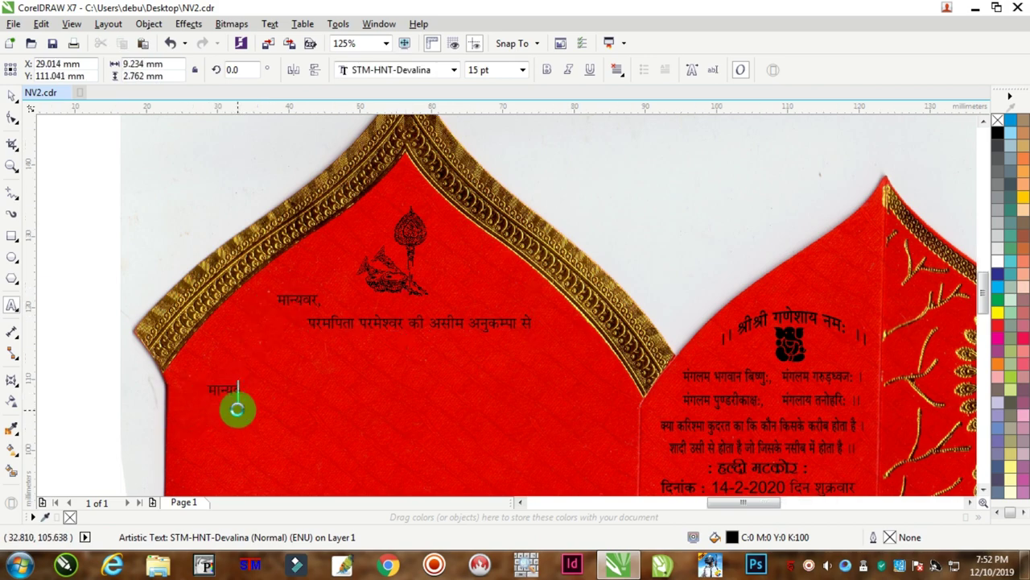
{"action": "scroll", "coordinate": [236, 410], "scroll_direction": "up", "scroll_amount": 2}
{"action": "key", "text": "ctrl+a"}
{"action": "left_click", "coordinate": [615, 74]}
{"action": "left_click", "coordinate": [643, 105]}
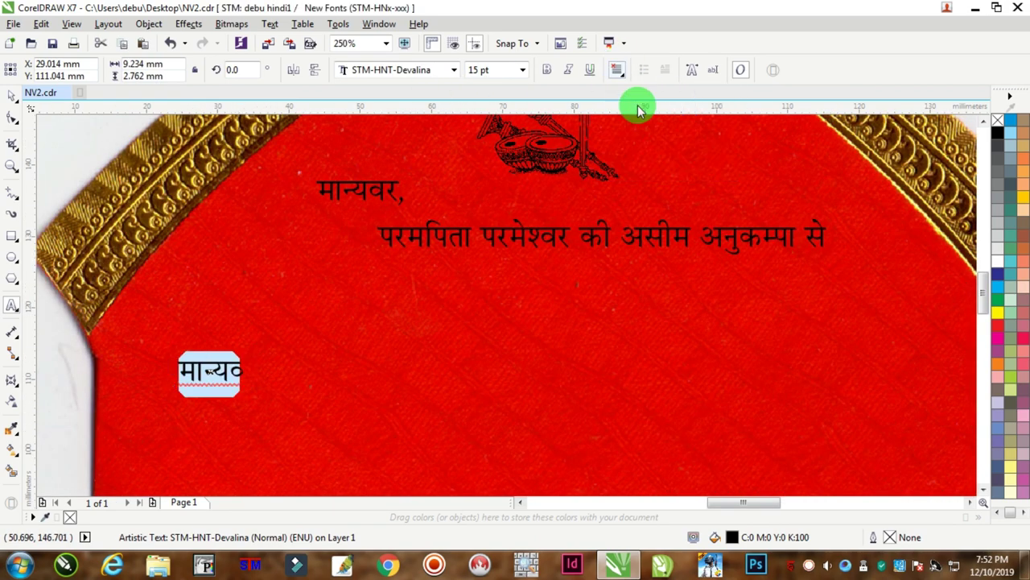
{"action": "double_click", "coordinate": [202, 367]}
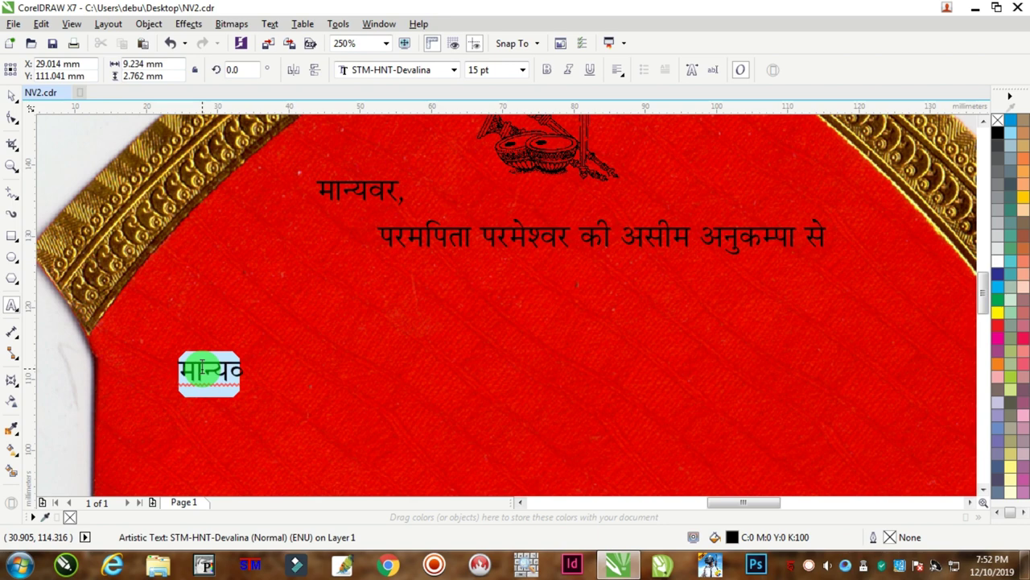
{"action": "type", "text": "तुमरी पक्ष"}
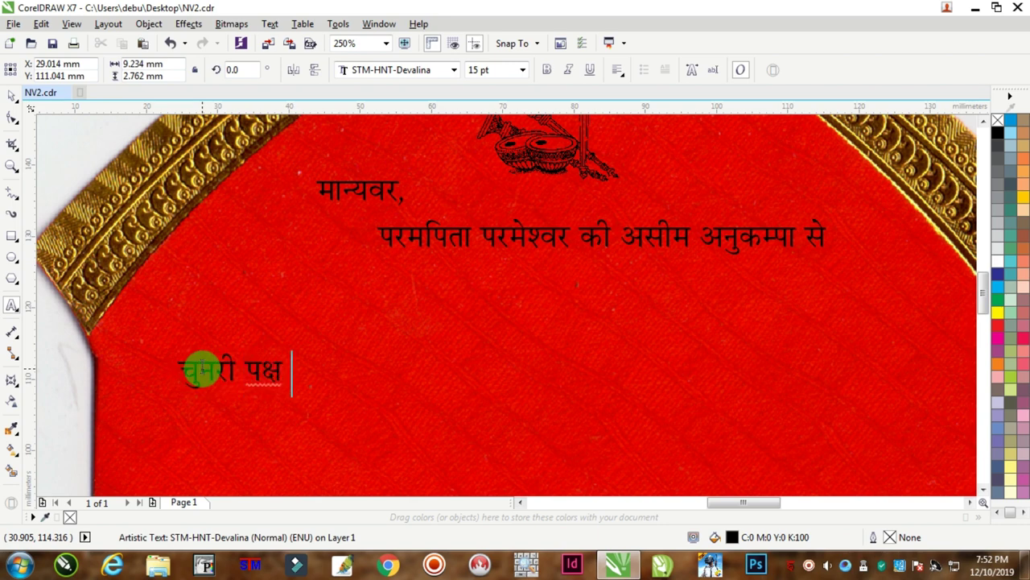
{"action": "type", "text": " :"}
Add the bride's name and her father's name, then her two-line postal address beneath.
{"action": "key", "text": "Return"}
{"action": "type", "text": "आयु"}
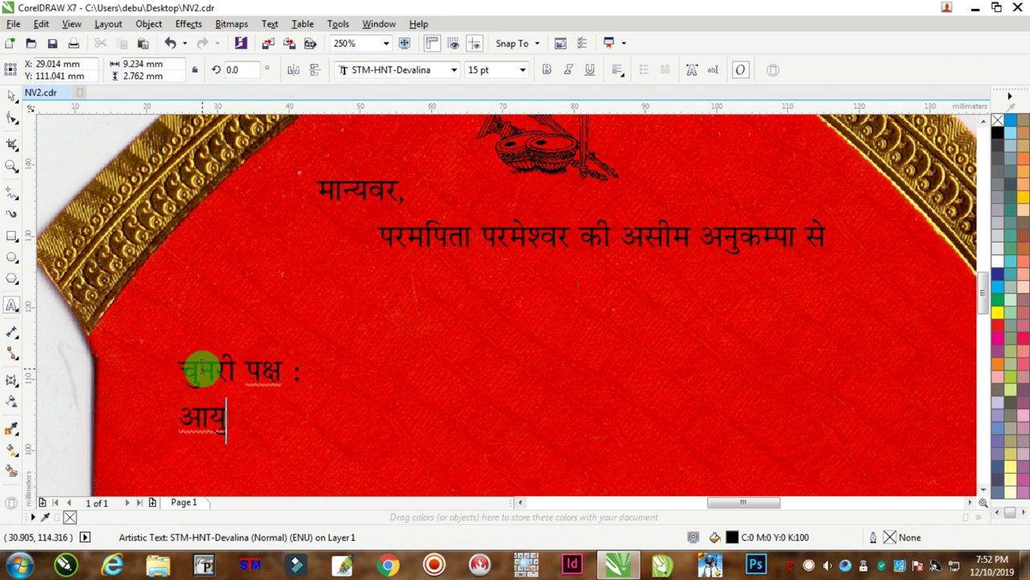
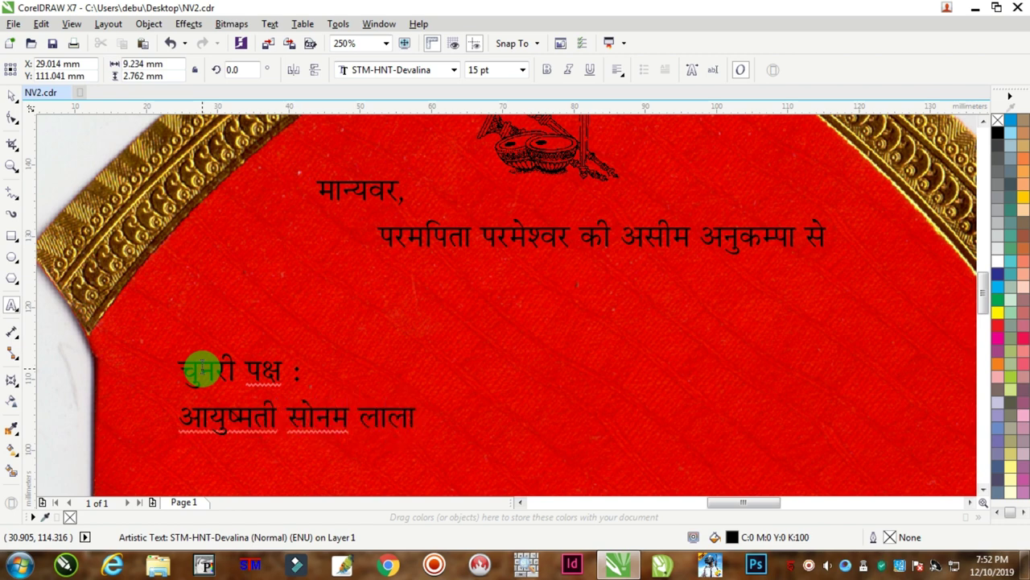
{"action": "type", "text": "सुपुत्री"}
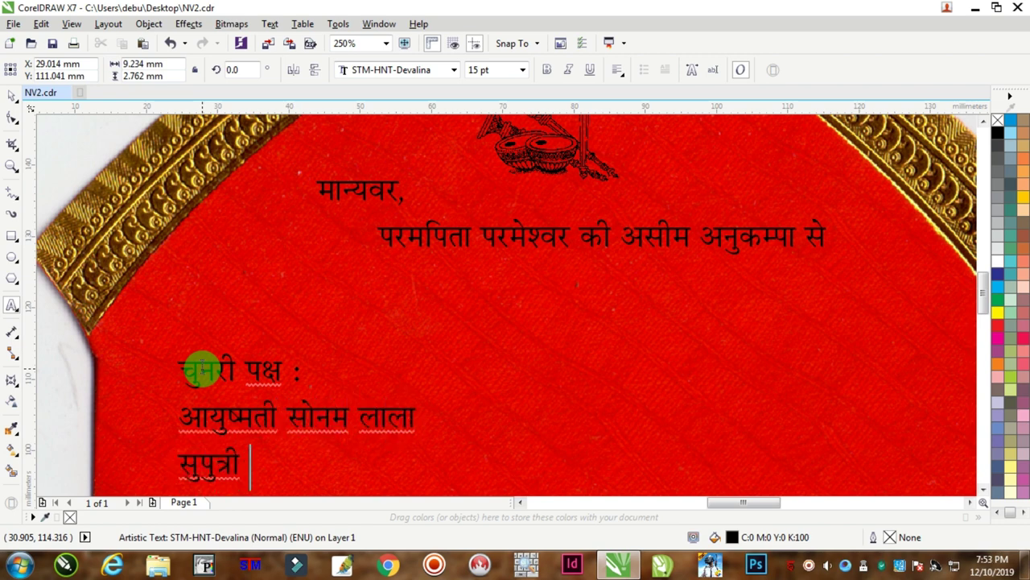
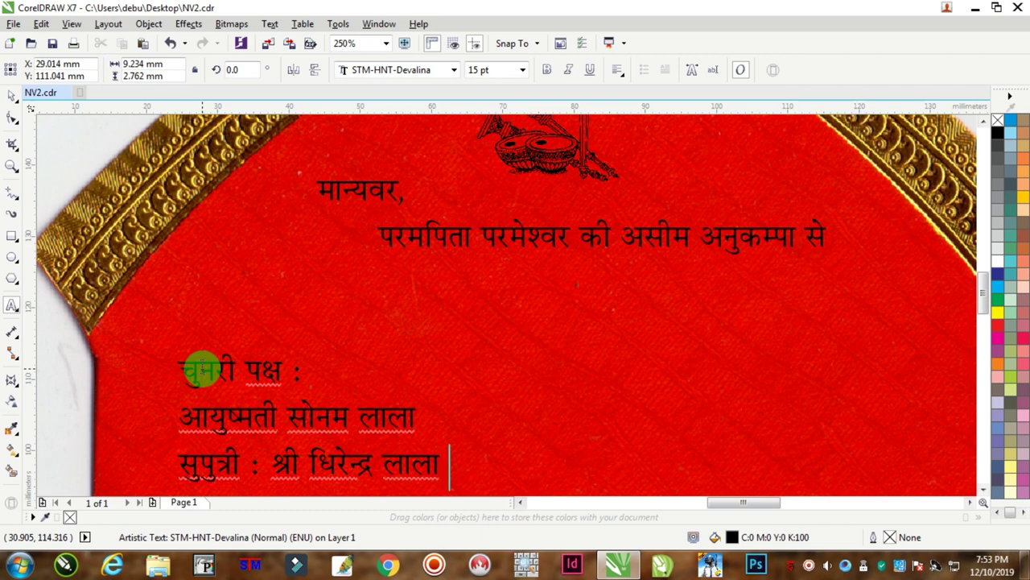
{"action": "key", "text": "Return"}
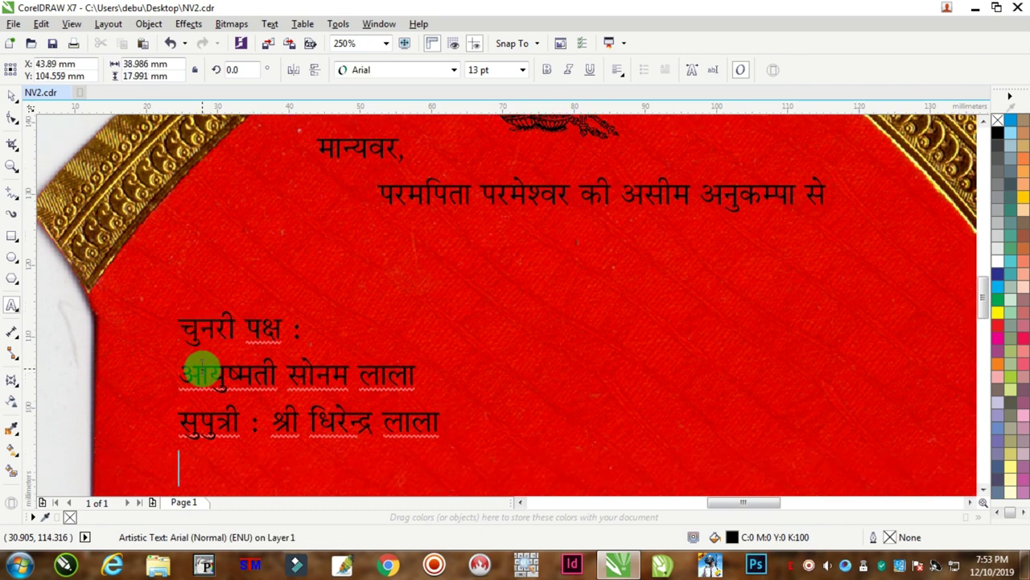
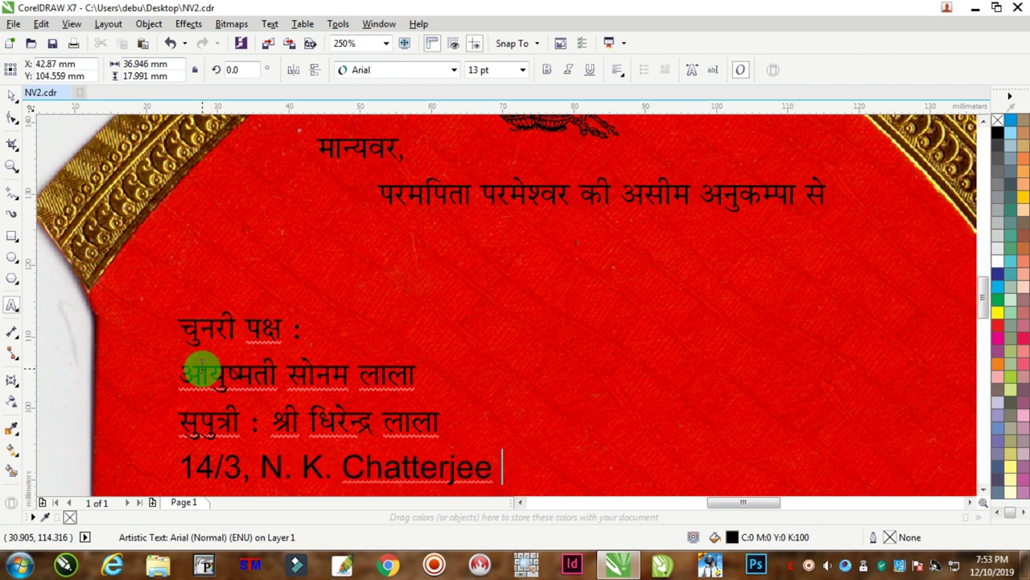
{"action": "key", "text": "Return"}
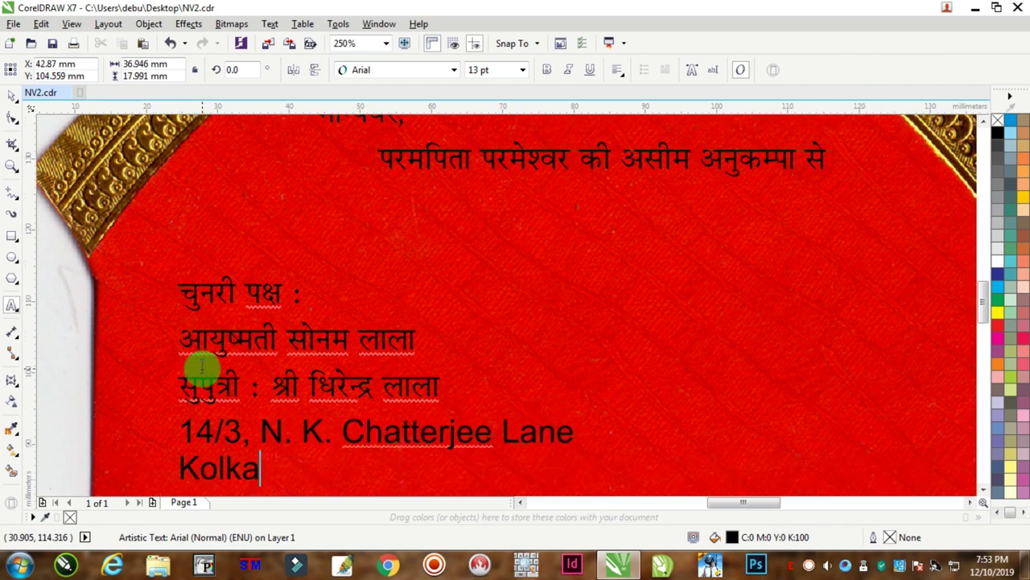
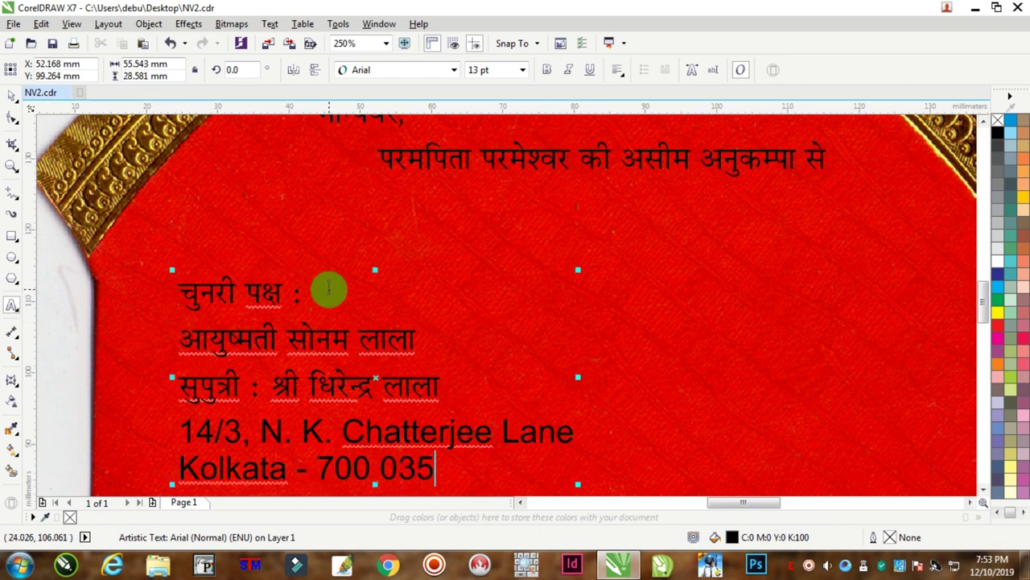
Make the bride's side heading line bold.
{"action": "left_click_drag", "start_coordinate": [305, 293], "coordinate": [208, 295]}
{"action": "left_click", "coordinate": [170, 289]}
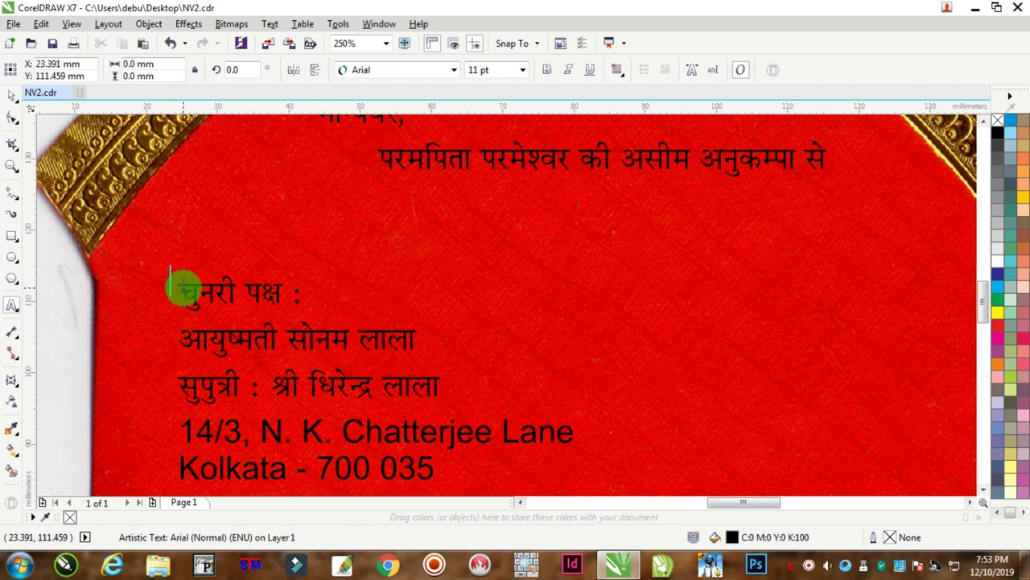
{"action": "left_click_drag", "start_coordinate": [301, 294], "coordinate": [177, 295]}
{"action": "left_click", "coordinate": [546, 72]}
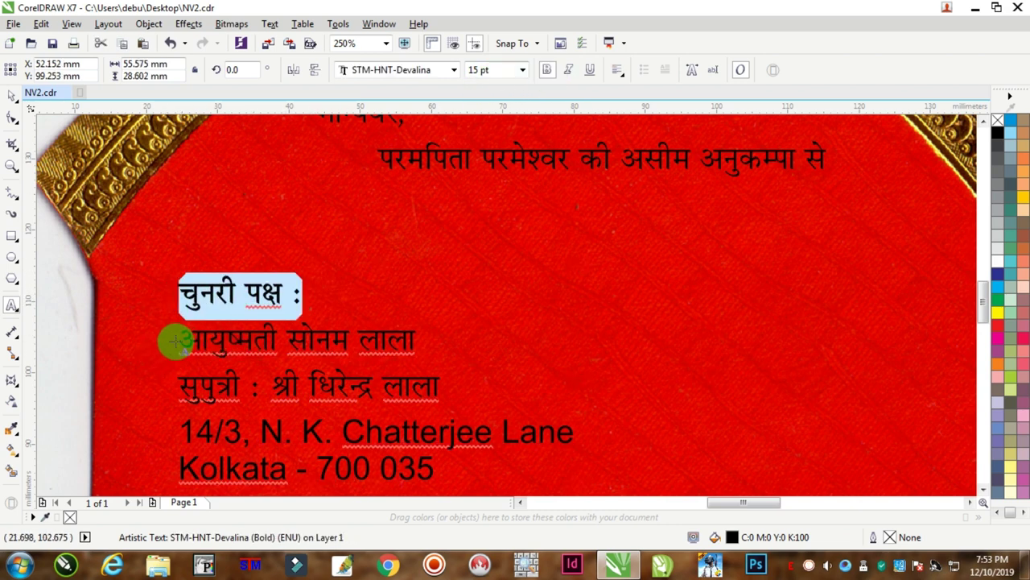
Set the bride's name line in bold STM-HNT-Giya at 20 pt.
{"action": "left_click_drag", "start_coordinate": [177, 339], "coordinate": [454, 337]}
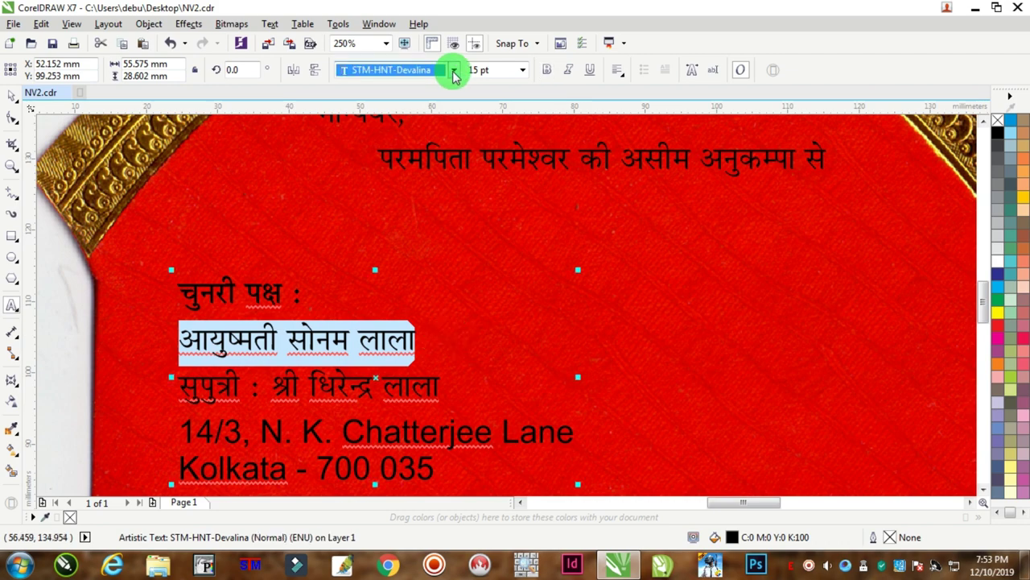
{"action": "left_click", "coordinate": [454, 70]}
{"action": "mouse_move", "coordinate": [397, 91]}
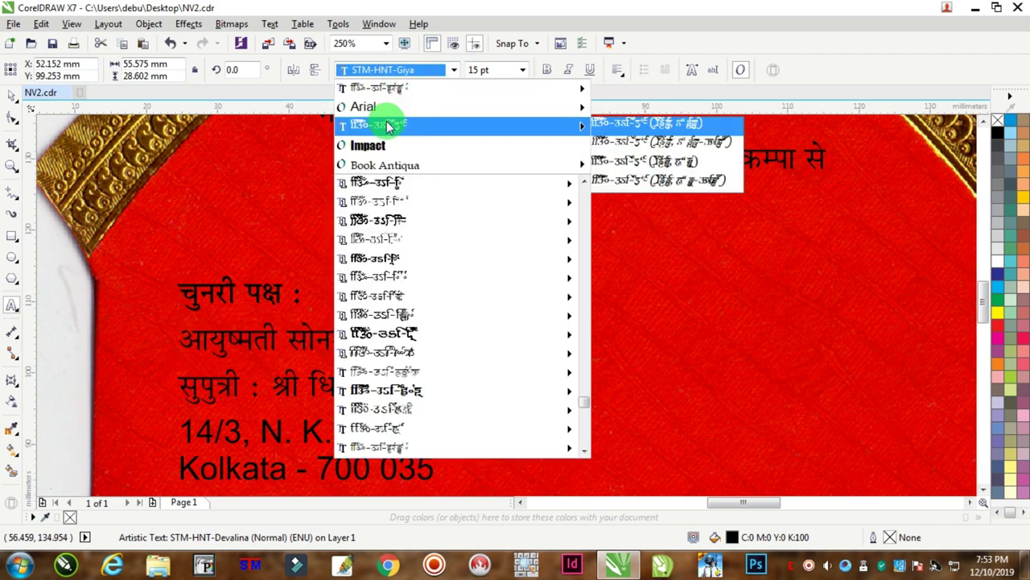
{"action": "left_click", "coordinate": [387, 125]}
{"action": "left_click", "coordinate": [543, 73]}
{"action": "left_click", "coordinate": [493, 70]}
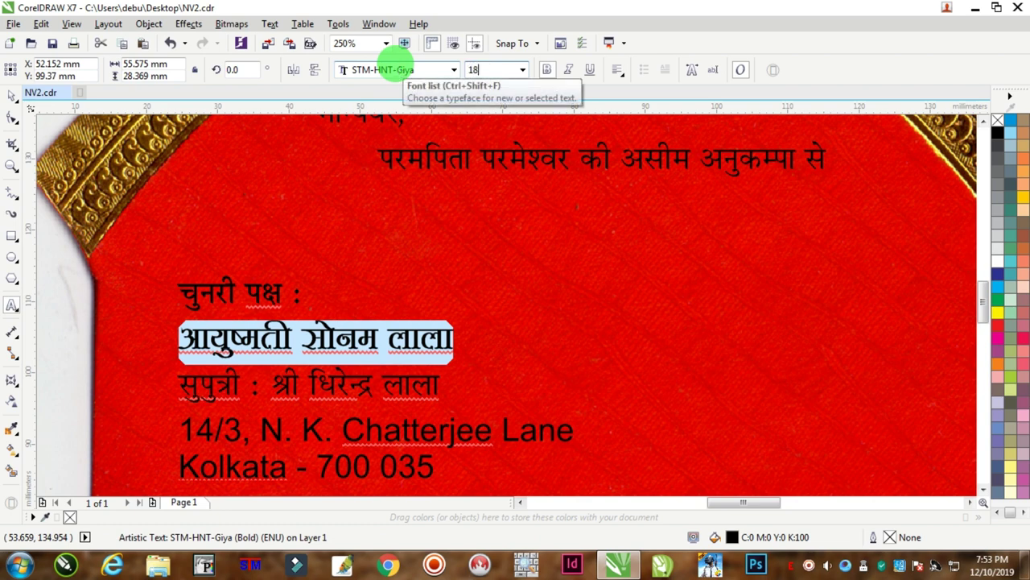
{"action": "type", "text": "18"}
{"action": "key", "text": "Return"}
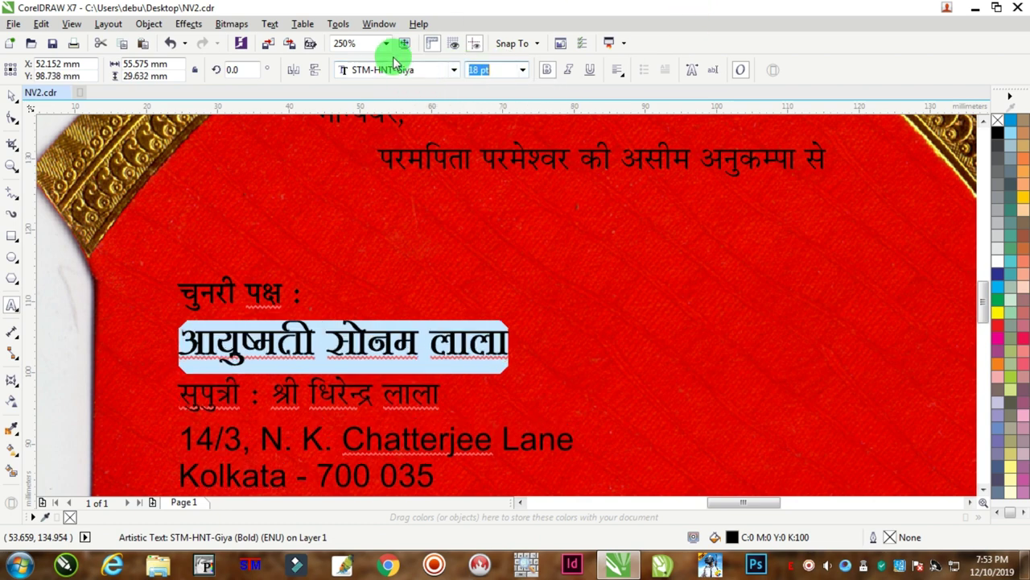
{"action": "type", "text": "20"}
{"action": "key", "text": "Return"}
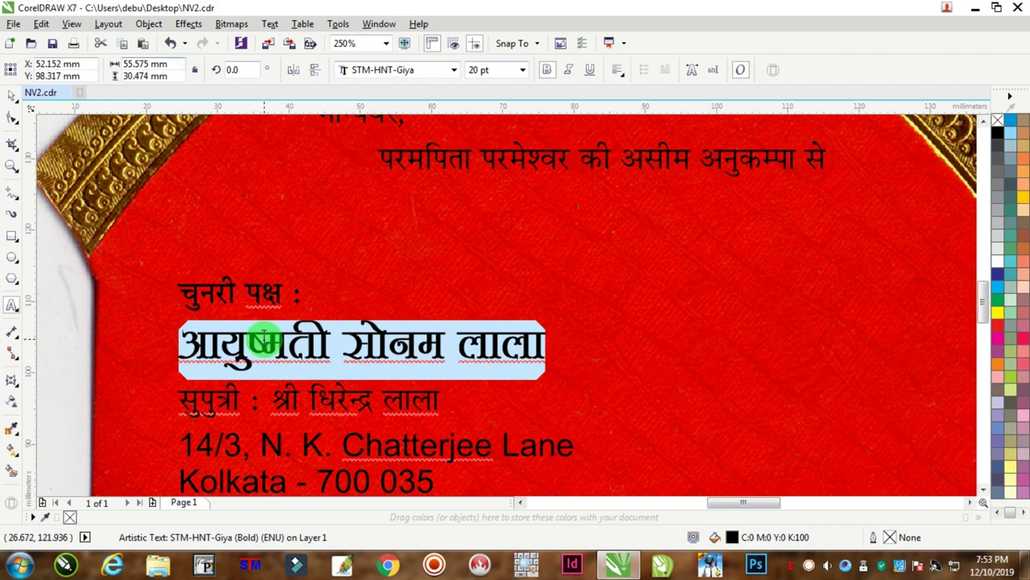
Tighten the line spacing of the bride's text block.
{"action": "scroll", "coordinate": [264, 339], "scroll_direction": "down", "scroll_amount": 2}
{"action": "scroll", "coordinate": [259, 417], "scroll_direction": "up", "scroll_amount": 2}
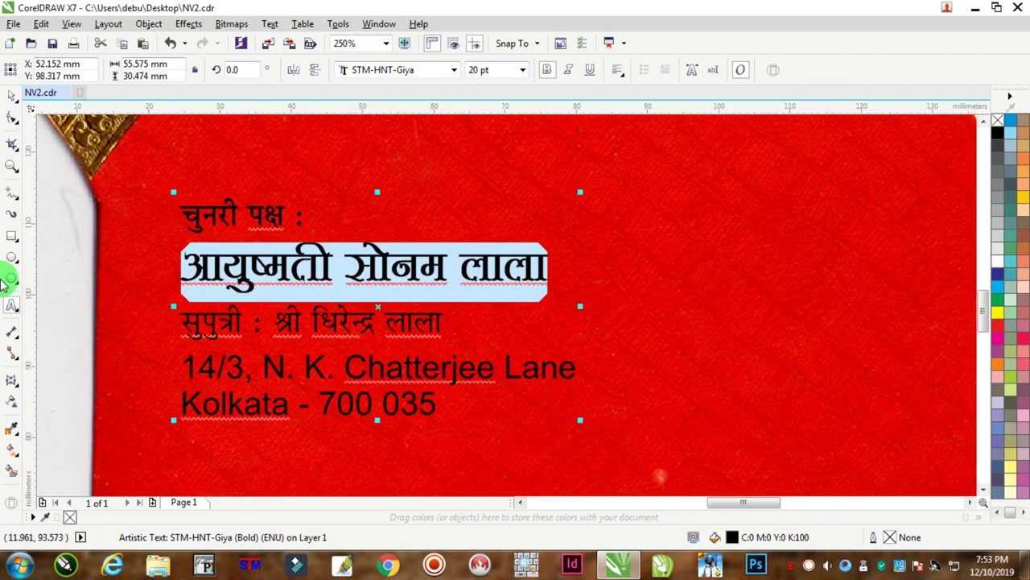
{"action": "left_click", "coordinate": [12, 117]}
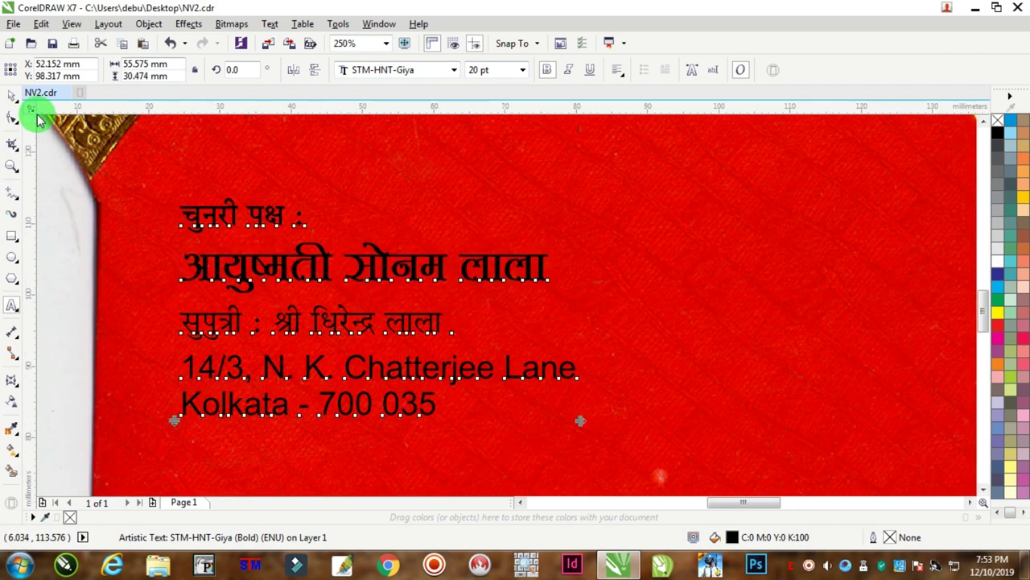
{"action": "left_click_drag", "start_coordinate": [174, 420], "coordinate": [174, 406]}
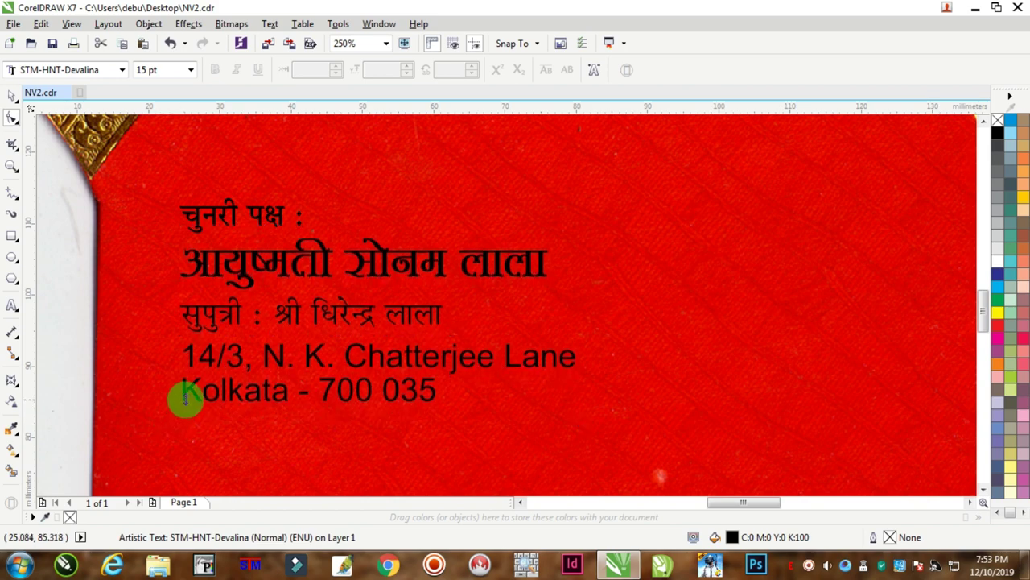
Nudge and slightly narrow the bride's text block, then place a copy of it to the right.
{"action": "left_click", "coordinate": [11, 96]}
{"action": "scroll", "coordinate": [479, 272], "scroll_direction": "down", "scroll_amount": 3}
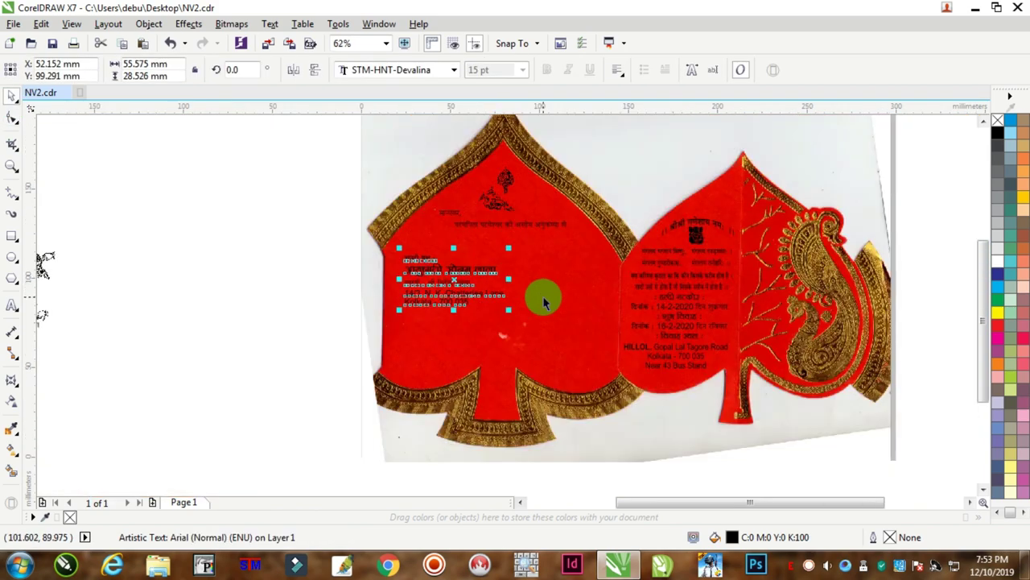
{"action": "scroll", "coordinate": [543, 295], "scroll_direction": "up", "scroll_amount": 1}
{"action": "mouse_move", "coordinate": [397, 245]}
{"action": "left_mouse_down"}
{"action": "mouse_move", "coordinate": [370, 233]}
{"action": "mouse_move", "coordinate": [384, 243]}
{"action": "left_mouse_up"}
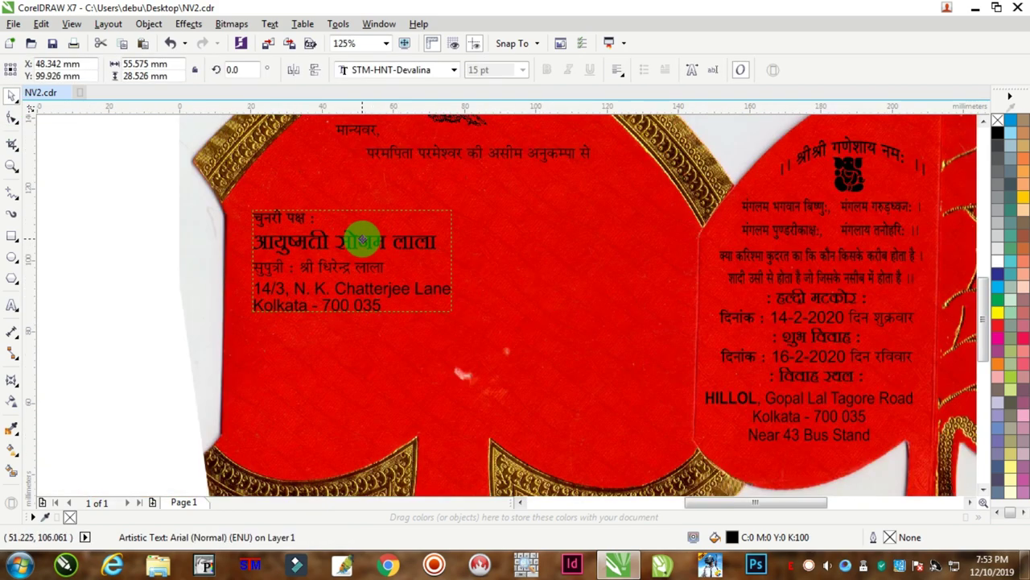
{"action": "left_click_drag", "start_coordinate": [455, 259], "coordinate": [437, 258]}
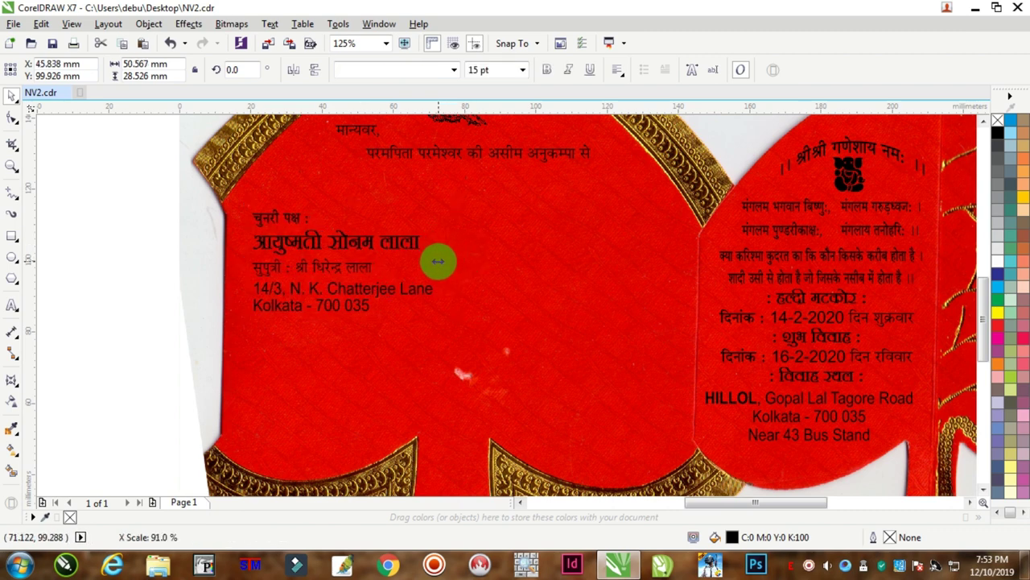
{"action": "left_click_drag", "start_coordinate": [318, 246], "coordinate": [555, 239]}
{"action": "scroll", "coordinate": [554, 239], "scroll_direction": "up", "scroll_amount": 2}
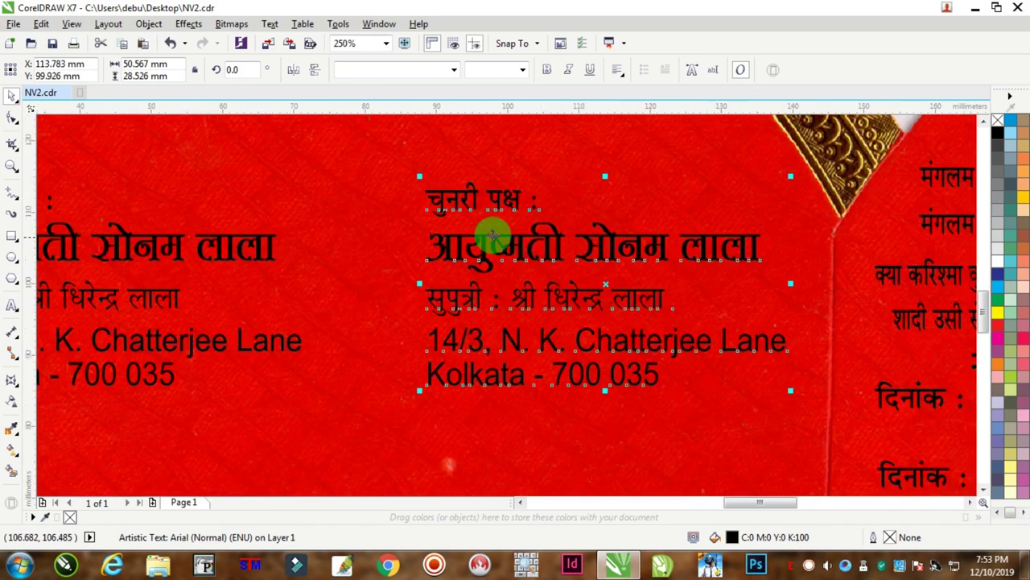
Change the copied heading from चुनरी to सेहरा, making it सेहरा पक्ष.
{"action": "left_click", "coordinate": [11, 306]}
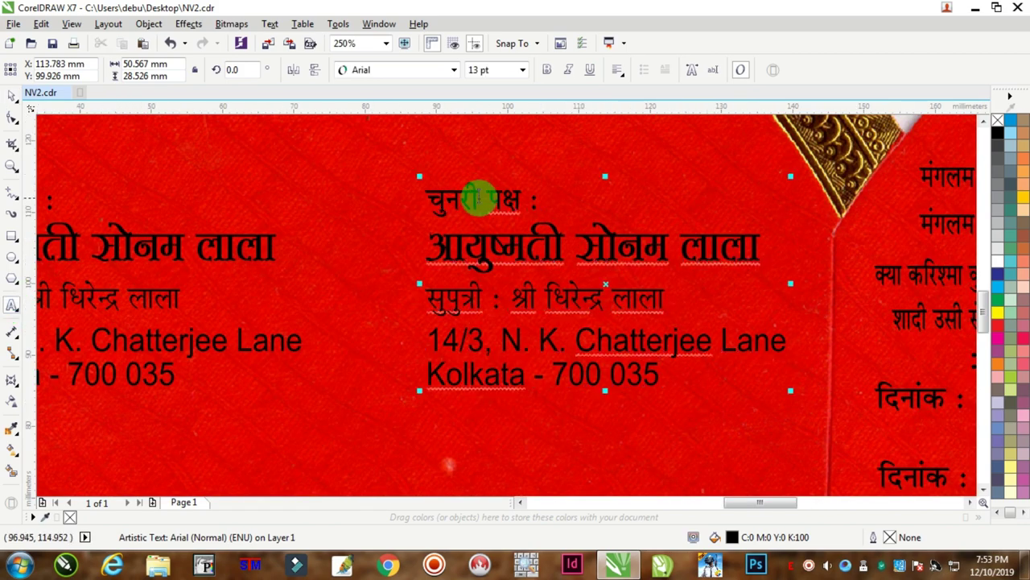
{"action": "left_click_drag", "start_coordinate": [476, 202], "coordinate": [387, 203]}
{"action": "type", "text": "ड्ड"}
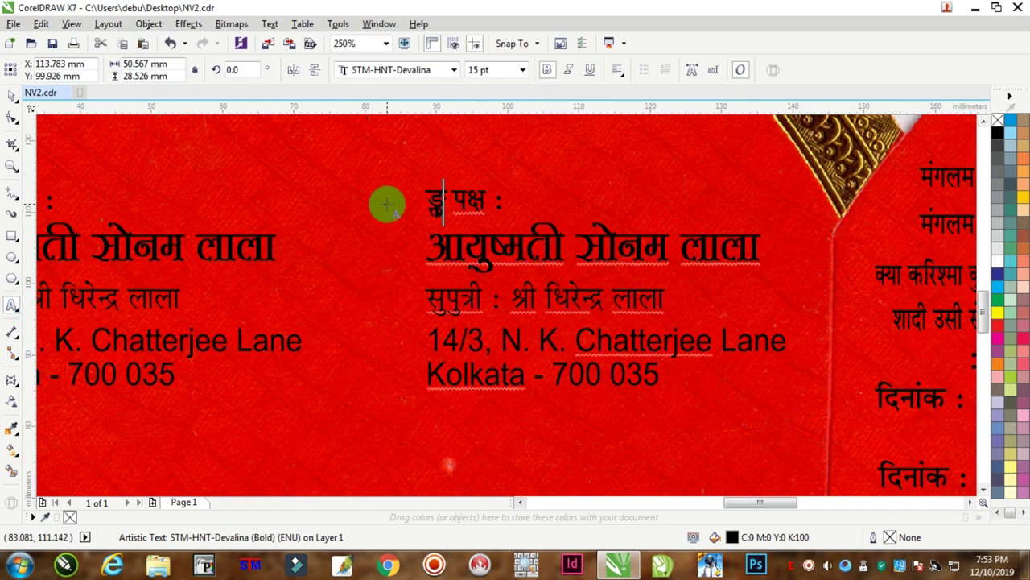
{"action": "key", "text": "BackSpace"}
{"action": "key", "text": "BackSpace"}
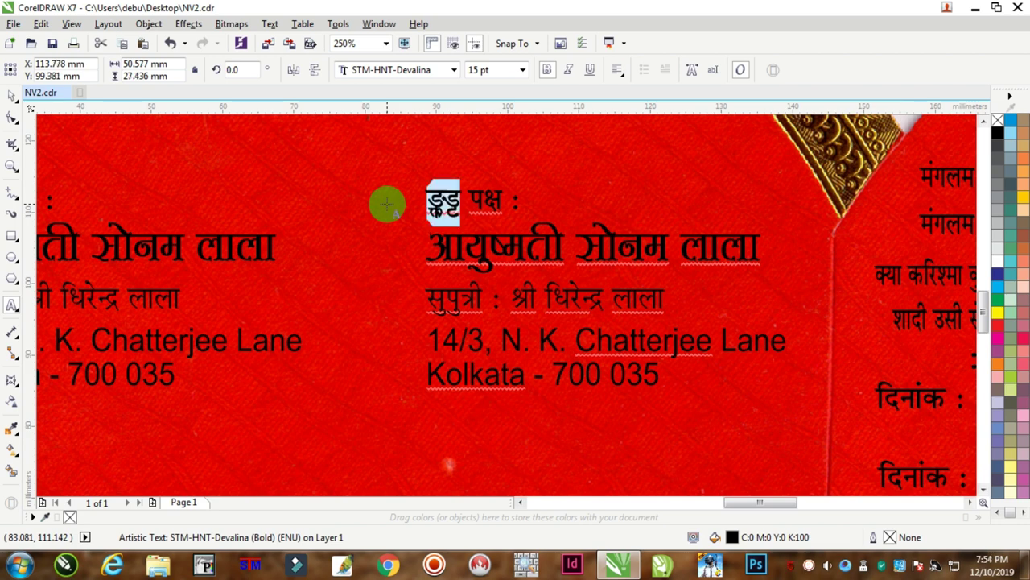
{"action": "type", "text": "सेहरा"}
Turn आयुष्मती into आयुष्मान and replace the name with the groom's full name.
{"action": "key", "text": "Down"}
{"action": "key", "text": "End"}
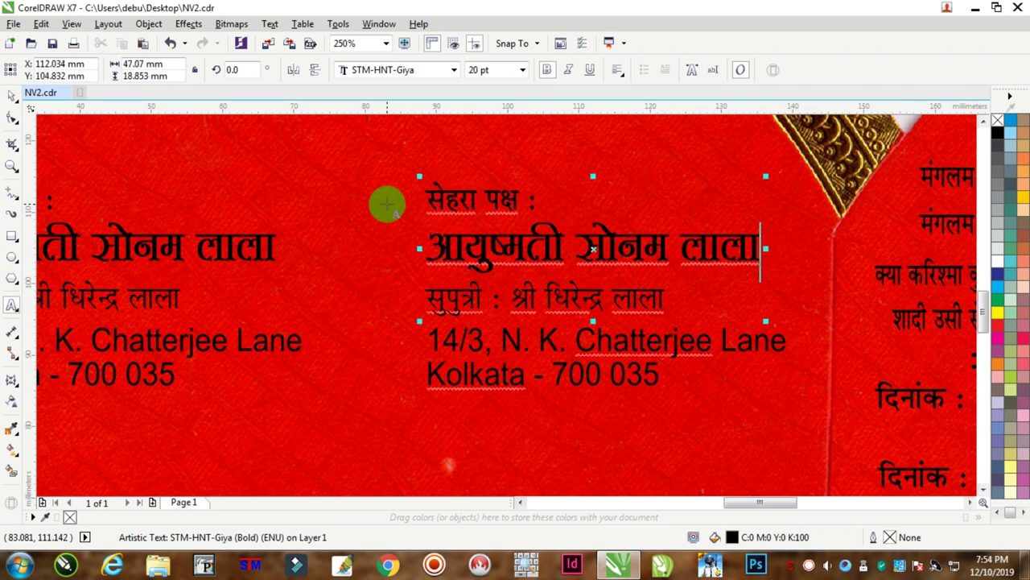
{"action": "key", "text": "BackSpace"}
{"action": "key", "text": "BackSpace"}
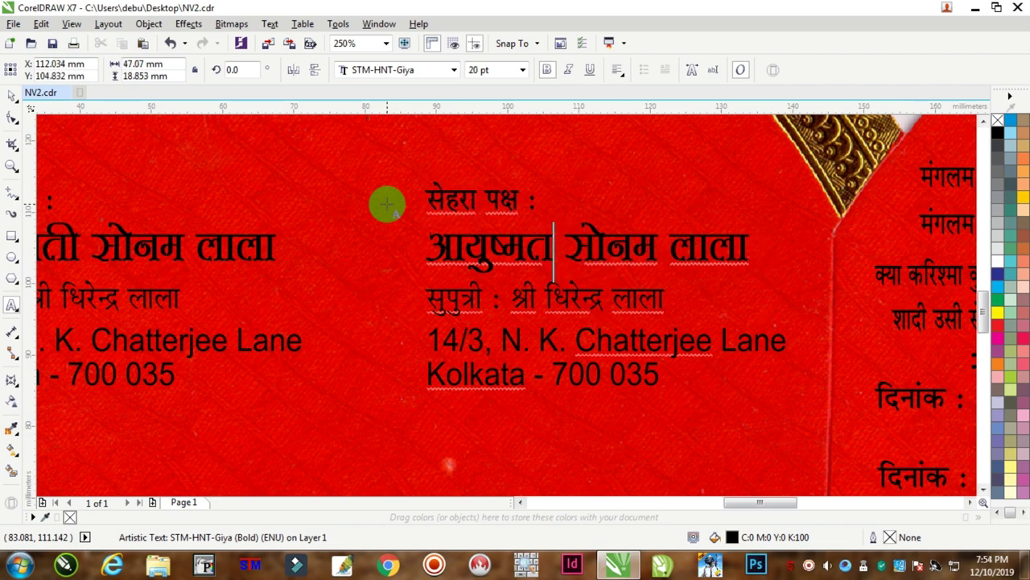
{"action": "type", "text": "ान"}
{"action": "key", "text": "End"}
{"action": "key", "text": "shift+Left"}
{"action": "key", "text": "shift+Left"}
{"action": "key", "text": "shift+Left"}
{"action": "key", "text": "shift+Left"}
{"action": "key", "text": "shift+Left"}
{"action": "key", "text": "shift+Left"}
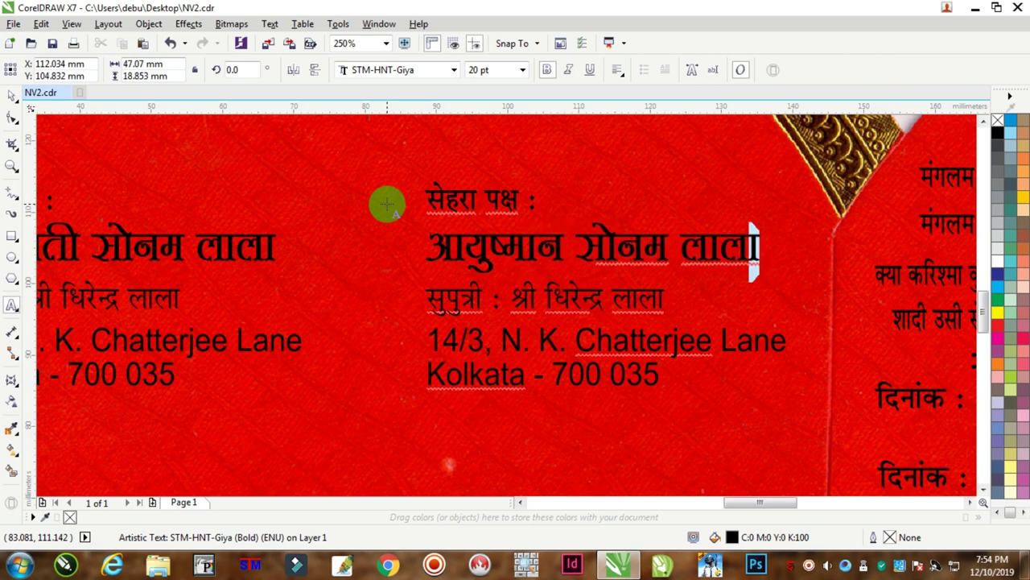
{"action": "key", "text": "shift+Left"}
{"action": "key", "text": "shift+Left"}
{"action": "key", "text": "shift+Left"}
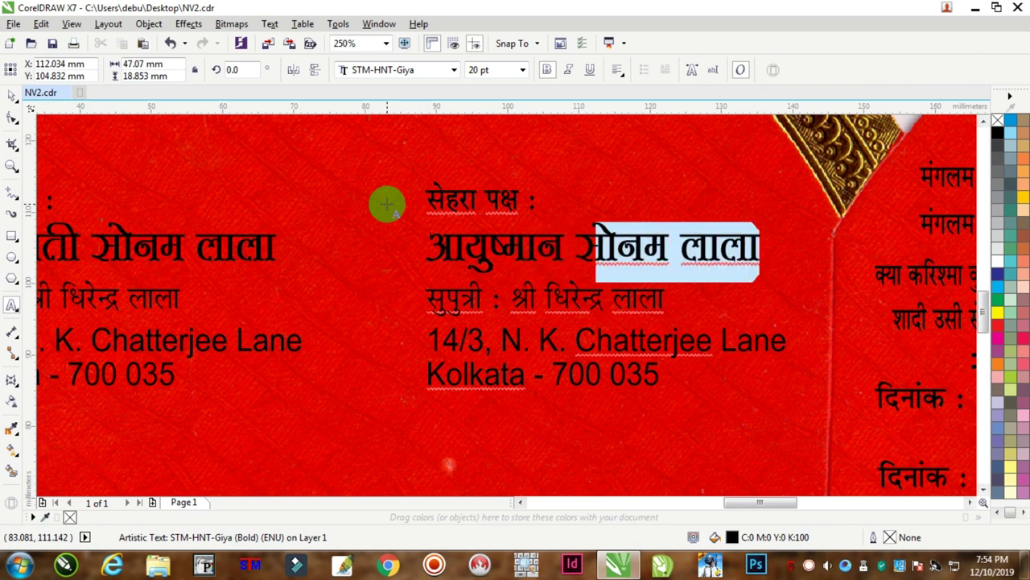
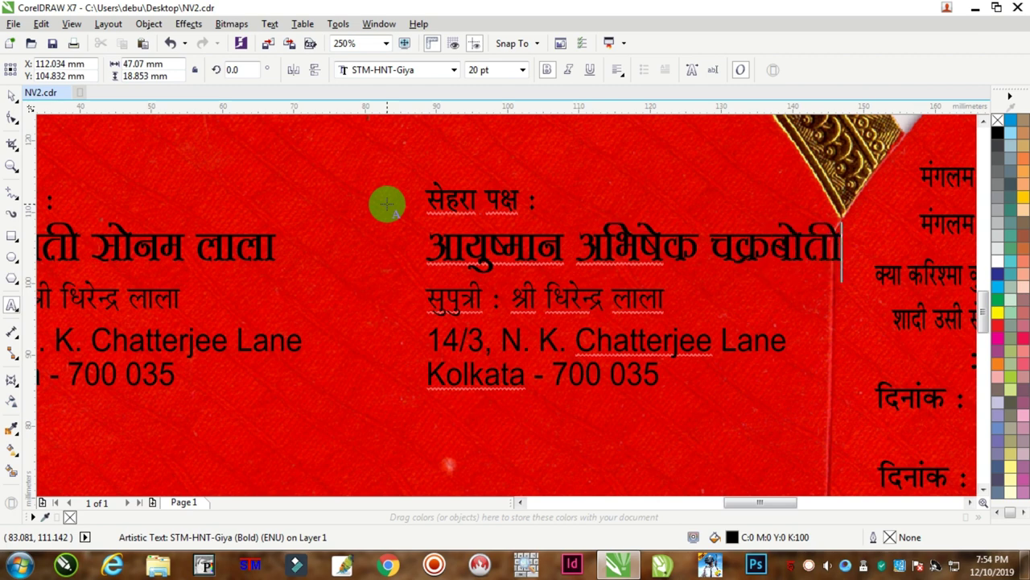
Change सुपुत्री to सुपुत्र and replace the father's name with the groom's father's name.
{"action": "key", "text": "Down"}
{"action": "key", "text": "Left"}
{"action": "key", "text": "Left"}
{"action": "key", "text": "Left"}
{"action": "key", "text": "Left"}
{"action": "key", "text": "Left"}
{"action": "key", "text": "Left"}
{"action": "key", "text": "Left"}
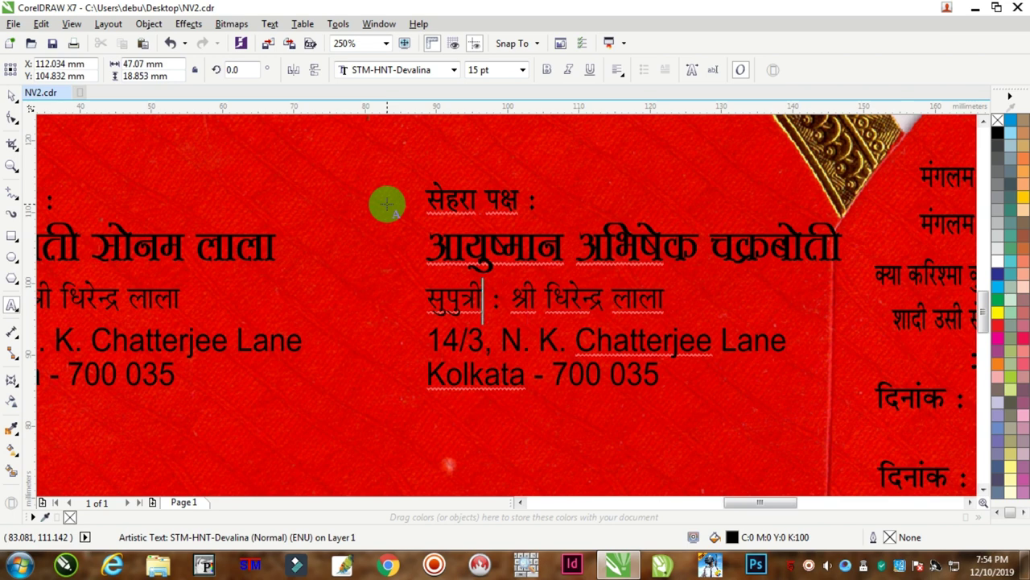
{"action": "key", "text": "BackSpace"}
{"action": "key", "text": "shift+Left"}
{"action": "key", "text": "shift+Left"}
{"action": "key", "text": "shift+Left"}
{"action": "key", "text": "shift+Left"}
{"action": "key", "text": "shift+Left"}
{"action": "key", "text": "shift+Left"}
{"action": "key", "text": "shift+Left"}
{"action": "key", "text": "shift+Left"}
{"action": "key", "text": "shift+Left"}
{"action": "key", "text": "shift+Left"}
{"action": "key", "text": "shift+Left"}
{"action": "key", "text": "shift+Left"}
{"action": "key", "text": "shift+Left"}
{"action": "key", "text": "shift+Left"}
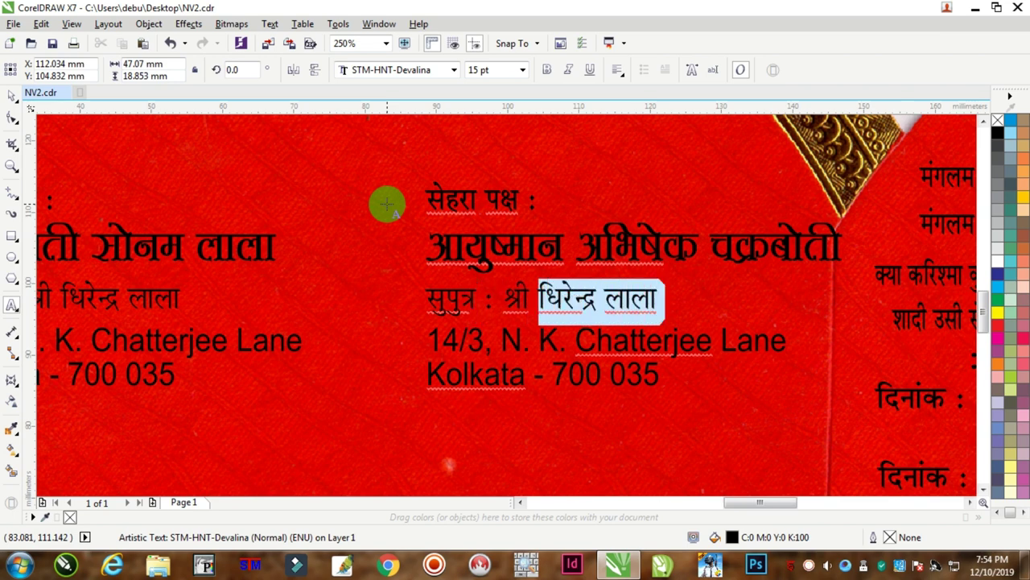
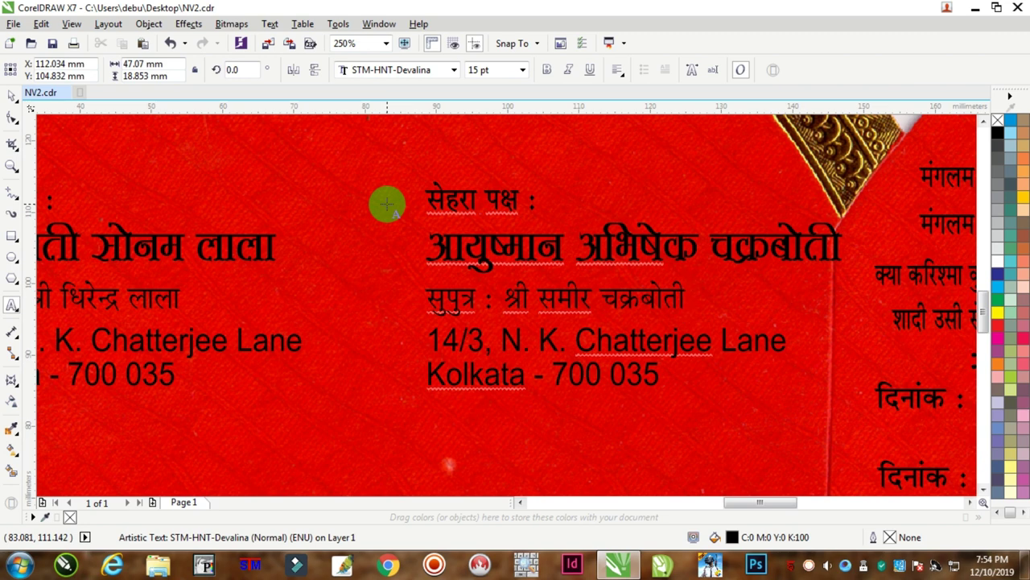
{"action": "key", "text": "Right"}
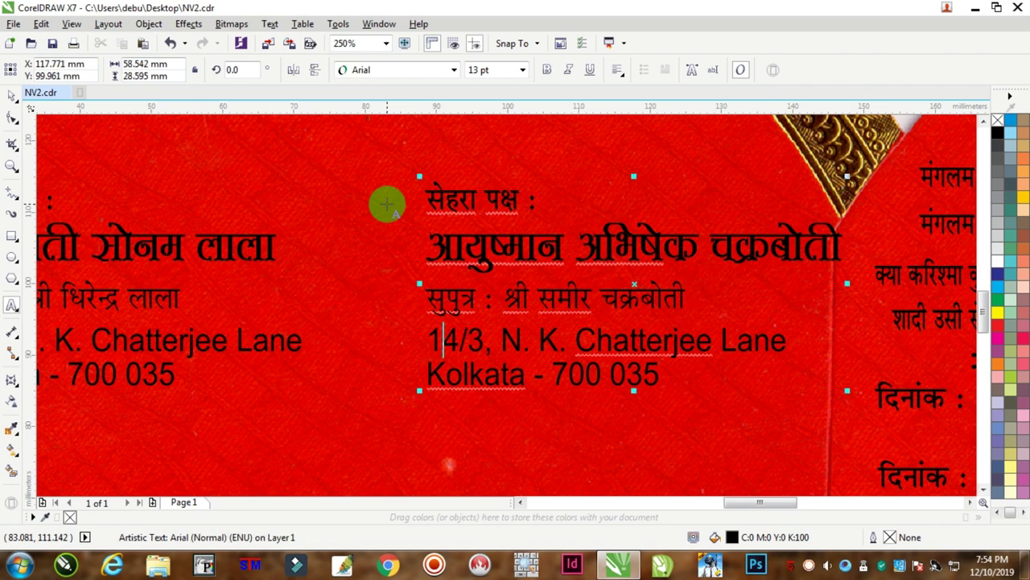
Select the groom block's old address through the end and type his new postal address lines.
{"action": "key", "text": "Right"}
{"action": "key", "text": "ctrl+shift+End"}
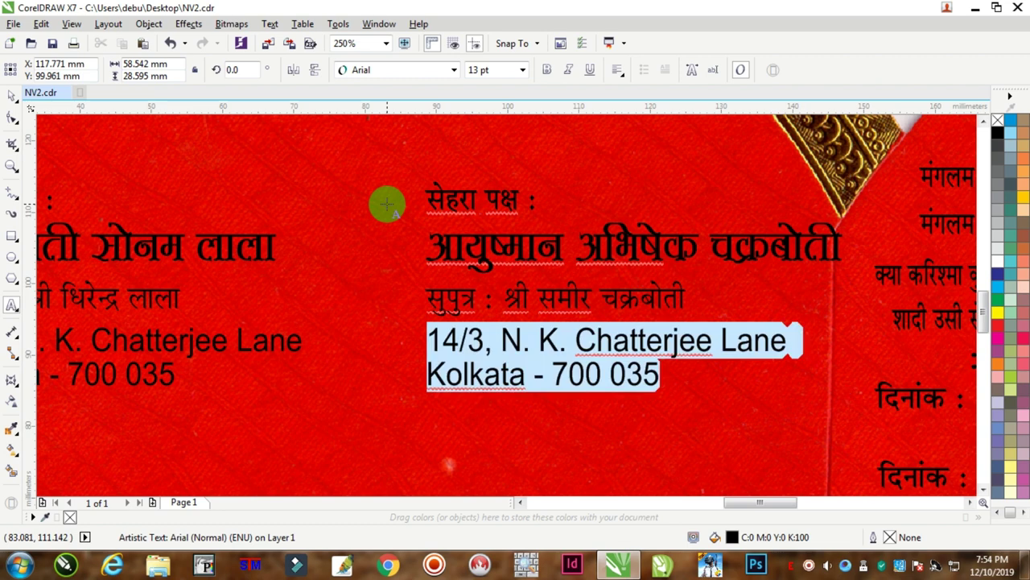
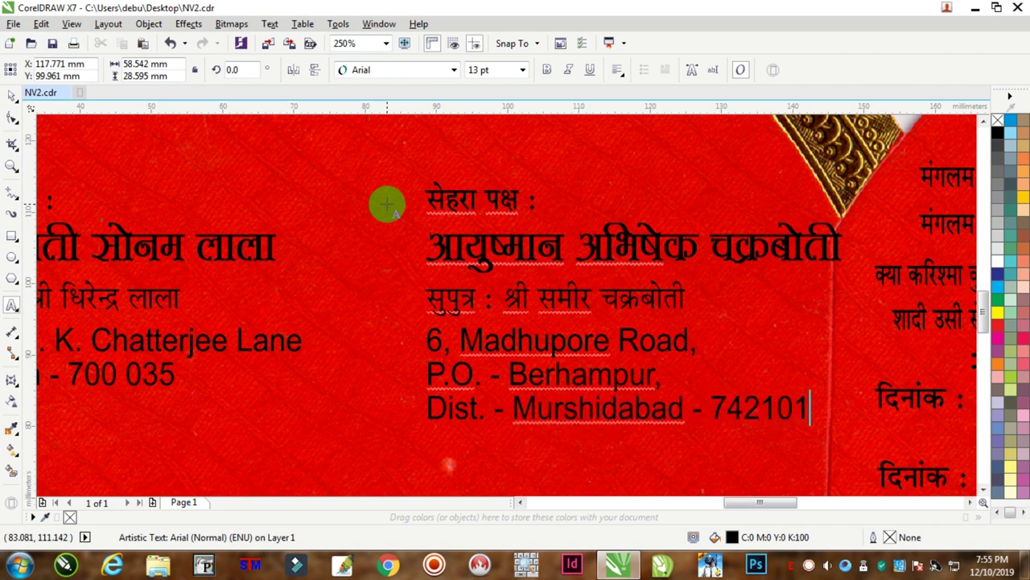
{"action": "scroll", "coordinate": [701, 329], "scroll_direction": "down", "scroll_amount": 2}
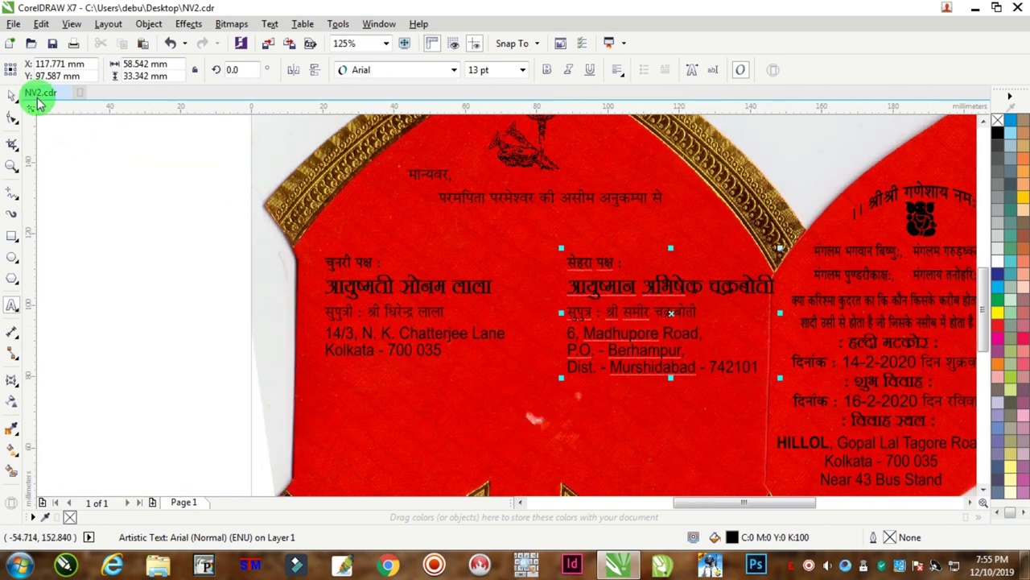
Narrow the groom's text block by dragging its side handles inward.
{"action": "left_click", "coordinate": [12, 95]}
{"action": "left_click_drag", "start_coordinate": [780, 312], "coordinate": [764, 308]}
{"action": "left_click_drag", "start_coordinate": [639, 287], "coordinate": [635, 278]}
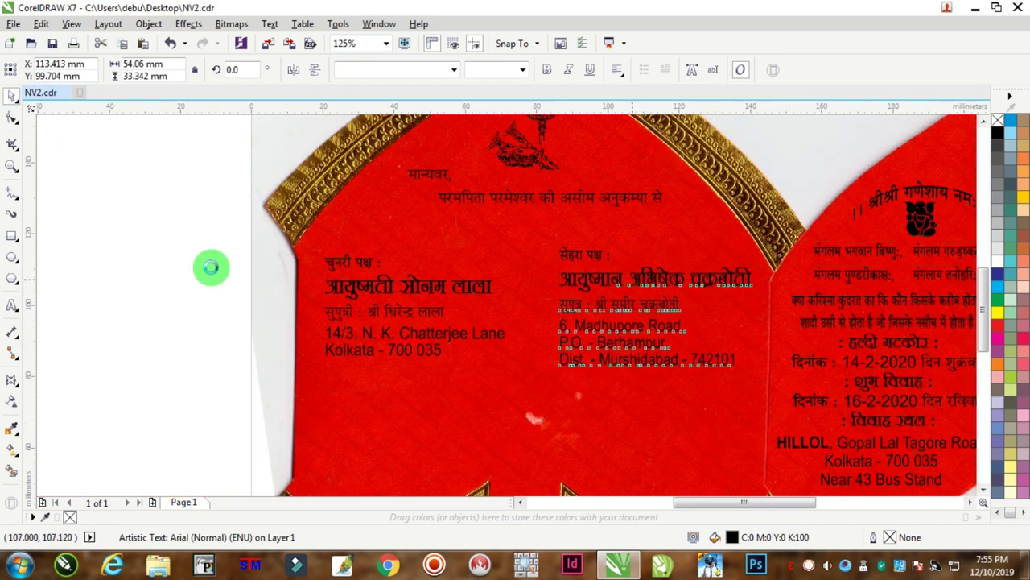
{"action": "left_click", "coordinate": [211, 267]}
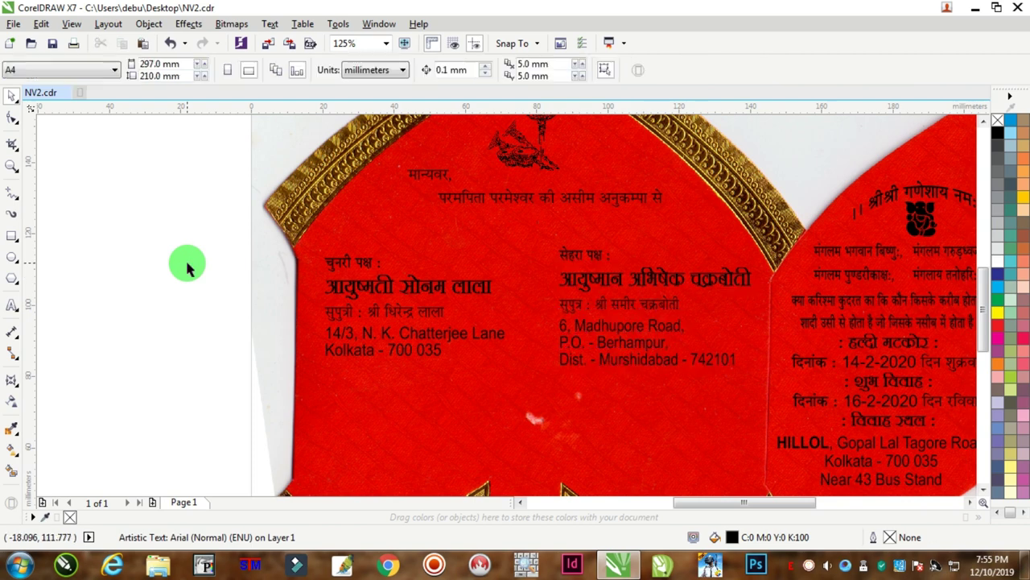
Select both families' text blocks and top-align them.
{"action": "left_click", "coordinate": [339, 264]}
{"action": "left_click", "coordinate": [585, 257], "text": "shift"}
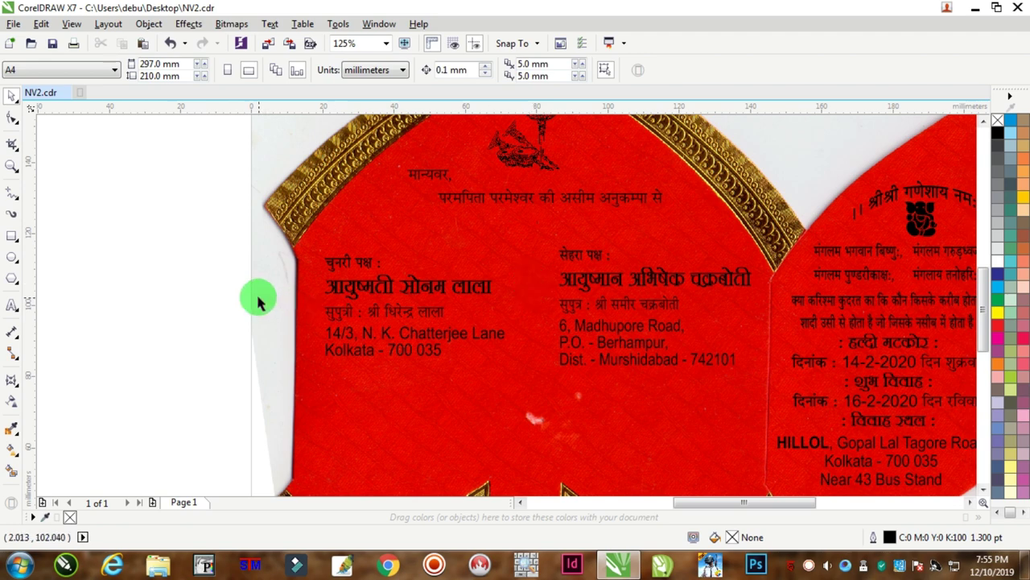
{"action": "left_click", "coordinate": [181, 275]}
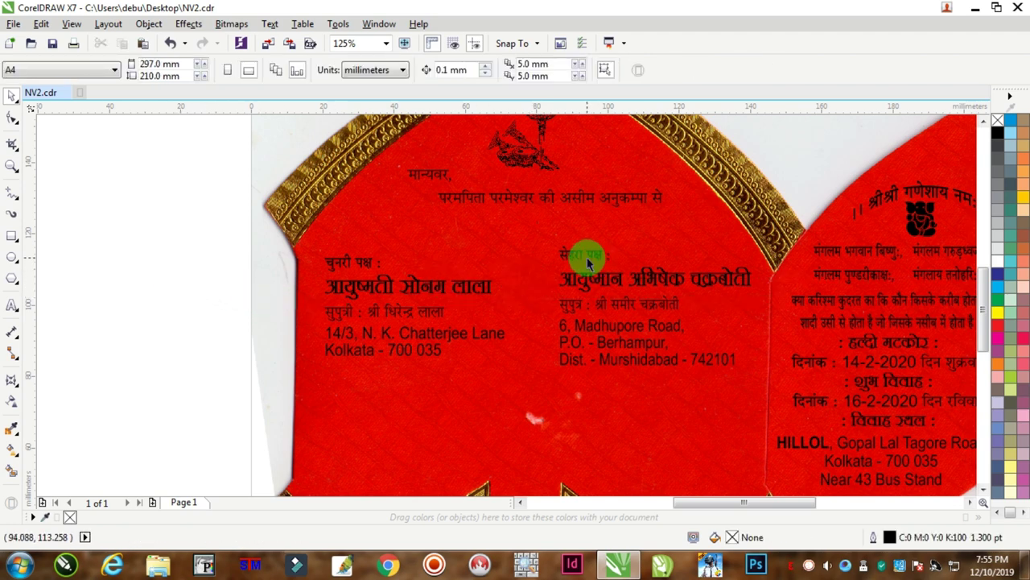
{"action": "left_click", "coordinate": [588, 262]}
{"action": "left_click_drag", "start_coordinate": [156, 232], "coordinate": [784, 387]}
{"action": "key", "text": "t"}
{"action": "left_click", "coordinate": [166, 345]}
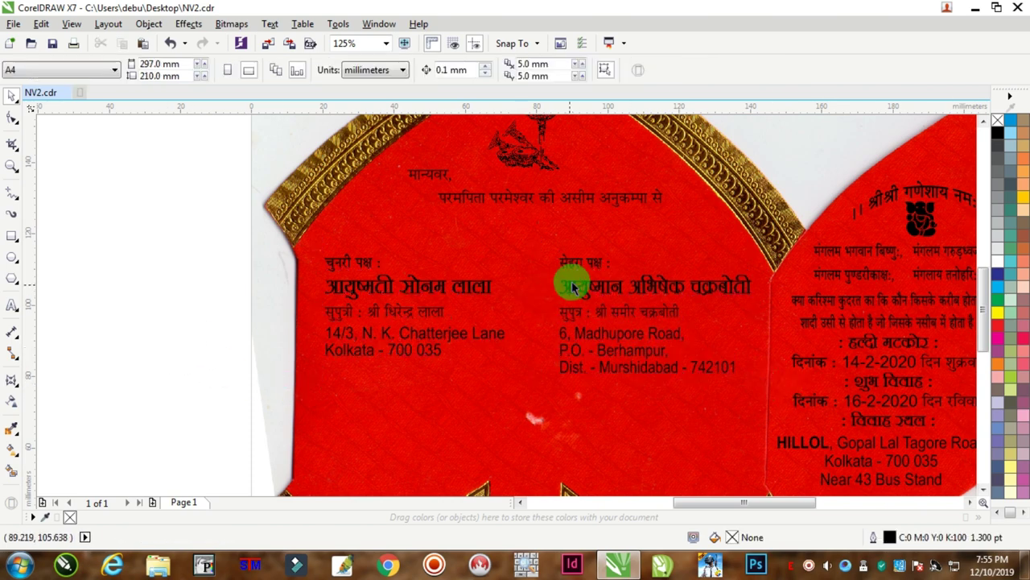
Squeeze the groom's and bride's text blocks each to about 95% width.
{"action": "left_click", "coordinate": [575, 266]}
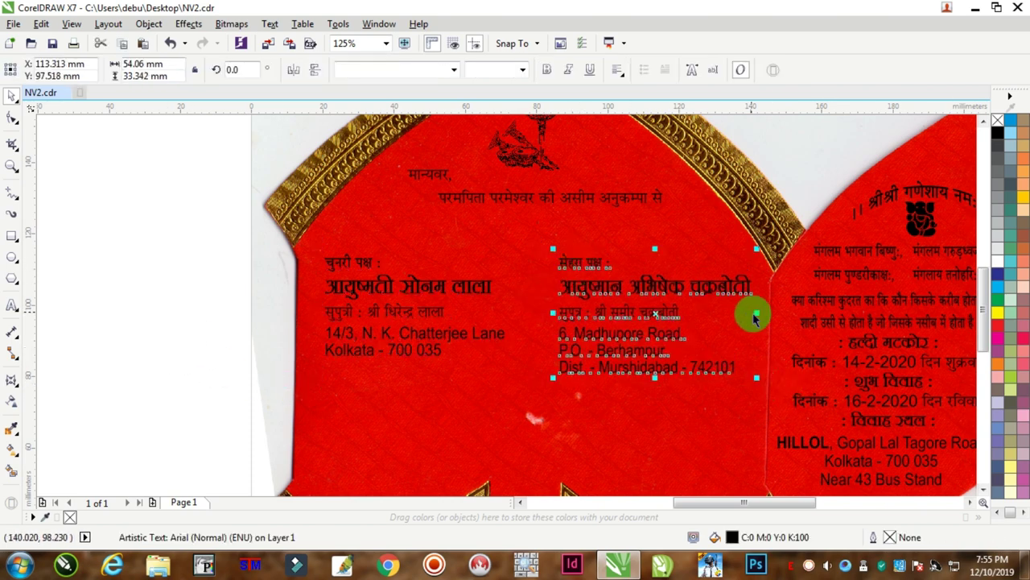
{"action": "left_click_drag", "start_coordinate": [759, 314], "coordinate": [748, 308]}
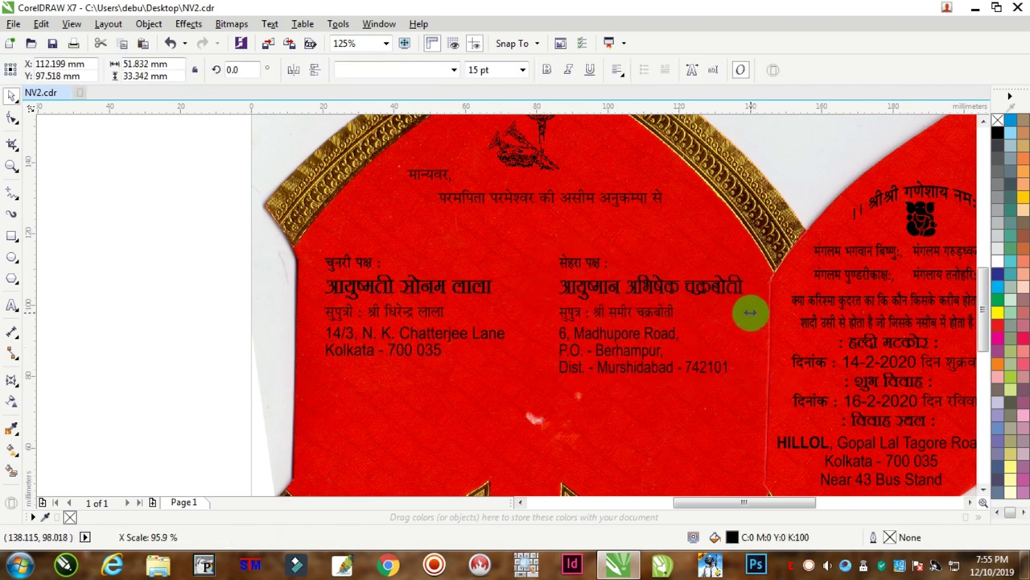
{"action": "left_click", "coordinate": [478, 296]}
{"action": "left_click_drag", "start_coordinate": [510, 304], "coordinate": [503, 305]}
Select lines of the bride's address text for editing.
{"action": "left_click", "coordinate": [11, 304]}
{"action": "left_click", "coordinate": [459, 337]}
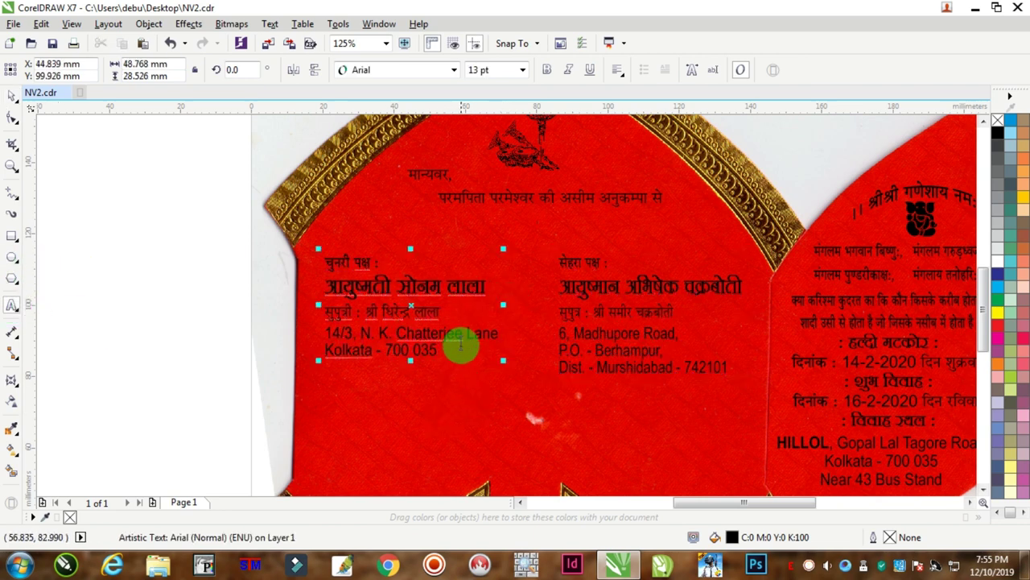
{"action": "left_click_drag", "start_coordinate": [395, 322], "coordinate": [459, 333]}
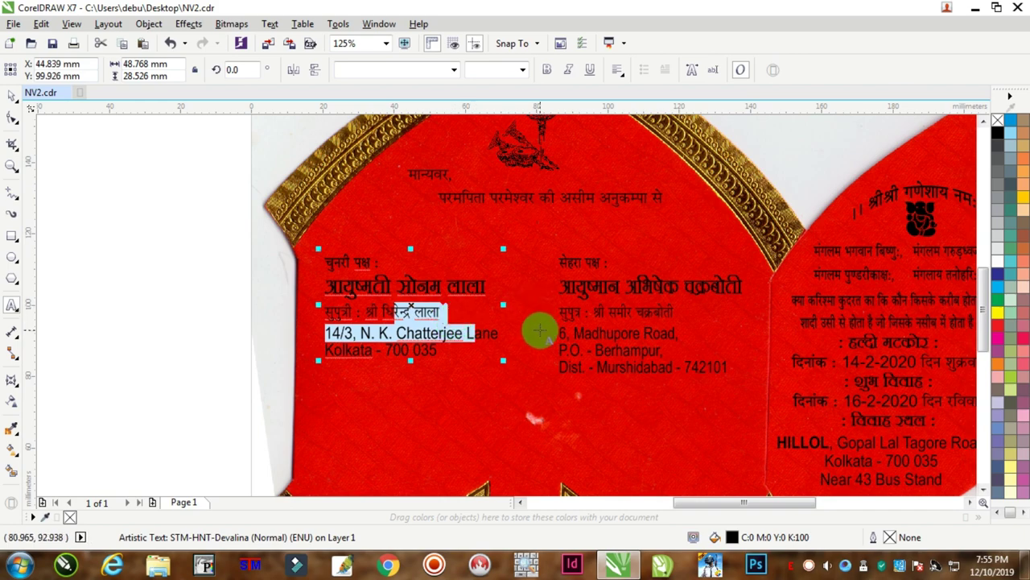
Start a new text object below the two family blocks for the के संग line.
{"action": "scroll", "coordinate": [547, 328], "scroll_direction": "up", "scroll_amount": 3}
{"action": "left_click", "coordinate": [593, 310]}
{"action": "left_click_drag", "start_coordinate": [708, 264], "coordinate": [602, 271]}
{"action": "key", "text": "ctrl+c"}
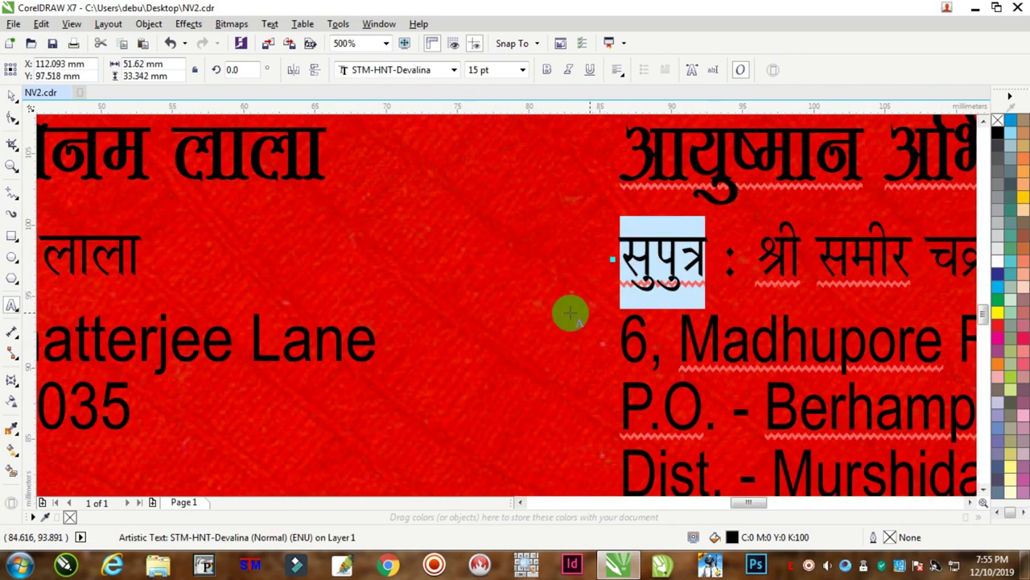
{"action": "scroll", "coordinate": [553, 311], "scroll_direction": "down", "scroll_amount": 2}
{"action": "left_click", "coordinate": [435, 403]}
{"action": "key", "text": "ctrl+v"}
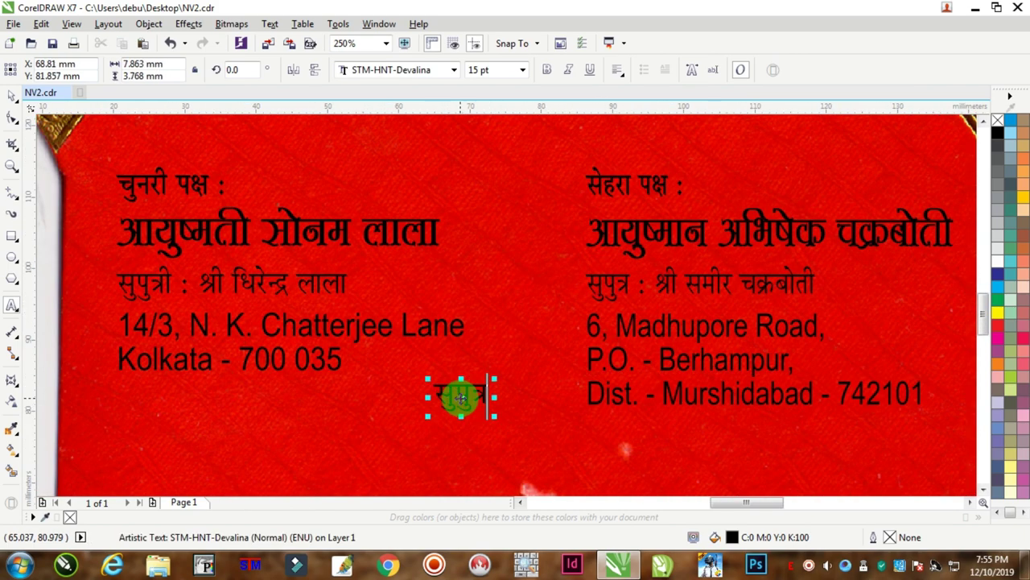
{"action": "key", "text": "ctrl+a"}
{"action": "key", "text": "BackSpace"}
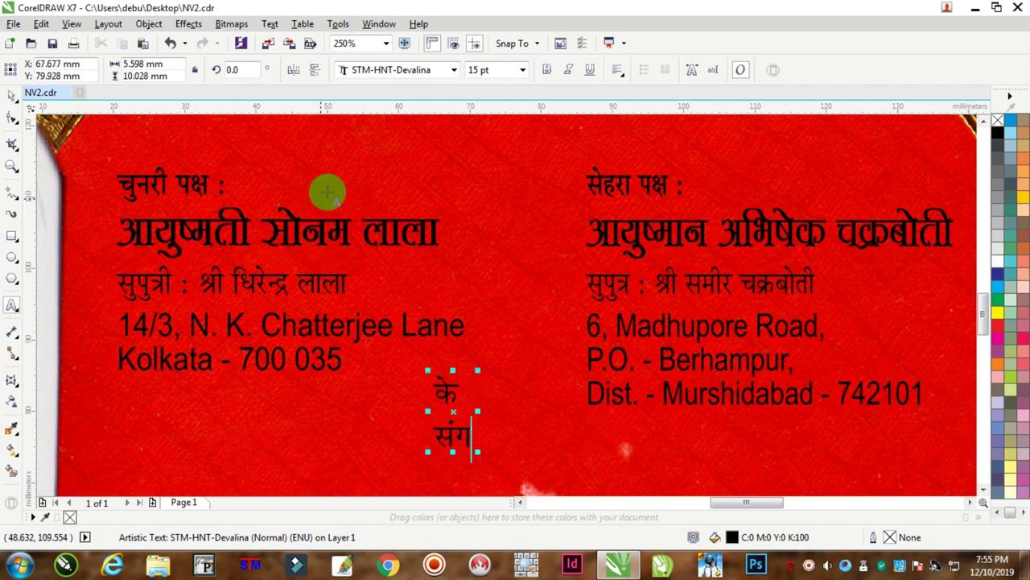
Centre the two-line के संग text and widen the spacing between its lines.
{"action": "key", "text": "ctrl+a"}
{"action": "left_click", "coordinate": [620, 70]}
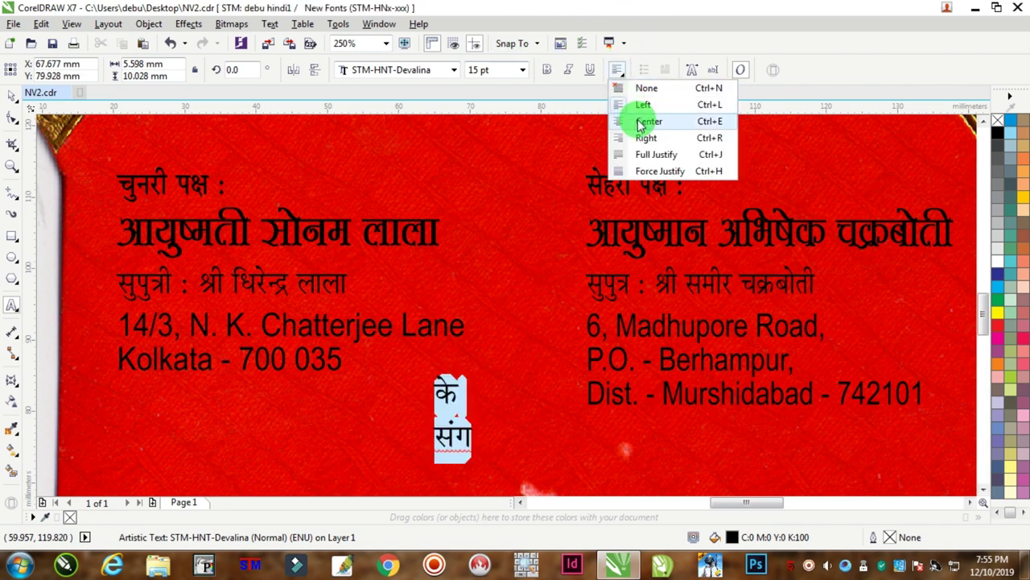
{"action": "left_click", "coordinate": [640, 119]}
{"action": "left_click", "coordinate": [12, 120]}
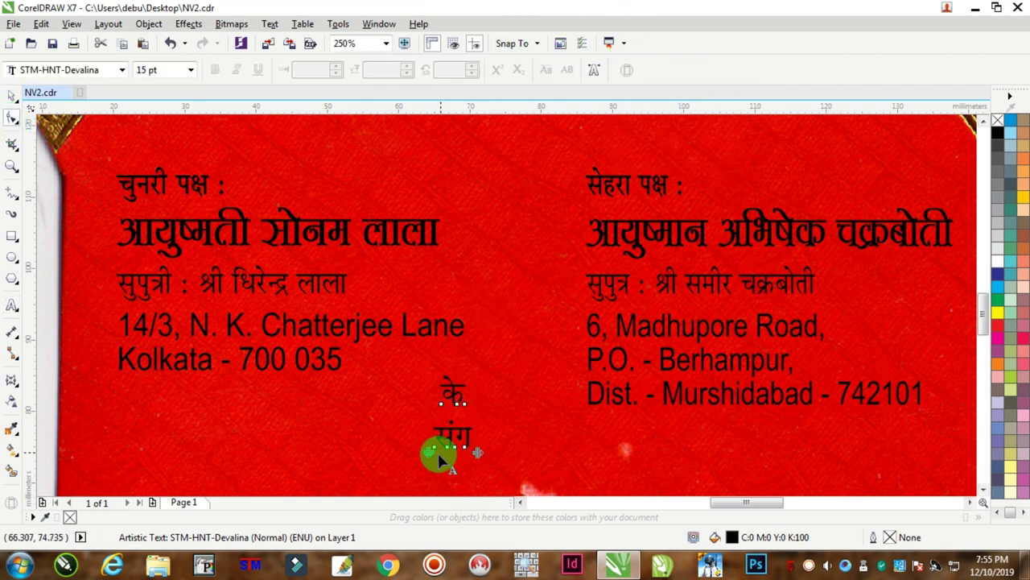
{"action": "left_click_drag", "start_coordinate": [429, 454], "coordinate": [423, 483]}
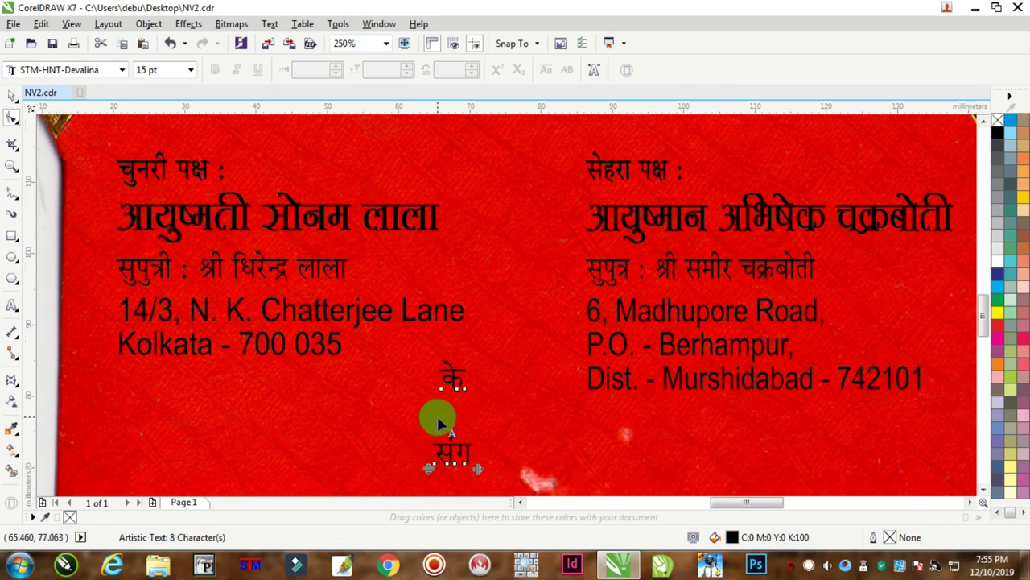
{"action": "scroll", "coordinate": [437, 419], "scroll_direction": "down", "scroll_amount": 2}
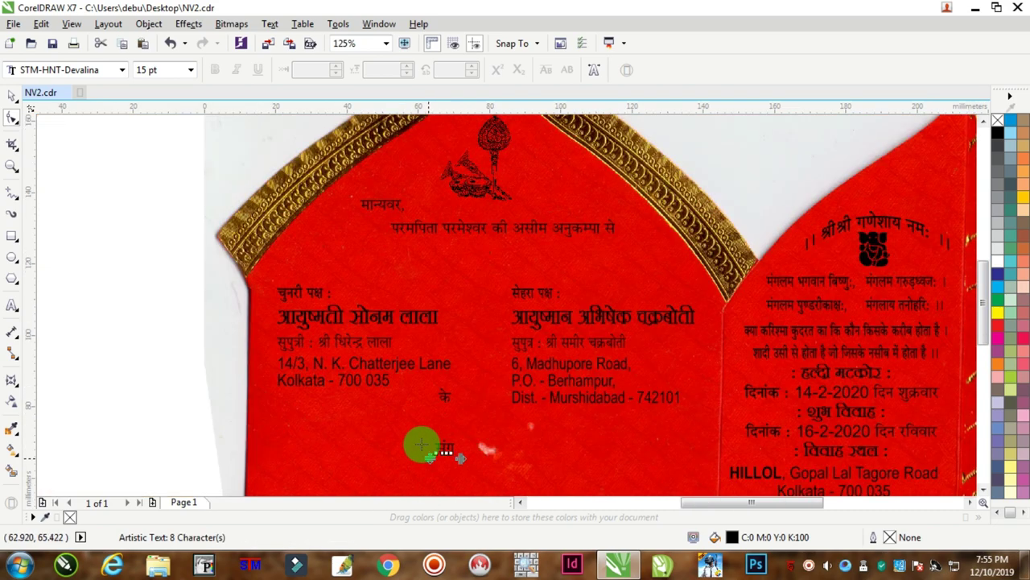
{"action": "left_click", "coordinate": [12, 95]}
{"action": "left_click", "coordinate": [120, 265]}
{"action": "scroll", "coordinate": [148, 281], "scroll_direction": "down", "scroll_amount": 4}
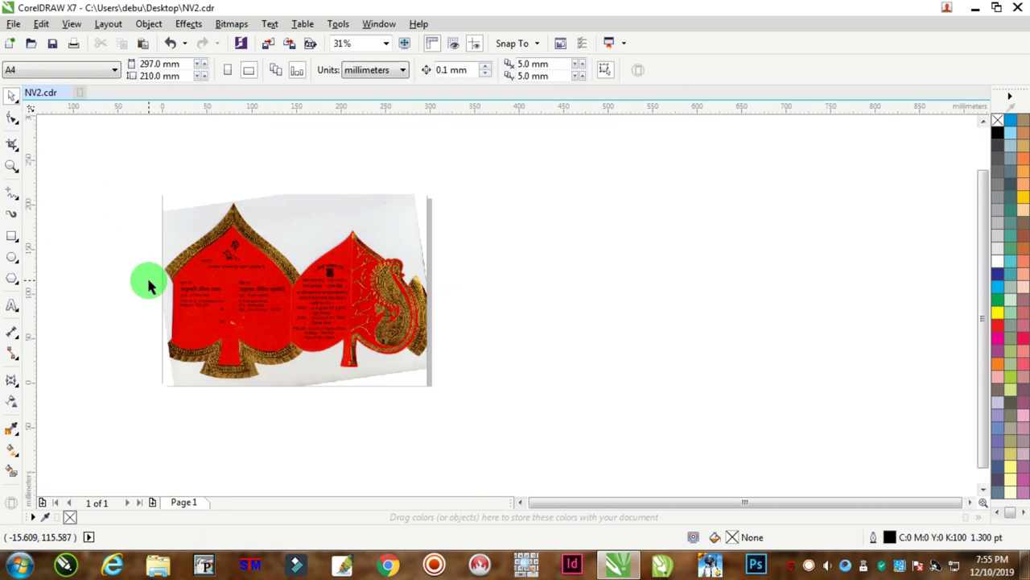
Ungroup the के संग handshake group and delete its separate के and संग words.
{"action": "left_click", "coordinate": [520, 502]}
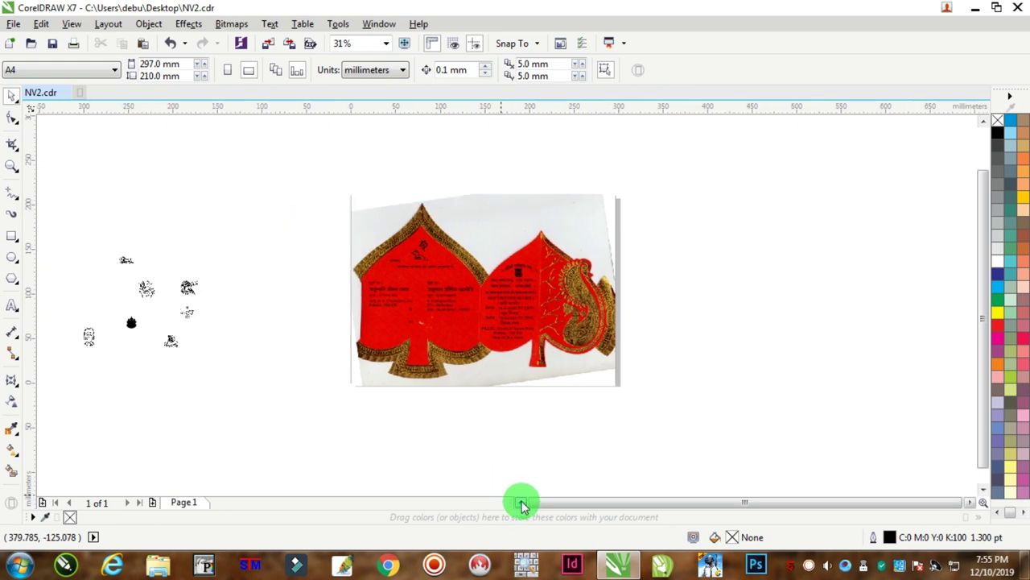
{"action": "scroll", "coordinate": [256, 316], "scroll_direction": "up", "scroll_amount": 2}
{"action": "scroll", "coordinate": [265, 320], "scroll_direction": "up", "scroll_amount": 2}
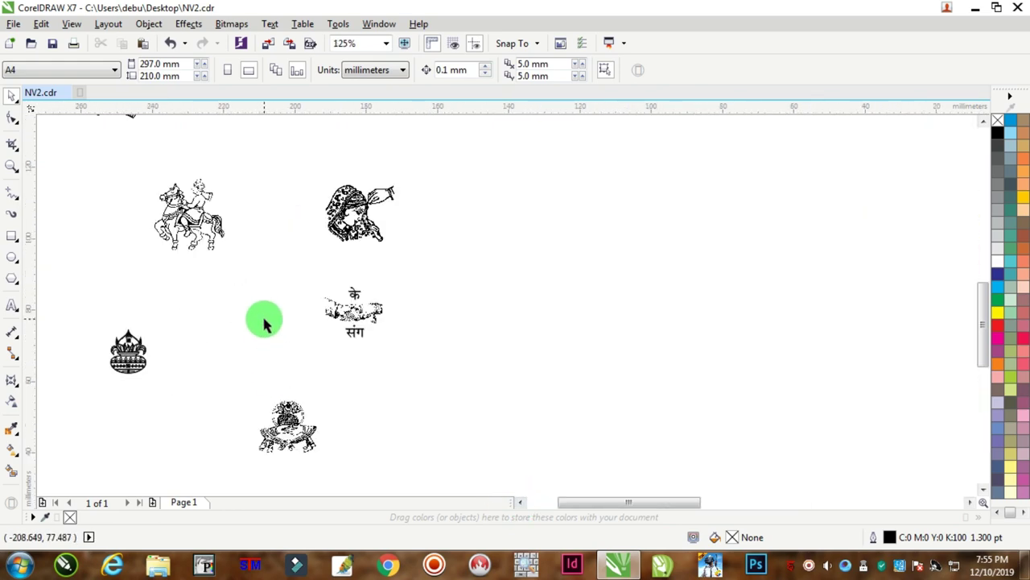
{"action": "left_click_drag", "start_coordinate": [362, 310], "coordinate": [591, 313]}
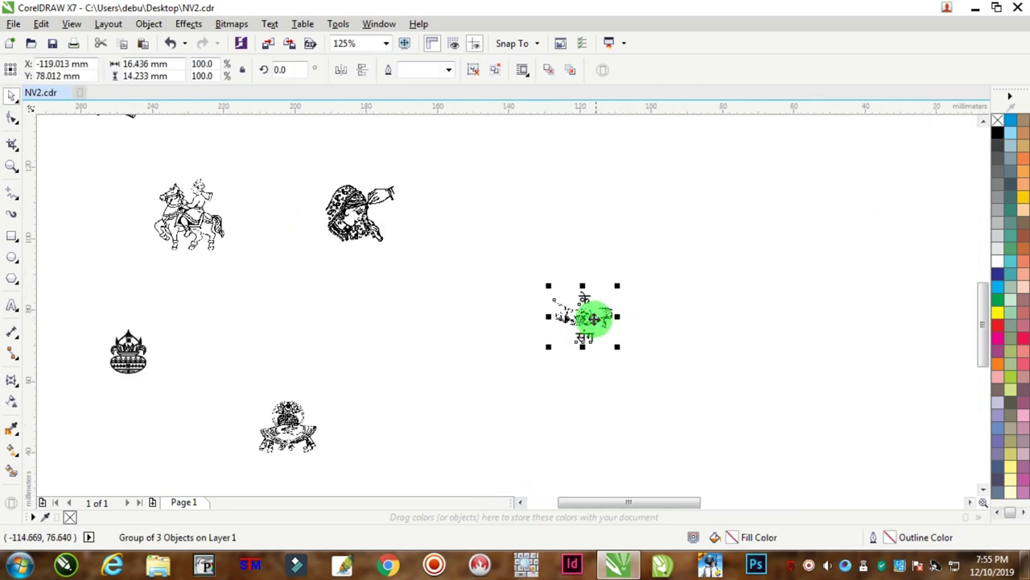
{"action": "scroll", "coordinate": [599, 306], "scroll_direction": "up", "scroll_amount": 4}
{"action": "key", "text": "ctrl+u"}
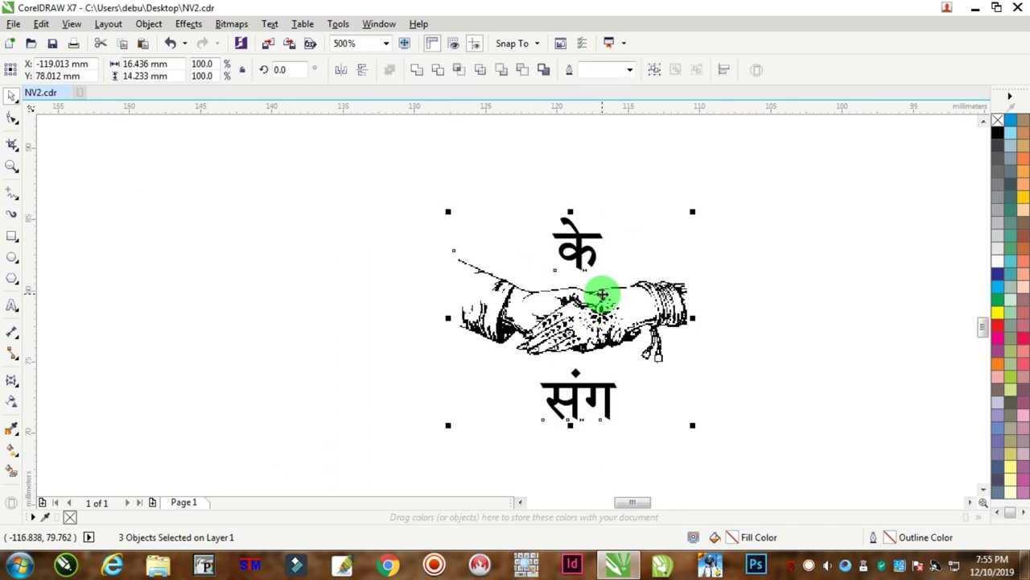
{"action": "left_click", "coordinate": [579, 233]}
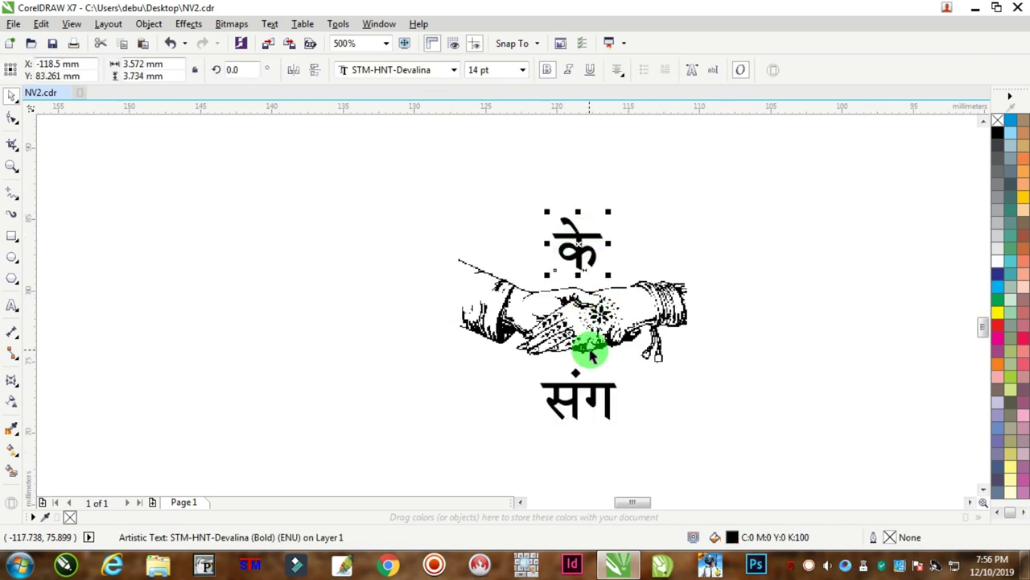
{"action": "key", "text": "Delete"}
{"action": "left_click", "coordinate": [593, 385]}
{"action": "key", "text": "Delete"}
Move the handshake clip-art onto the red card's address area.
{"action": "scroll", "coordinate": [620, 395], "scroll_direction": "down", "scroll_amount": 5}
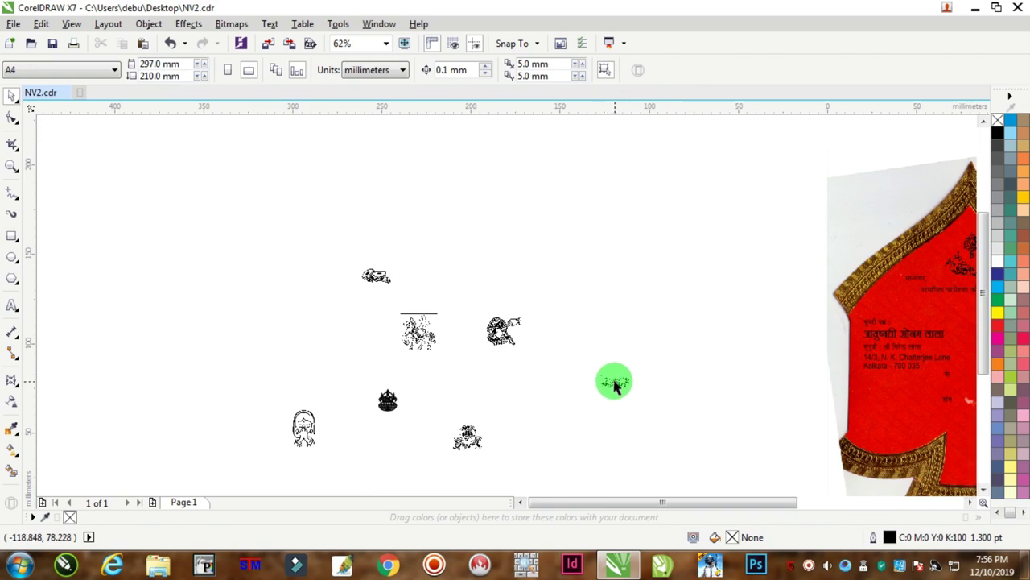
{"action": "left_click_drag", "start_coordinate": [616, 383], "coordinate": [908, 385]}
{"action": "left_click", "coordinate": [967, 505]}
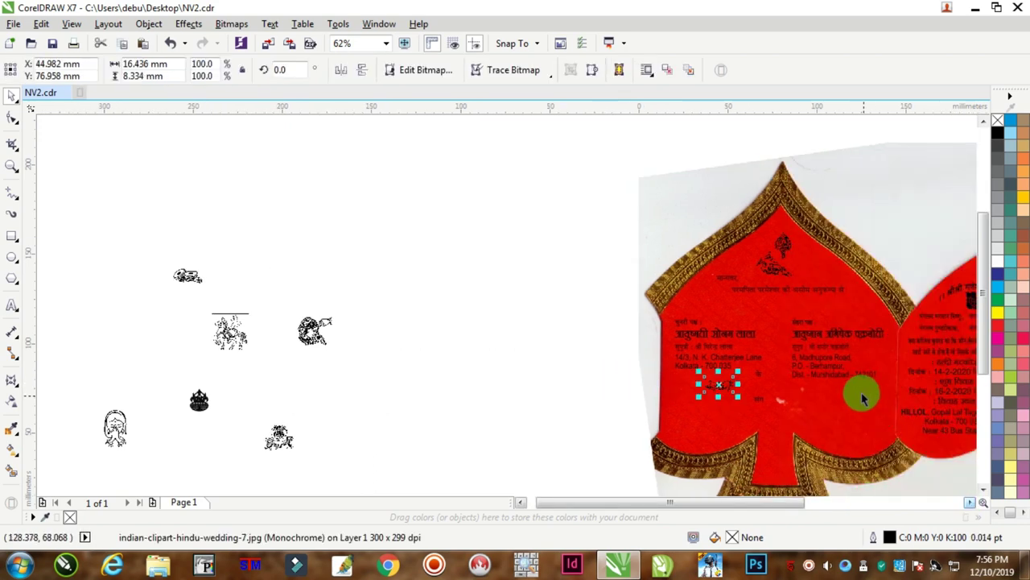
{"action": "scroll", "coordinate": [853, 394], "scroll_direction": "up", "scroll_amount": 4}
{"action": "left_click_drag", "start_coordinate": [546, 357], "coordinate": [698, 346]}
{"action": "scroll", "coordinate": [693, 350], "scroll_direction": "up", "scroll_amount": 3}
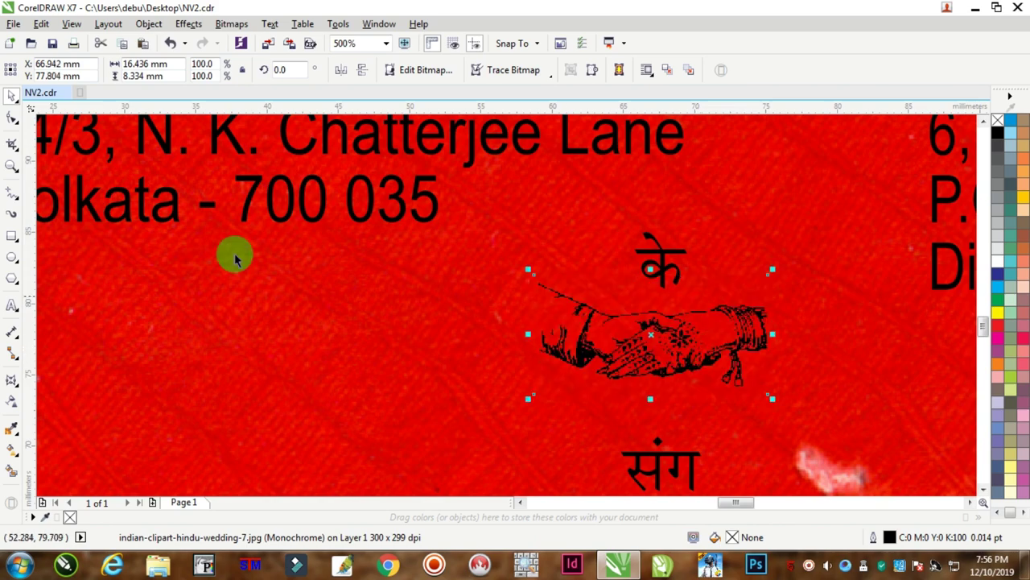
Group the handshake with the के and संग texts on the card.
{"action": "left_click", "coordinate": [12, 123]}
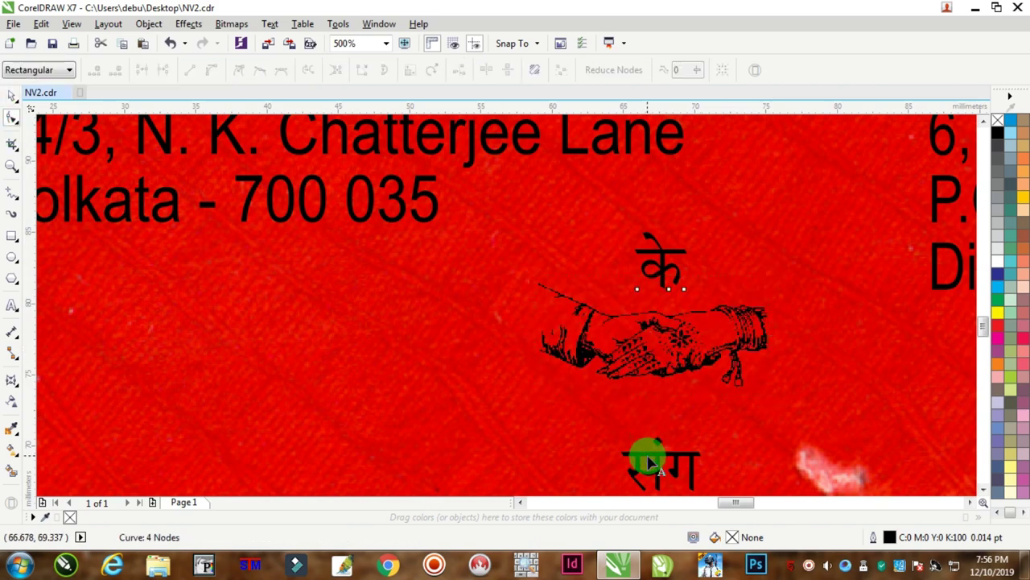
{"action": "left_click", "coordinate": [651, 463]}
{"action": "scroll", "coordinate": [621, 465], "scroll_direction": "down", "scroll_amount": 3}
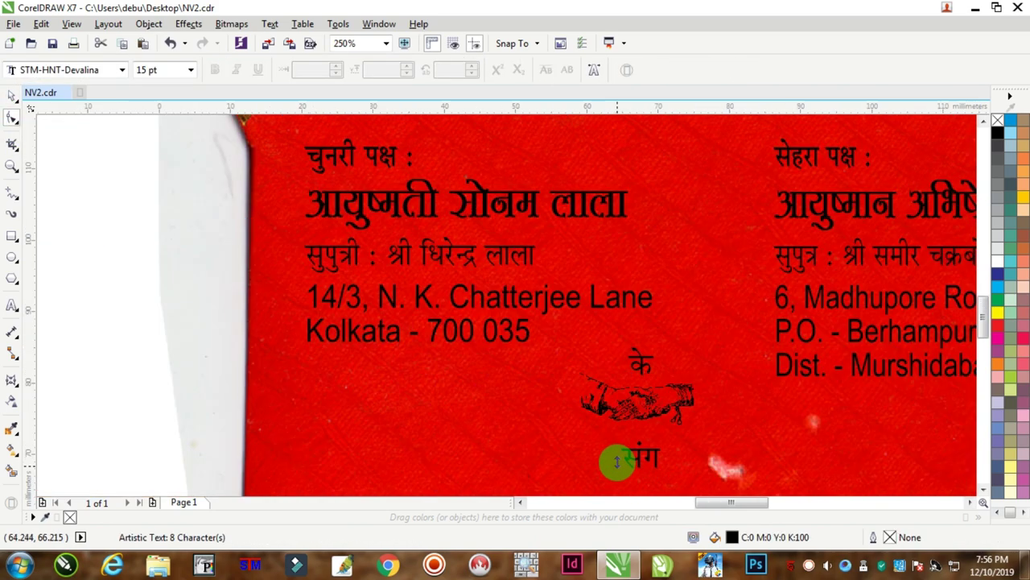
{"action": "left_click", "coordinate": [596, 429]}
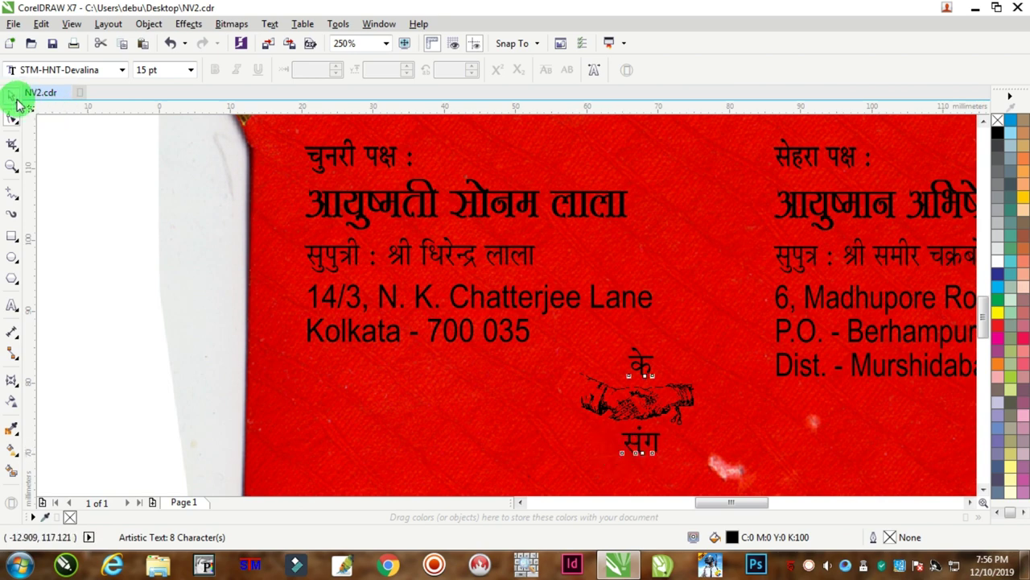
{"action": "left_click", "coordinate": [14, 98]}
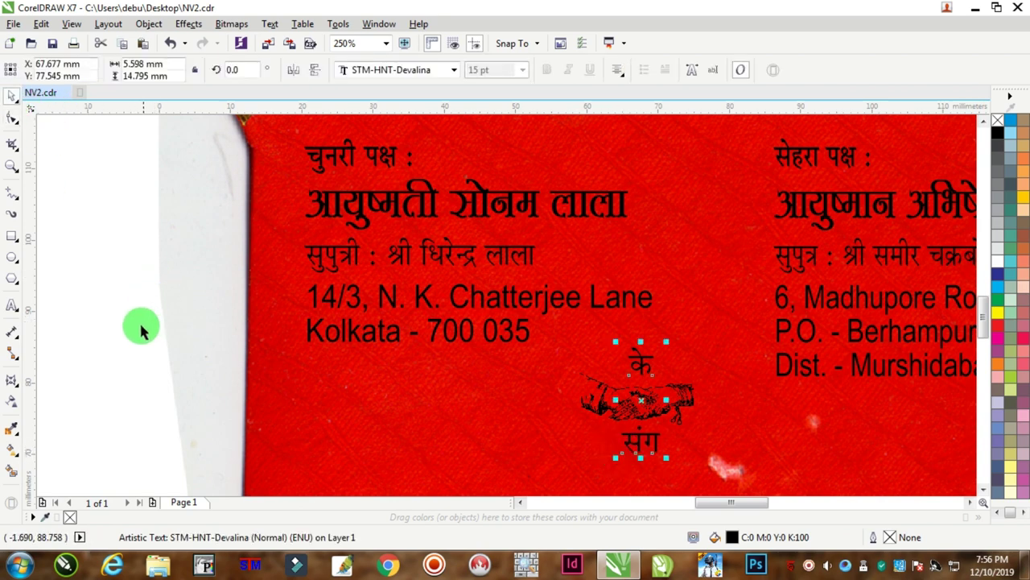
{"action": "left_click", "coordinate": [158, 351]}
{"action": "left_click_drag", "start_coordinate": [115, 304], "coordinate": [725, 463]}
{"action": "key", "text": "ctrl+g"}
Position the handshake group between the two address blocks, resized to about 114%.
{"action": "left_click_drag", "start_coordinate": [667, 410], "coordinate": [713, 244]}
{"action": "scroll", "coordinate": [744, 237], "scroll_direction": "up", "scroll_amount": 2}
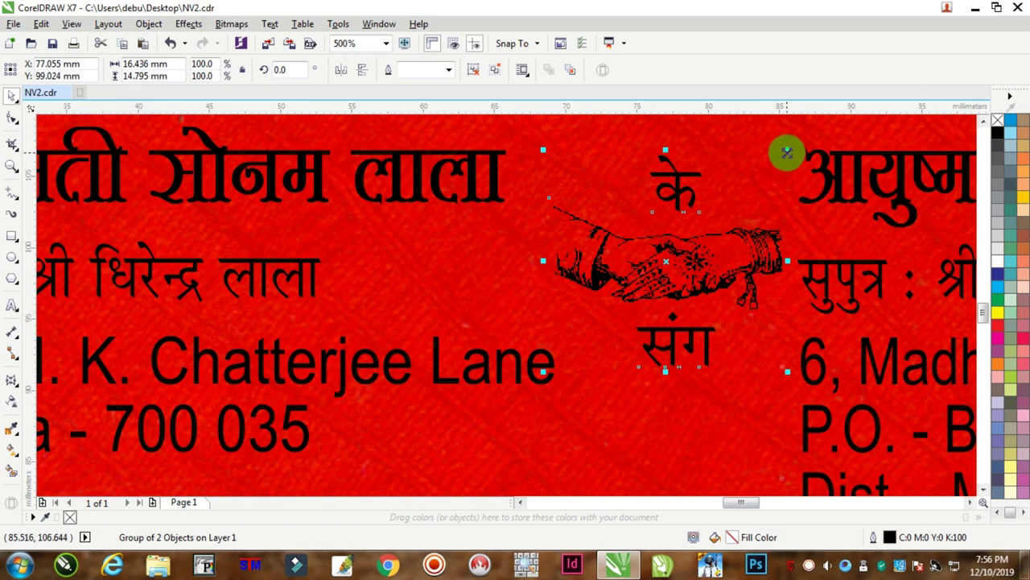
{"action": "left_click_drag", "start_coordinate": [787, 154], "coordinate": [771, 172]}
{"action": "scroll", "coordinate": [731, 239], "scroll_direction": "down", "scroll_amount": 2}
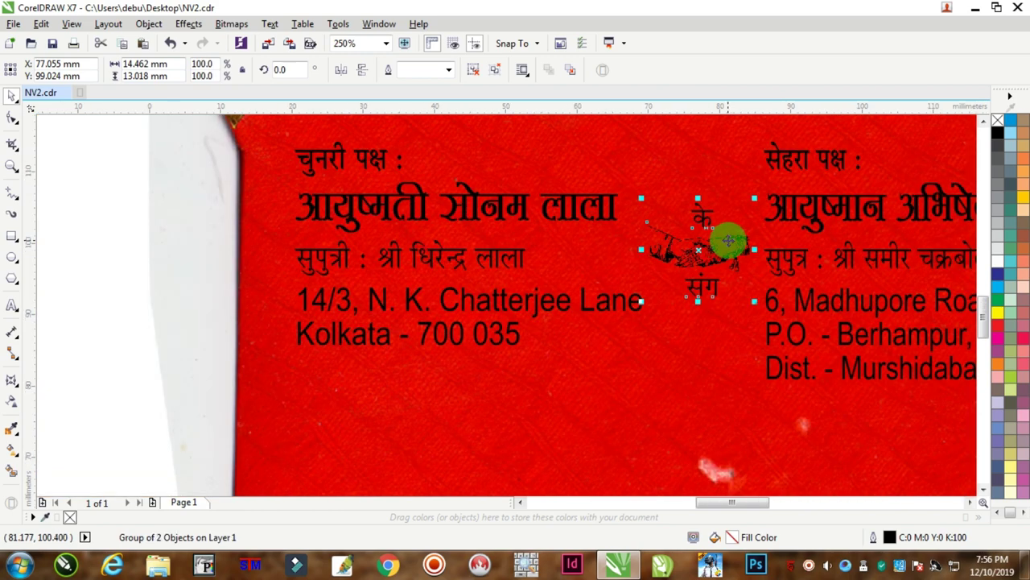
{"action": "scroll", "coordinate": [728, 240], "scroll_direction": "down", "scroll_amount": 3}
{"action": "scroll", "coordinate": [781, 246], "scroll_direction": "up", "scroll_amount": 3}
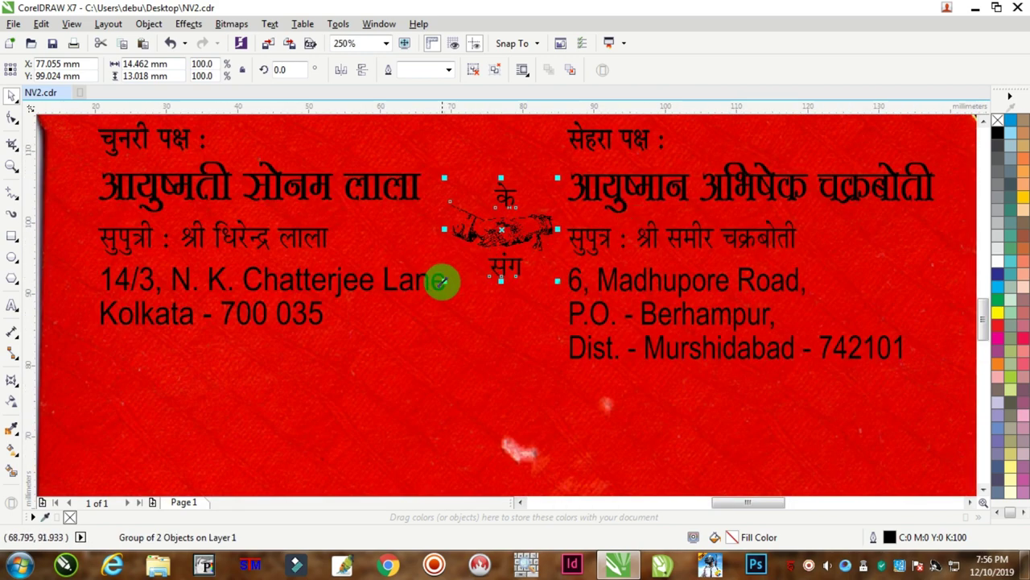
{"action": "left_click_drag", "start_coordinate": [441, 281], "coordinate": [432, 290]}
{"action": "left_click_drag", "start_coordinate": [490, 234], "coordinate": [498, 240]}
{"action": "scroll", "coordinate": [498, 240], "scroll_direction": "down", "scroll_amount": 2}
Paste a word copied from the groom's address as a new text line below it.
{"action": "left_click", "coordinate": [115, 225]}
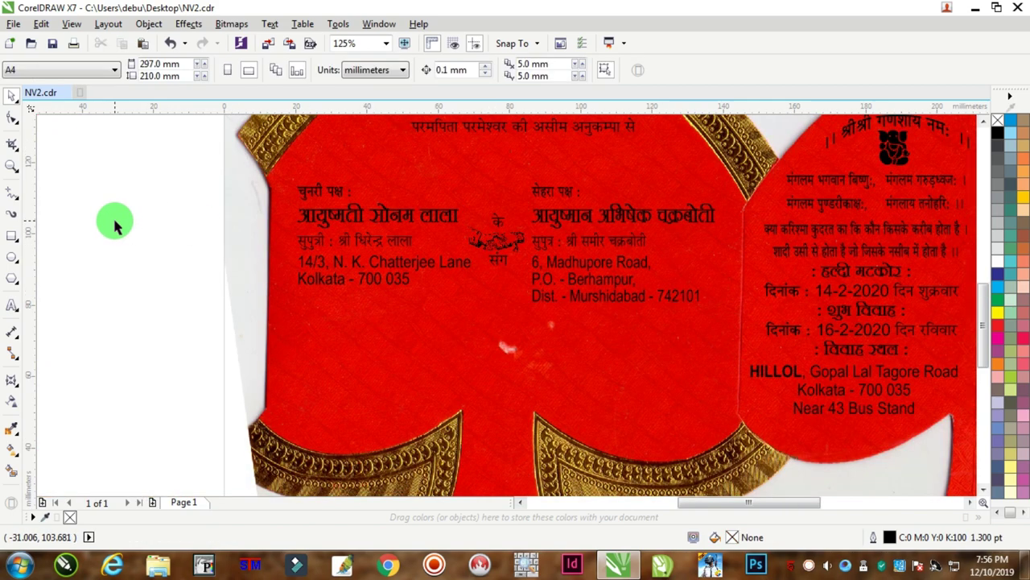
{"action": "scroll", "coordinate": [207, 260], "scroll_direction": "down", "scroll_amount": 1}
{"action": "scroll", "coordinate": [271, 271], "scroll_direction": "up", "scroll_amount": 1}
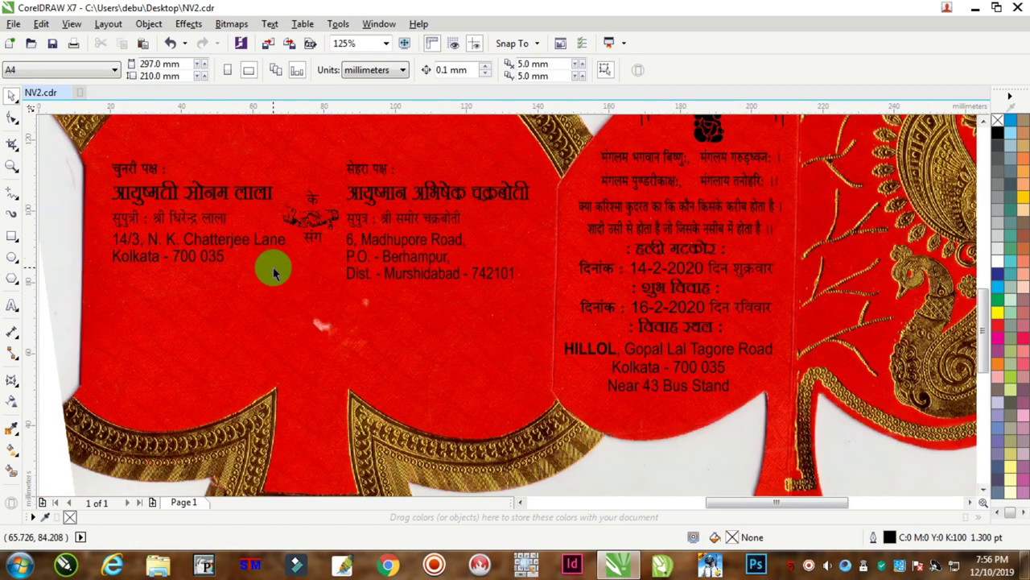
{"action": "left_click", "coordinate": [11, 305]}
{"action": "left_click", "coordinate": [477, 218]}
{"action": "double_click", "coordinate": [471, 219]}
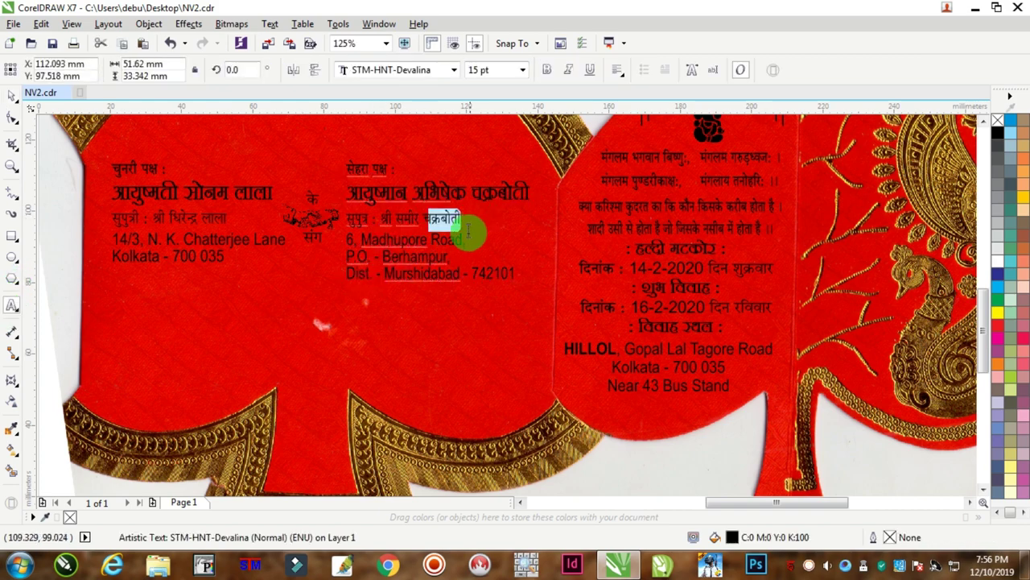
{"action": "left_click", "coordinate": [313, 308]}
{"action": "key", "text": "ctrl+v"}
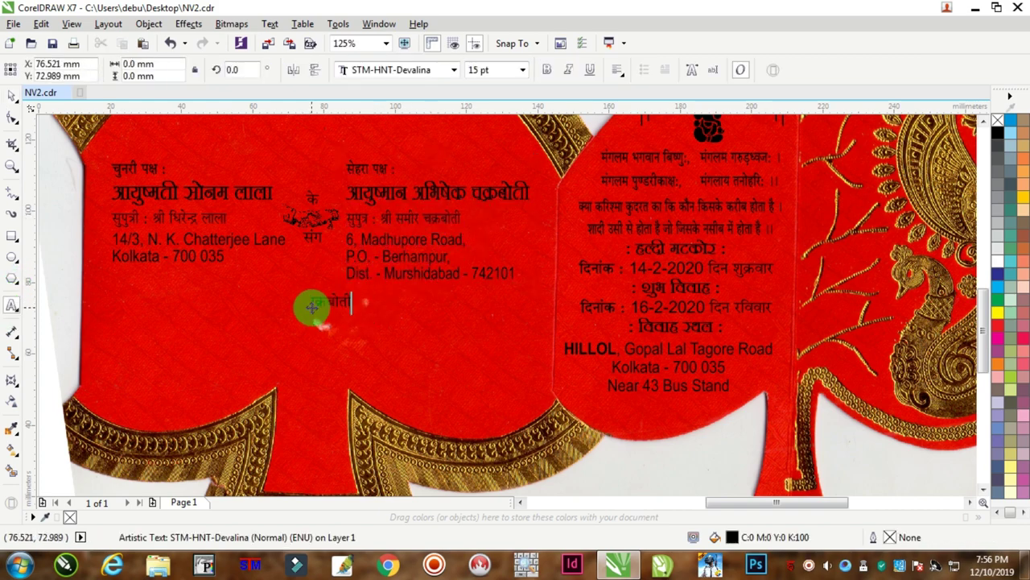
Replace it with the two-line blessing request ending in 'अनुगृहीत करें।'.
{"action": "scroll", "coordinate": [312, 308], "scroll_direction": "up", "scroll_amount": 3}
{"action": "double_click", "coordinate": [321, 290]}
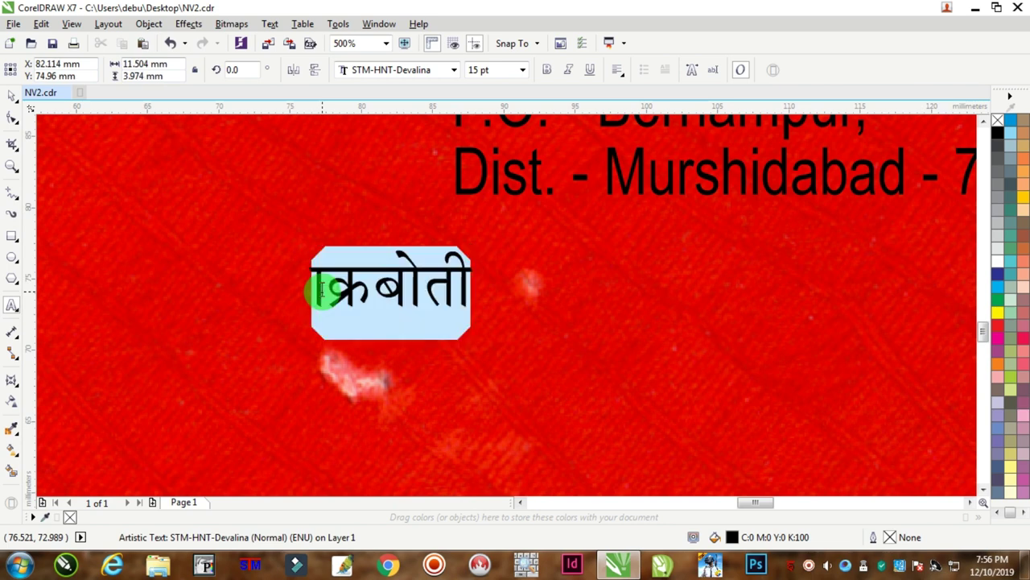
{"action": "type", "text": "राम"}
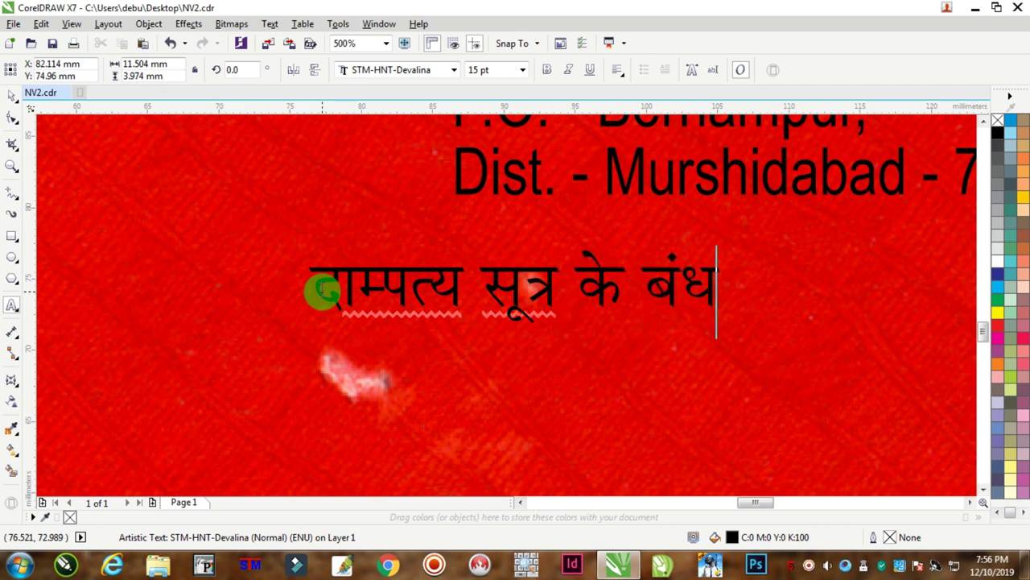
{"action": "type", "text": "न के"}
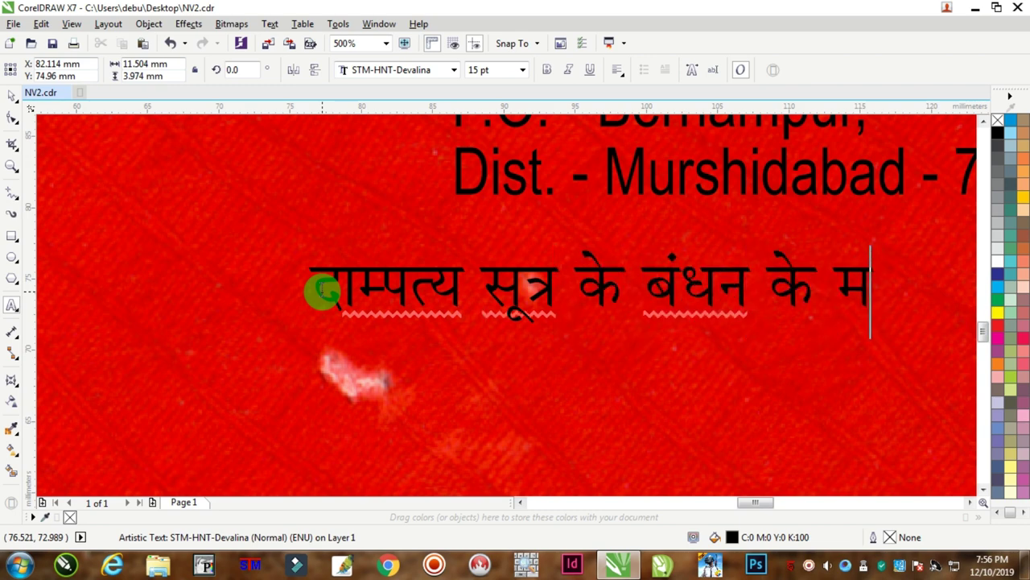
{"action": "type", "text": " मांगलिक"}
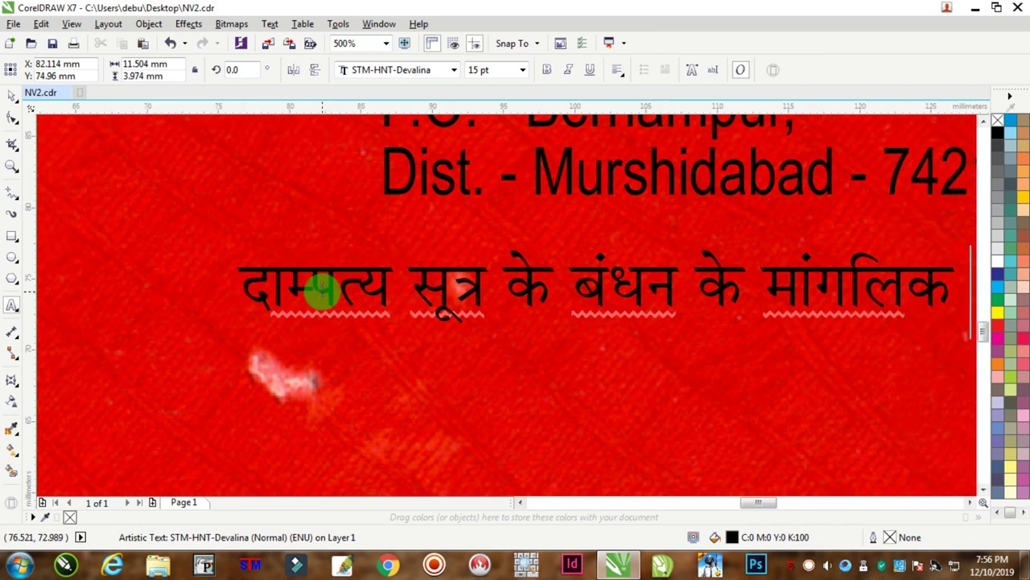
{"action": "type", "text": " बेला पर प"}
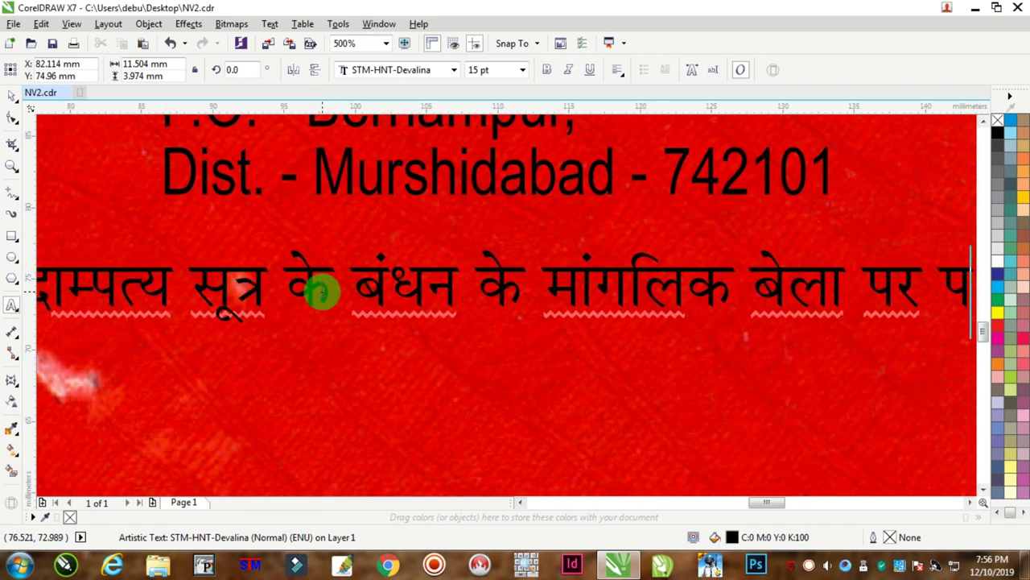
{"action": "type", "text": "धार कर"}
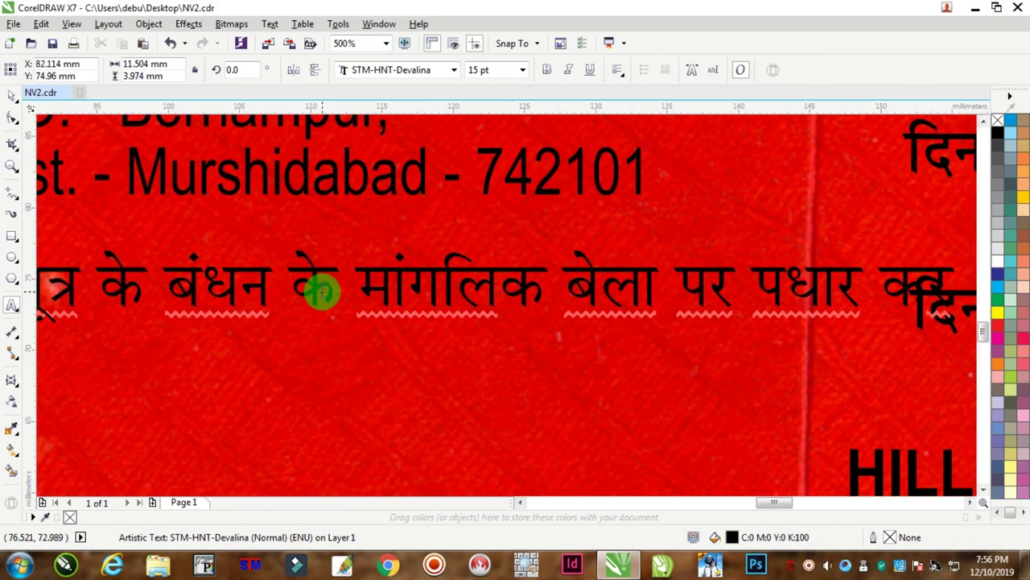
{"action": "type", "text": " नव दंपति"}
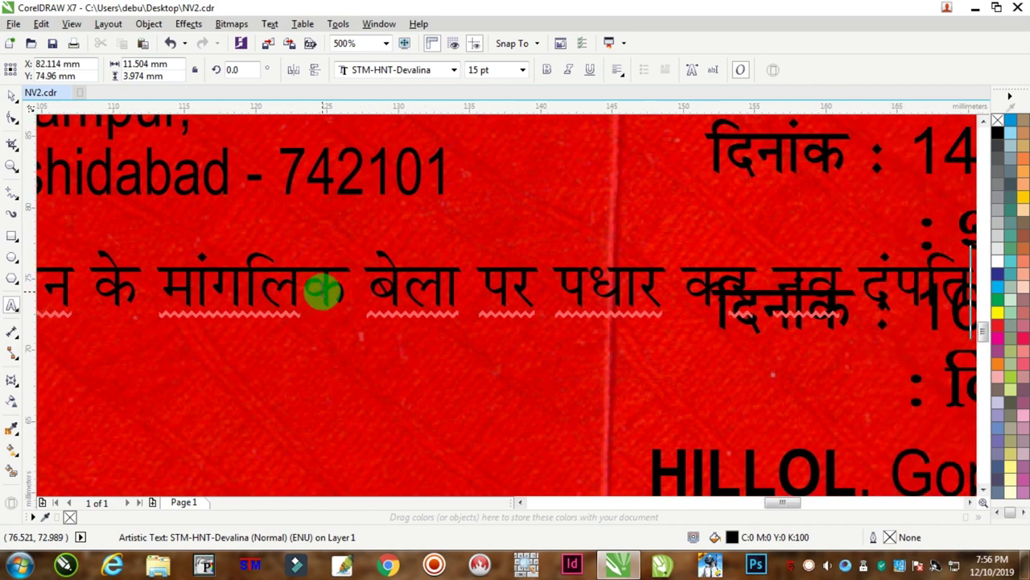
{"action": "scroll", "coordinate": [322, 291], "scroll_direction": "left", "scroll_amount": 3}
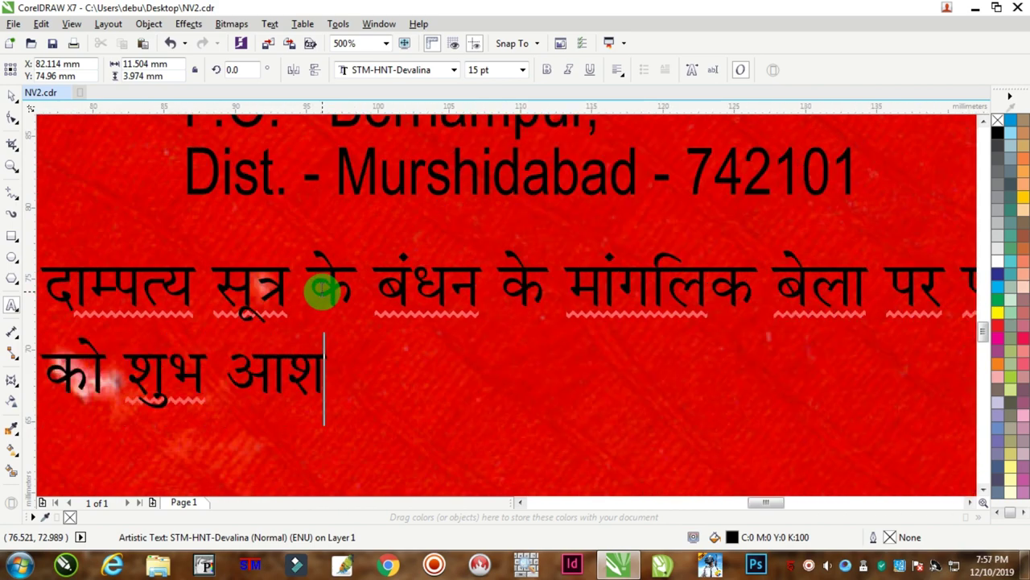
{"action": "type", "text": "ाद"}
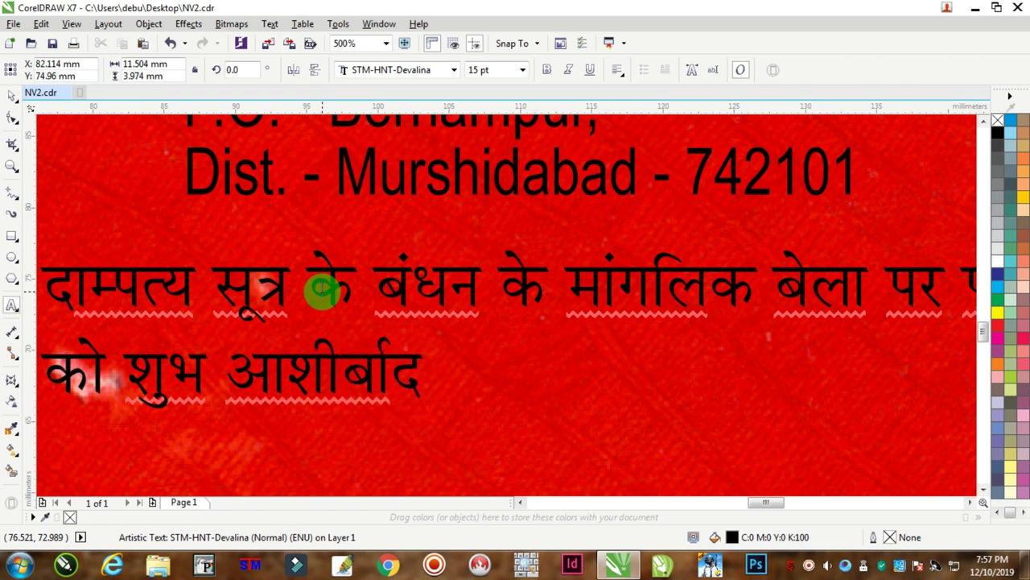
{"action": "type", "text": " प्रदान "}
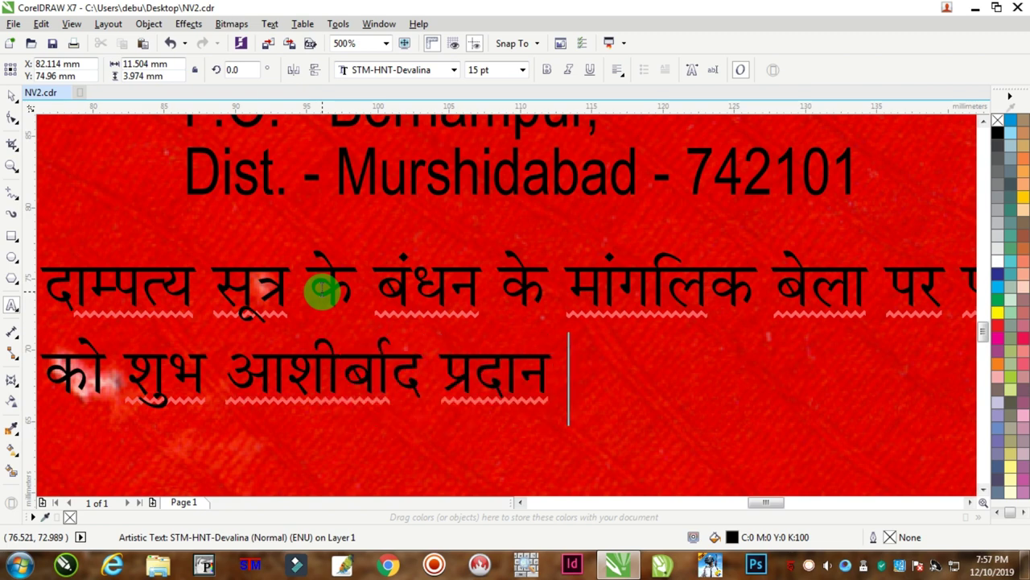
{"action": "type", "text": "कर हमें अन"}
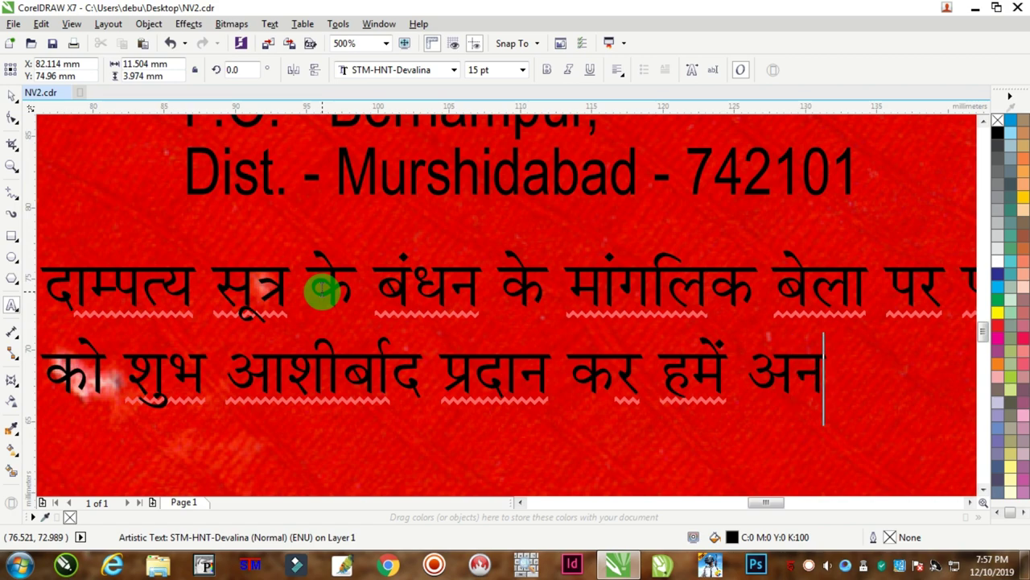
{"action": "type", "text": "ुगृहीत केरं ।"}
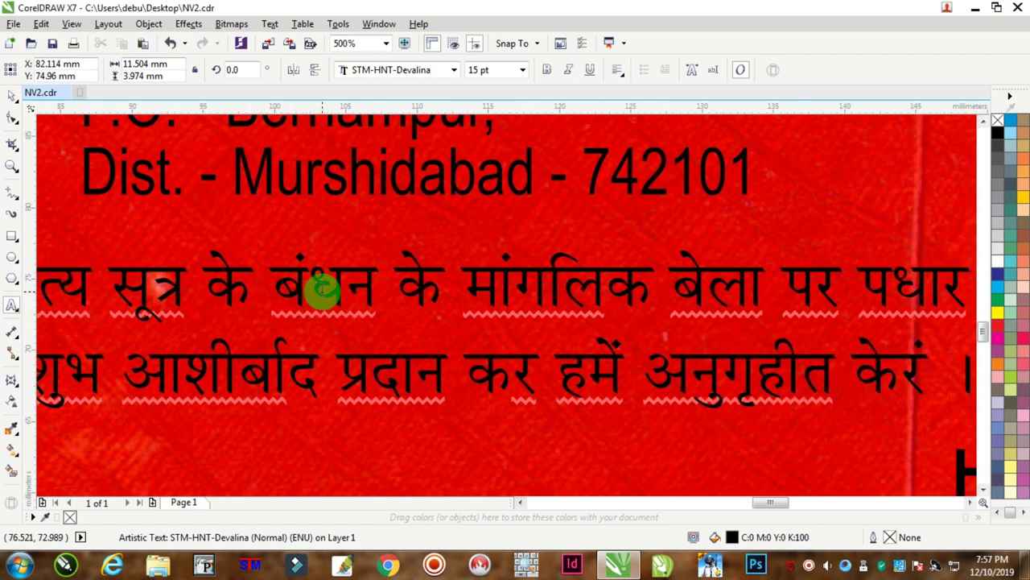
Centre-align both lines of the blessing text.
{"action": "key", "text": "ctrl+a"}
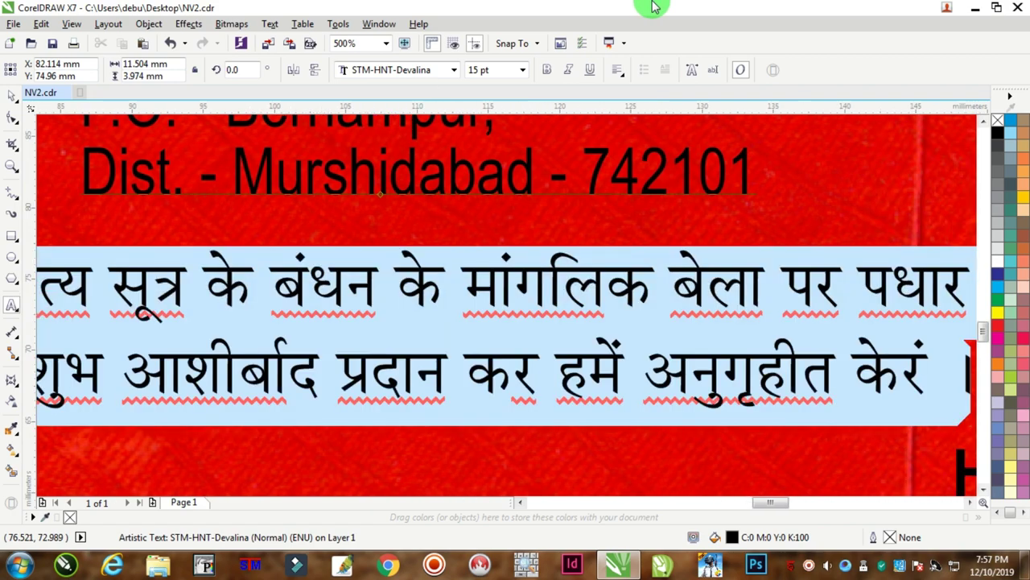
{"action": "left_click", "coordinate": [617, 70]}
{"action": "left_click", "coordinate": [647, 122]}
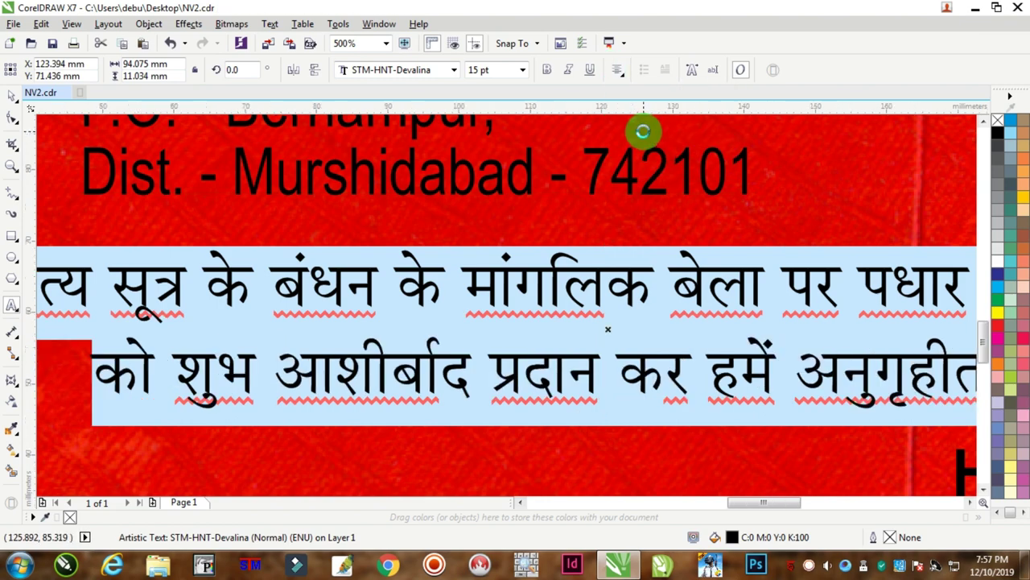
{"action": "scroll", "coordinate": [644, 134], "scroll_direction": "down", "scroll_amount": 2}
{"action": "left_click", "coordinate": [13, 98]}
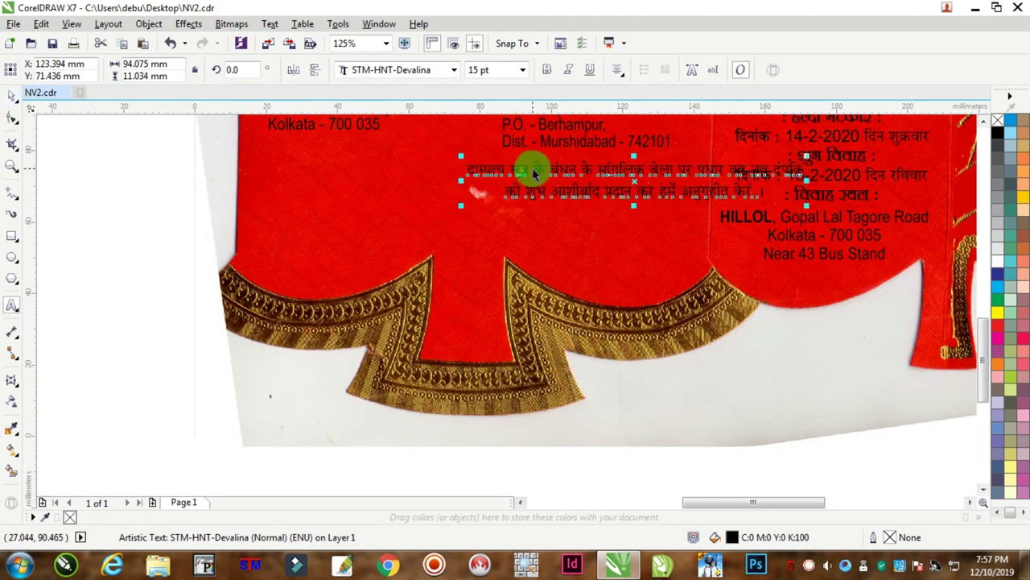
Widen the blessing text to about 99 mm and centre it beneath the address blocks.
{"action": "left_click_drag", "start_coordinate": [532, 168], "coordinate": [377, 166]}
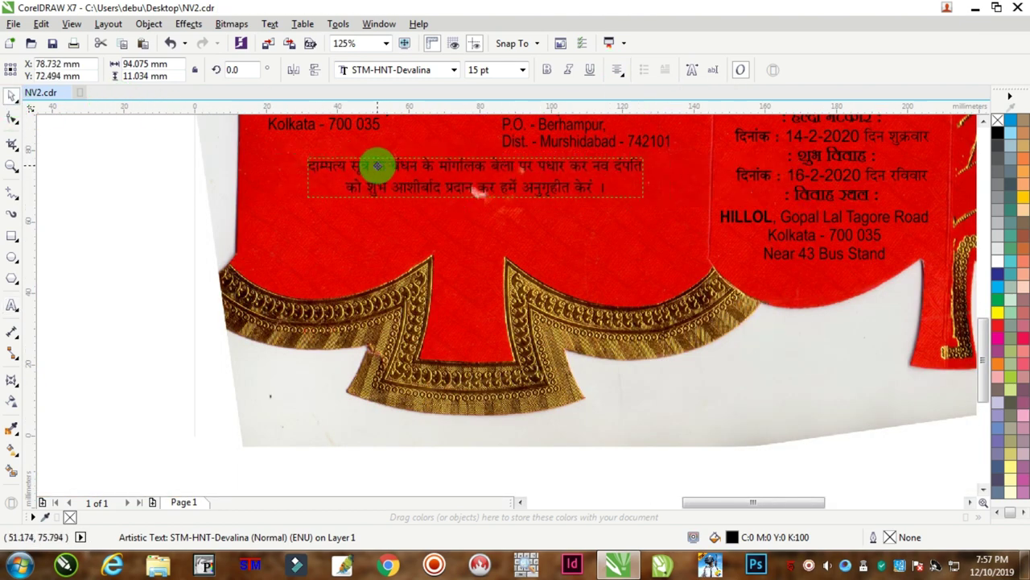
{"action": "left_click_drag", "start_coordinate": [644, 177], "coordinate": [565, 158]}
{"action": "scroll", "coordinate": [586, 131], "scroll_direction": "down", "scroll_amount": 1}
{"action": "scroll", "coordinate": [586, 126], "scroll_direction": "up", "scroll_amount": 1}
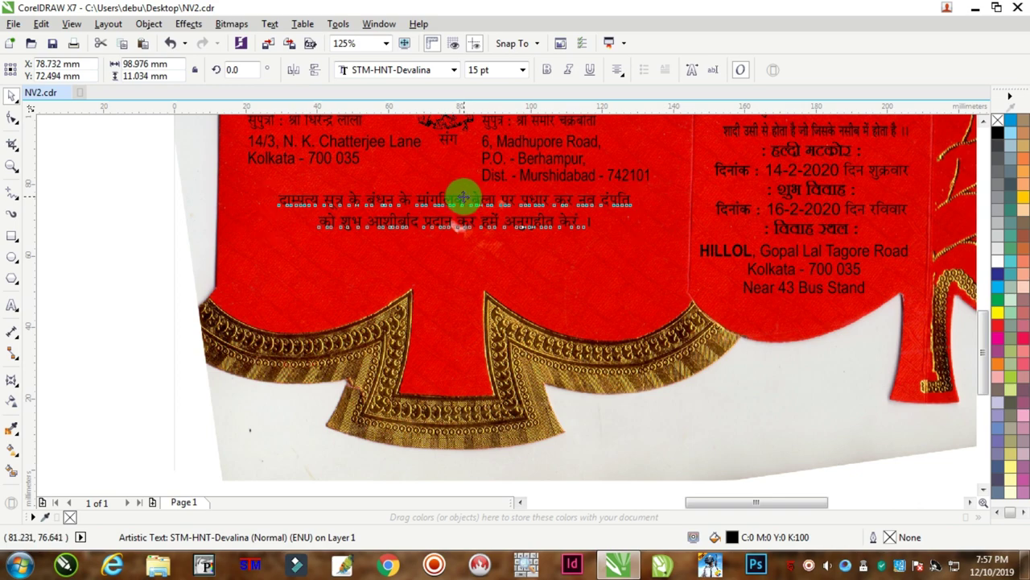
{"action": "left_click_drag", "start_coordinate": [462, 197], "coordinate": [552, 260]}
{"action": "scroll", "coordinate": [552, 260], "scroll_direction": "up", "scroll_amount": 2}
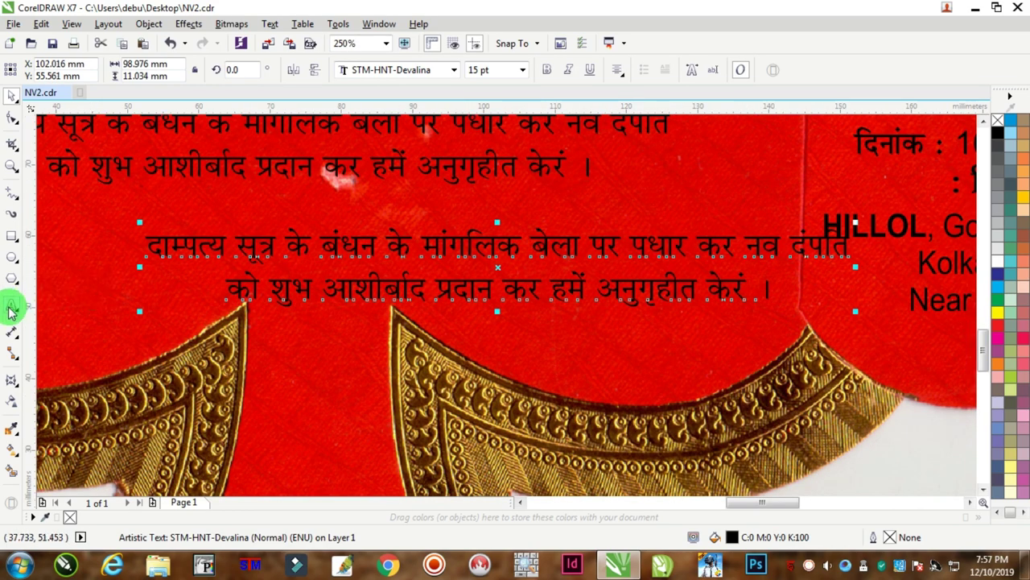
Retype the copy as the sender's name with a 'फोन न० -' line and phone number.
{"action": "left_click", "coordinate": [12, 305]}
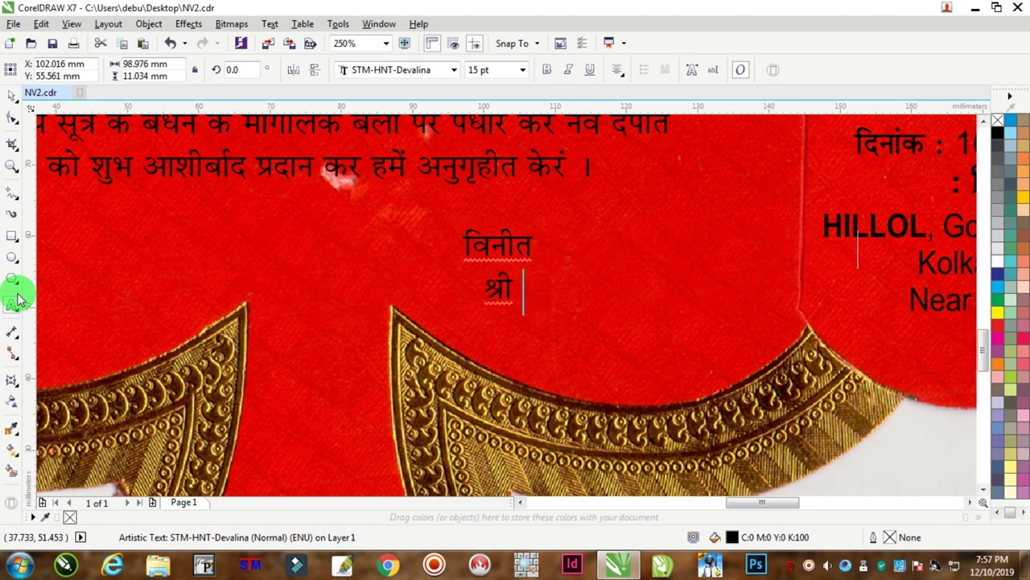
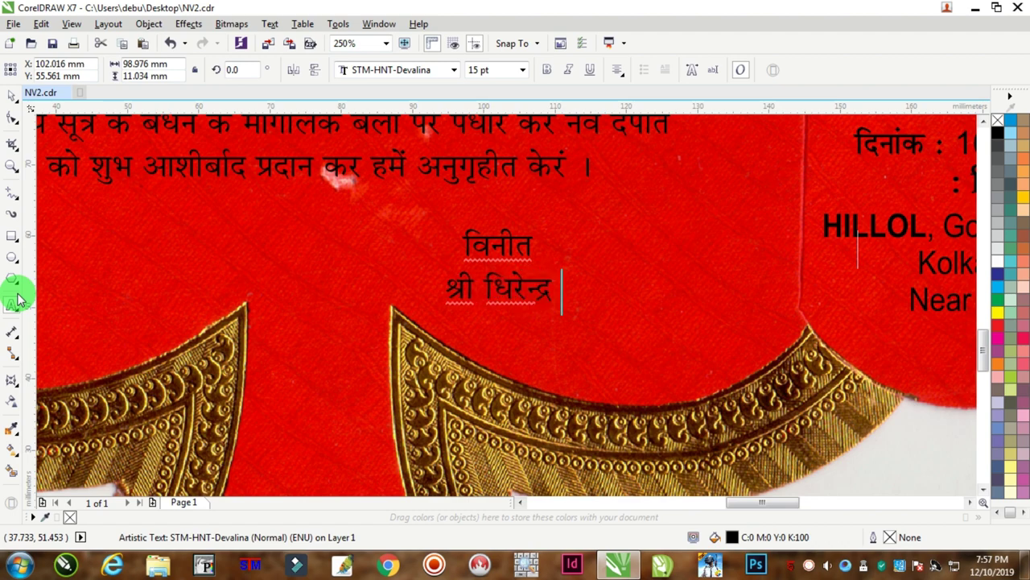
{"action": "key", "text": "Return"}
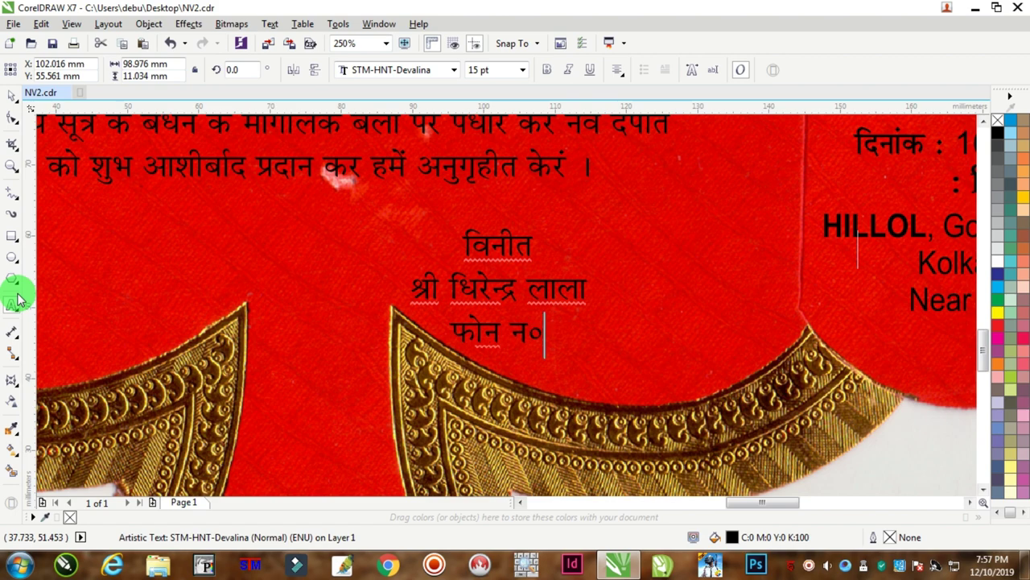
{"action": "type", "text": "फोन न० -"}
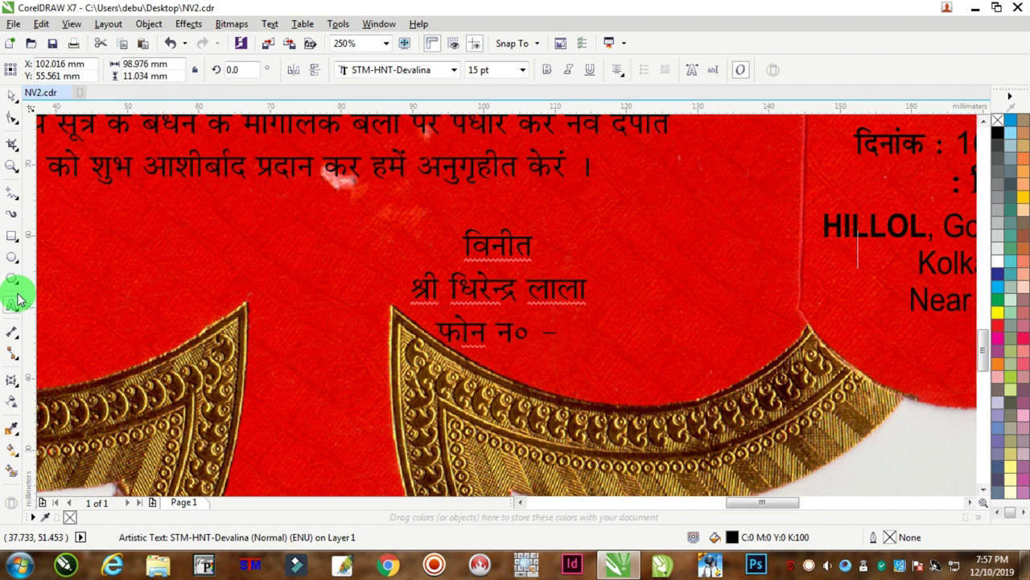
{"action": "key", "text": "ctrl+z"}
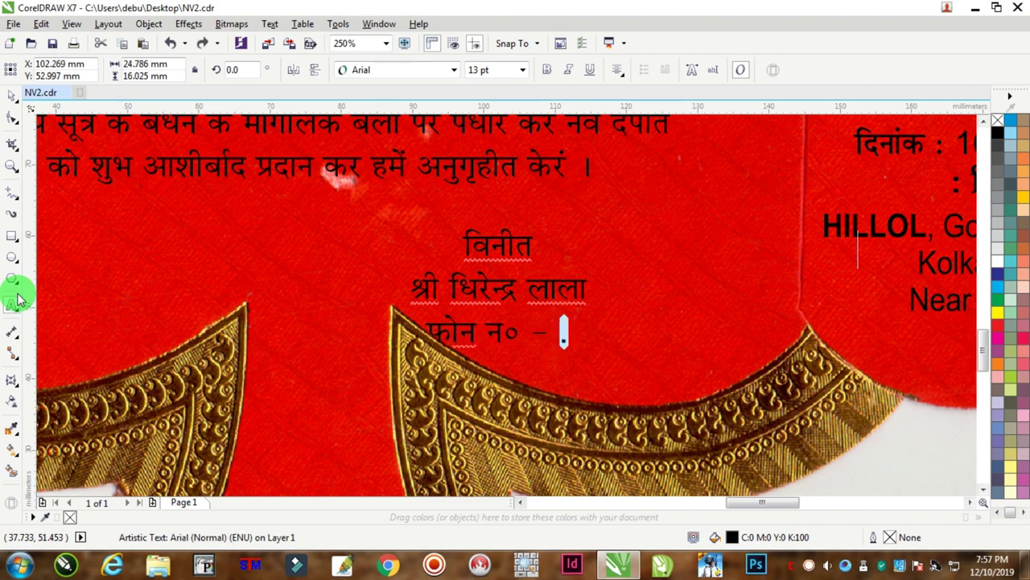
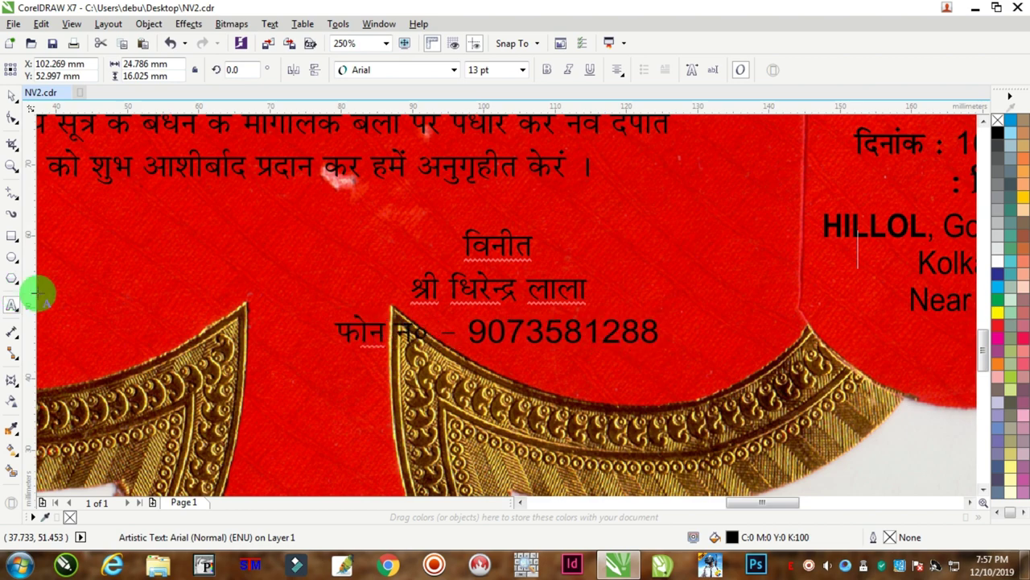
Make the sender's name line bold and move the sign-off block under the request.
{"action": "left_click", "coordinate": [405, 281]}
{"action": "left_click_drag", "start_coordinate": [386, 292], "coordinate": [621, 289]}
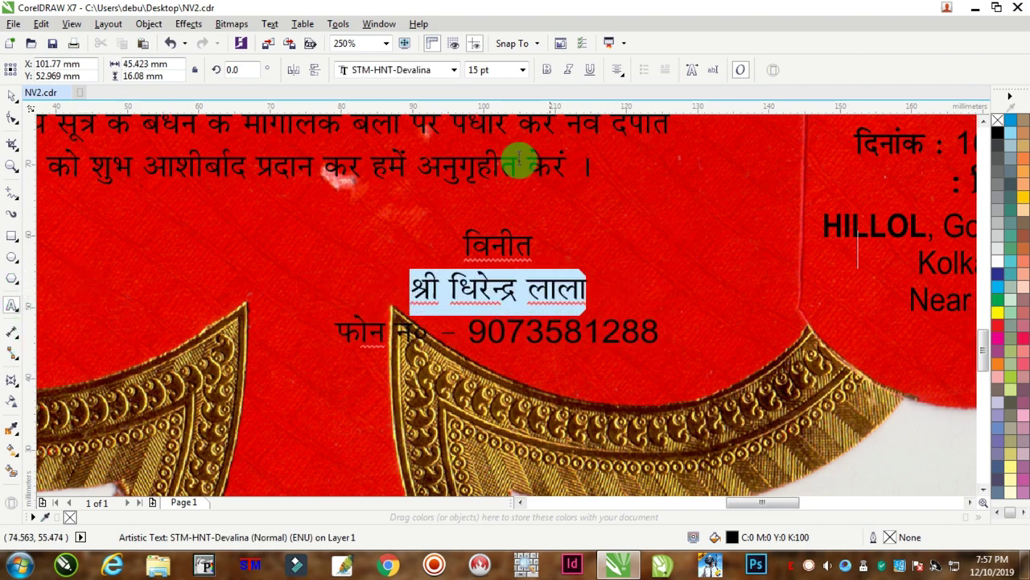
{"action": "left_click", "coordinate": [547, 70]}
{"action": "left_click", "coordinate": [30, 96]}
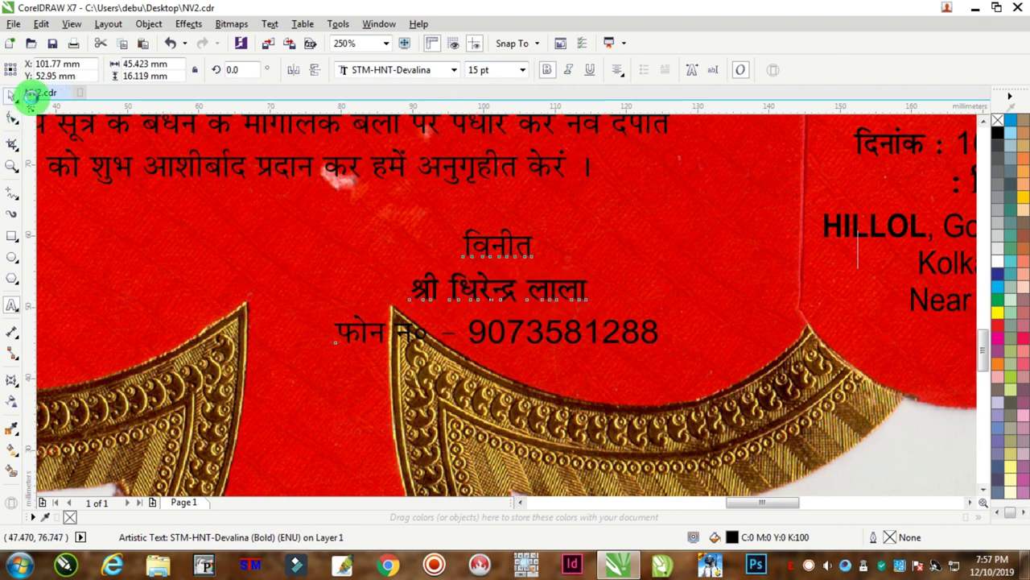
{"action": "left_click", "coordinate": [501, 293]}
{"action": "left_click_drag", "start_coordinate": [483, 285], "coordinate": [305, 253]}
{"action": "scroll", "coordinate": [574, 247], "scroll_direction": "down", "scroll_amount": 2}
Retype the left copy as a 'दर्शनाभिलाषी :' heading followed by two family members' names.
{"action": "left_click", "coordinate": [101, 236]}
{"action": "scroll", "coordinate": [306, 253], "scroll_direction": "up", "scroll_amount": 2}
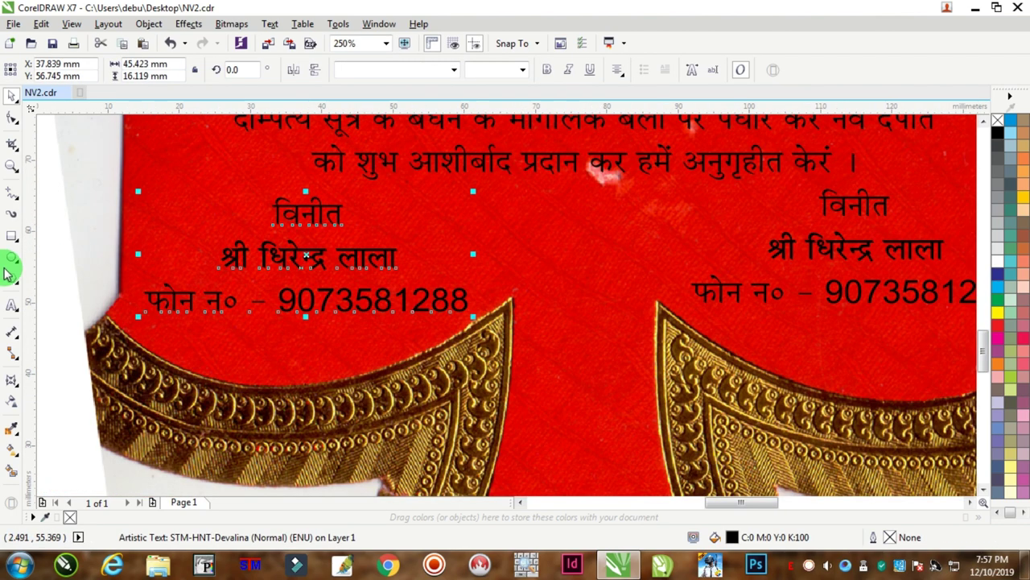
{"action": "left_click", "coordinate": [12, 304]}
{"action": "left_click", "coordinate": [272, 242]}
{"action": "key", "text": "ctrl+a"}
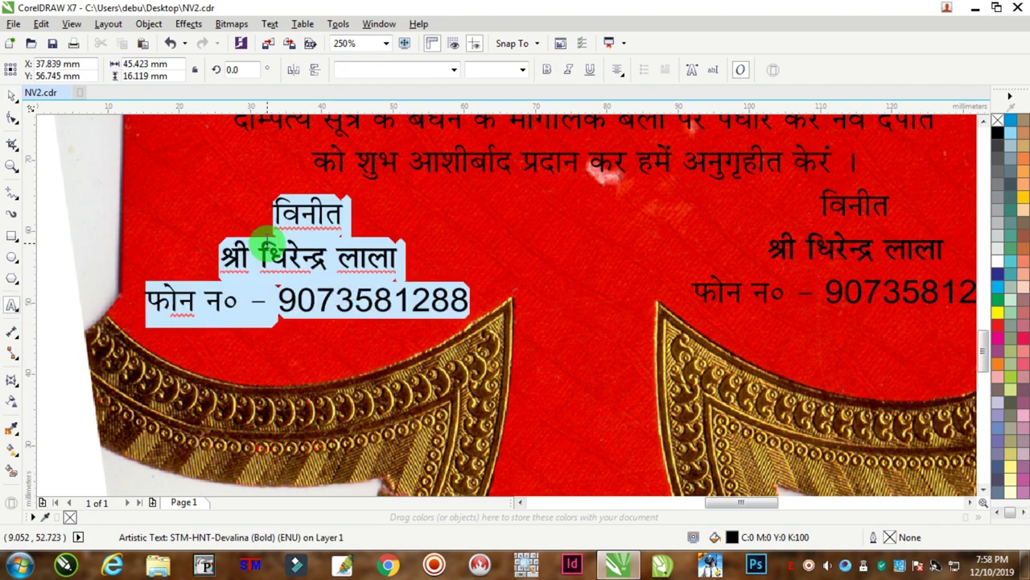
{"action": "type", "text": "\""}
{"action": "key", "text": "BackSpace"}
{"action": "key", "text": "BackSpace"}
{"action": "key", "text": "BackSpace"}
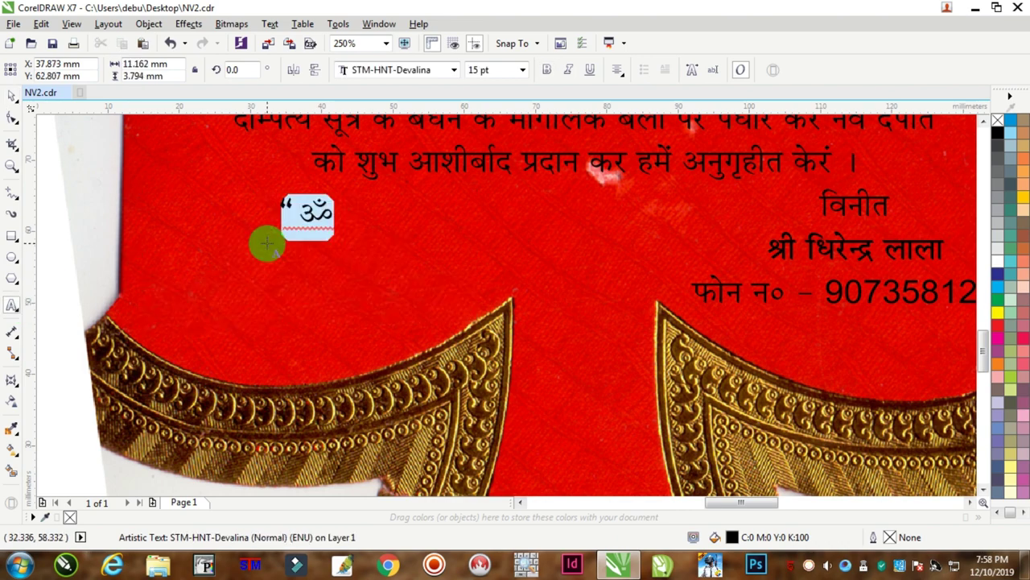
{"action": "type", "text": "n'k"}
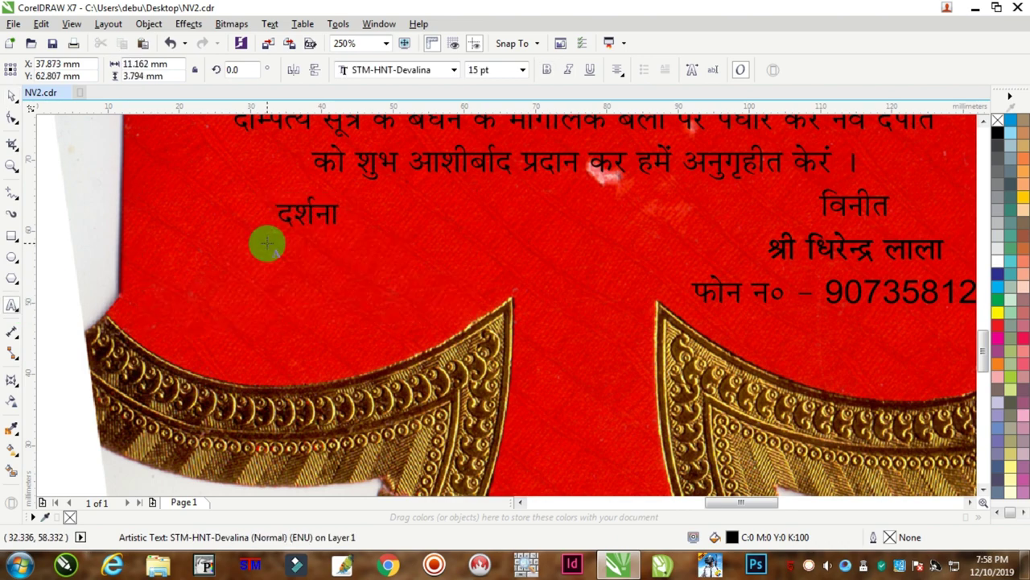
{"action": "type", "text": "ZukfHyk\"kh :"}
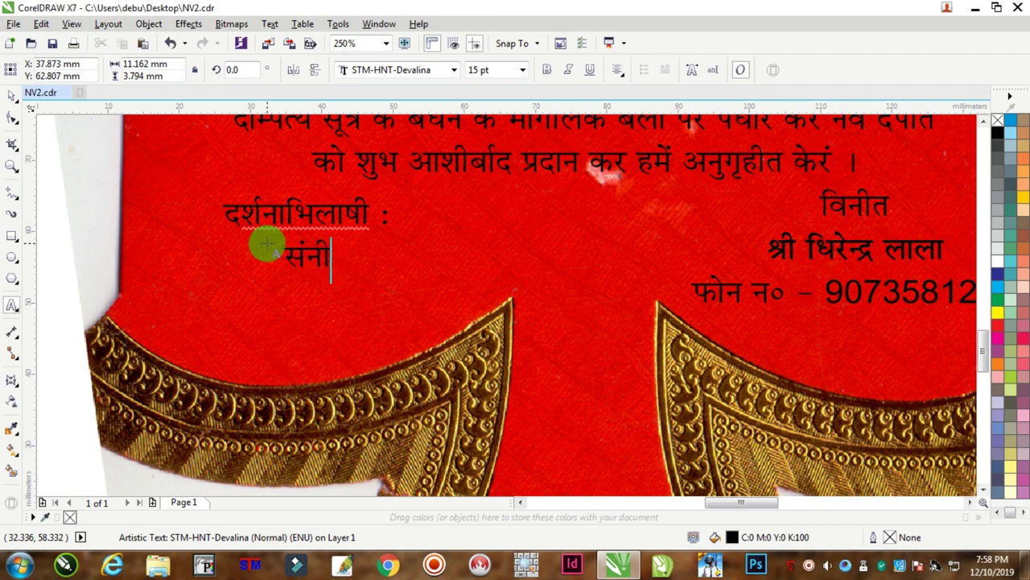
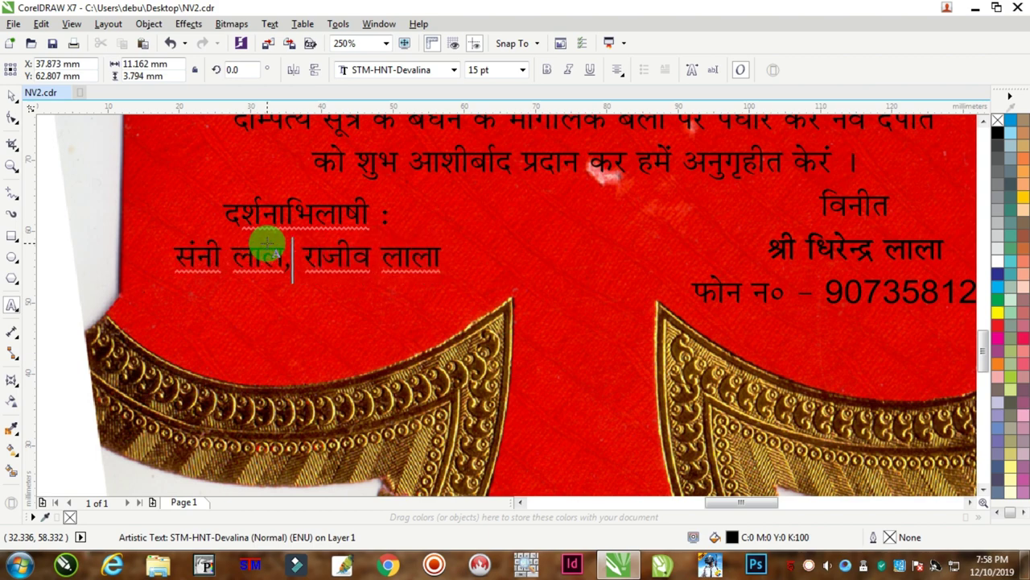
{"action": "type", "text": "ा"}
{"action": "key", "text": "Escape"}
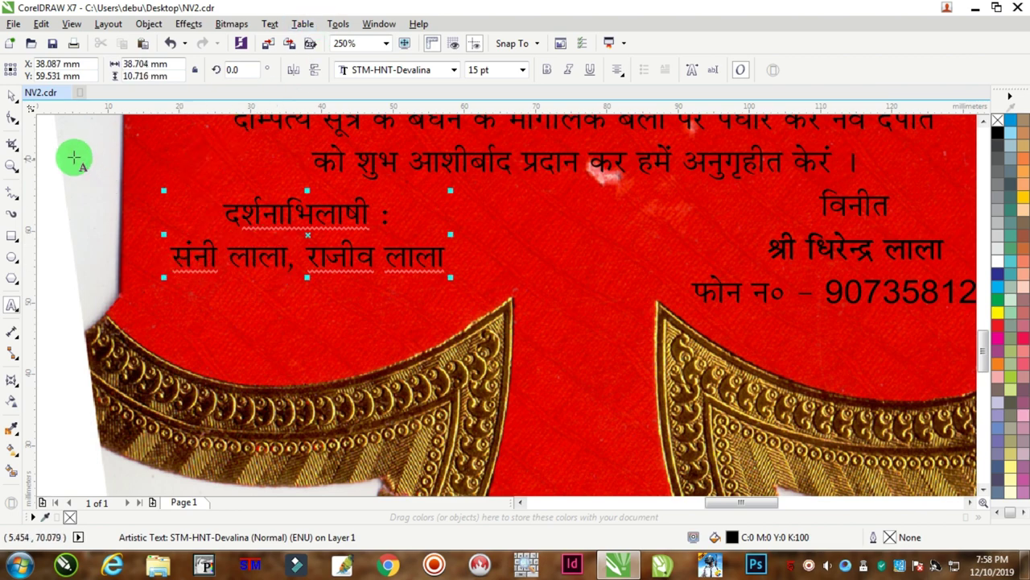
Bold the दर्शनाभिलाषी : heading, left-align the block, and move it down-left.
{"action": "left_click_drag", "start_coordinate": [395, 214], "coordinate": [179, 214]}
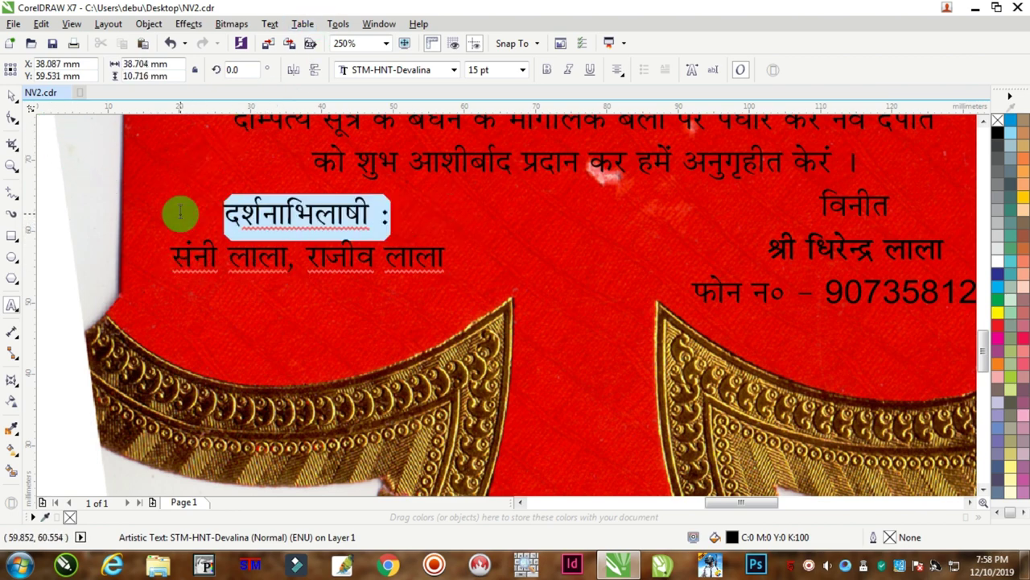
{"action": "left_click", "coordinate": [546, 69]}
{"action": "key", "text": "ctrl+a"}
{"action": "left_click", "coordinate": [618, 70]}
{"action": "left_click", "coordinate": [642, 103]}
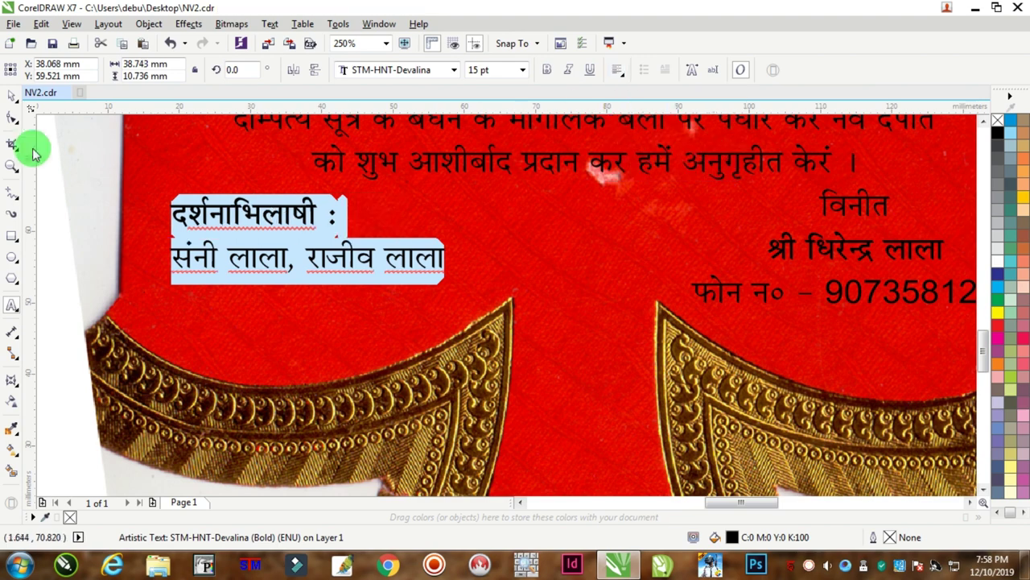
{"action": "left_click", "coordinate": [12, 95]}
{"action": "left_click_drag", "start_coordinate": [210, 202], "coordinate": [272, 236]}
Place the kalash figure from beside the page onto the red card.
{"action": "scroll", "coordinate": [311, 230], "scroll_direction": "down", "scroll_amount": 4}
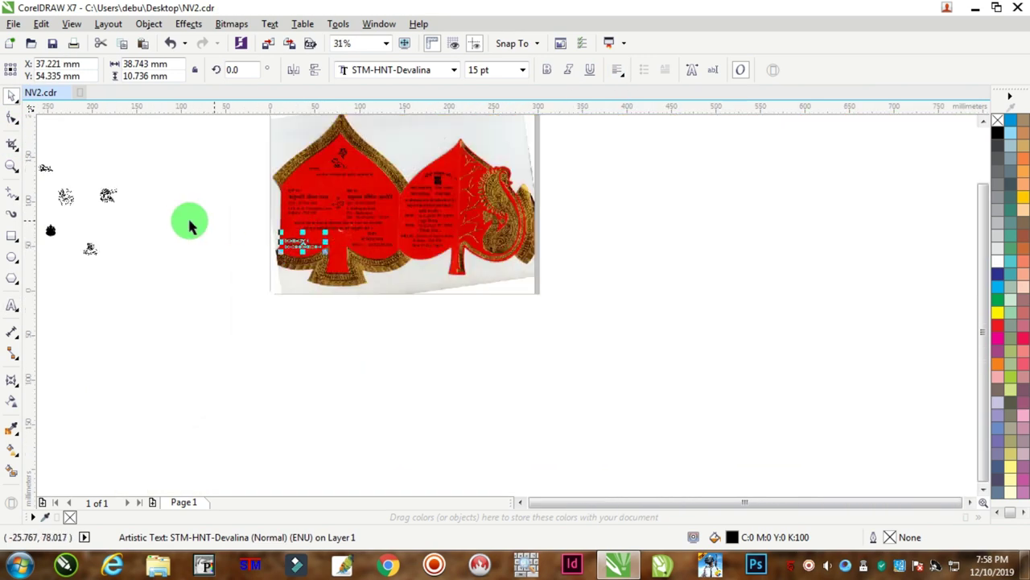
{"action": "left_click", "coordinate": [90, 249]}
{"action": "scroll", "coordinate": [188, 270], "scroll_direction": "up", "scroll_amount": 4}
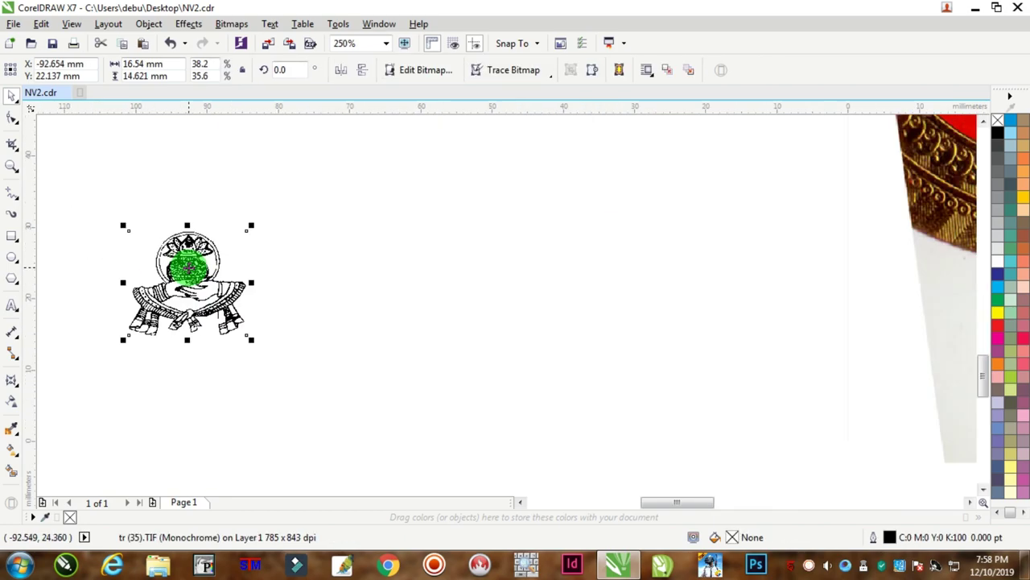
{"action": "scroll", "coordinate": [189, 270], "scroll_direction": "down", "scroll_amount": 5}
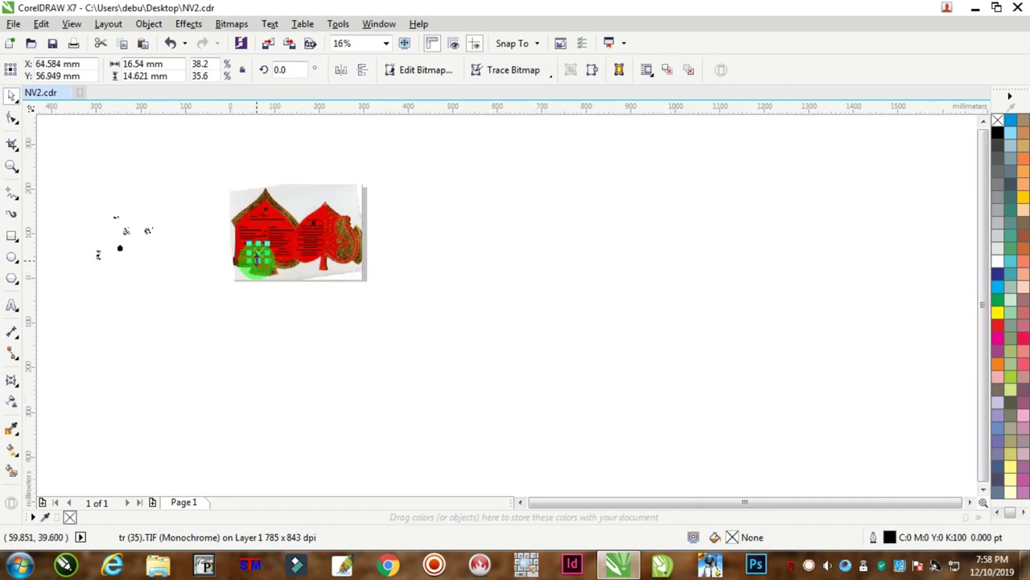
{"action": "scroll", "coordinate": [256, 266], "scroll_direction": "up", "scroll_amount": 5}
{"action": "scroll", "coordinate": [338, 154], "scroll_direction": "down", "scroll_amount": 2}
{"action": "scroll", "coordinate": [272, 200], "scroll_direction": "up", "scroll_amount": 2}
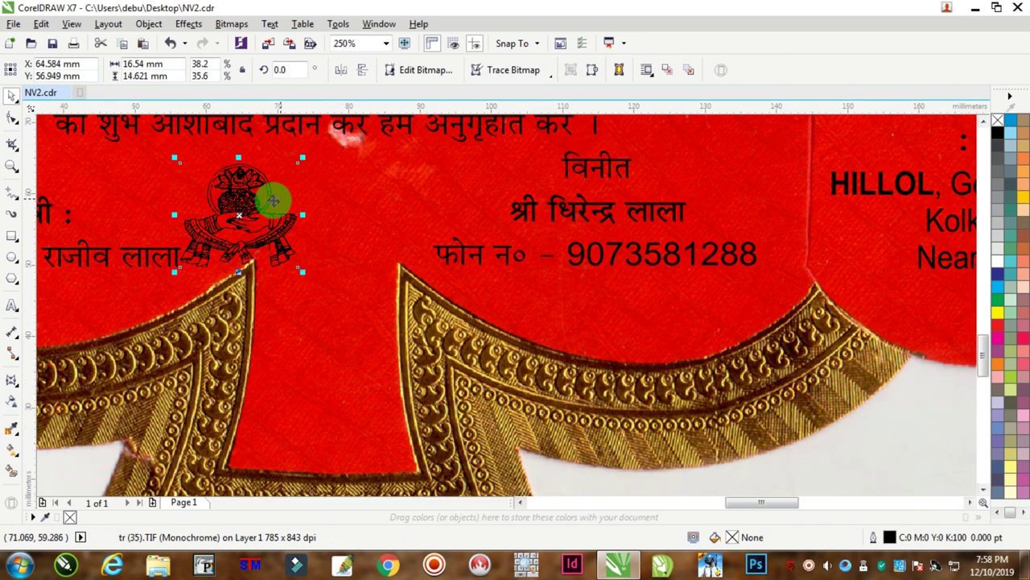
{"action": "left_click_drag", "start_coordinate": [271, 200], "coordinate": [396, 266]}
{"action": "scroll", "coordinate": [392, 239], "scroll_direction": "up", "scroll_amount": 1}
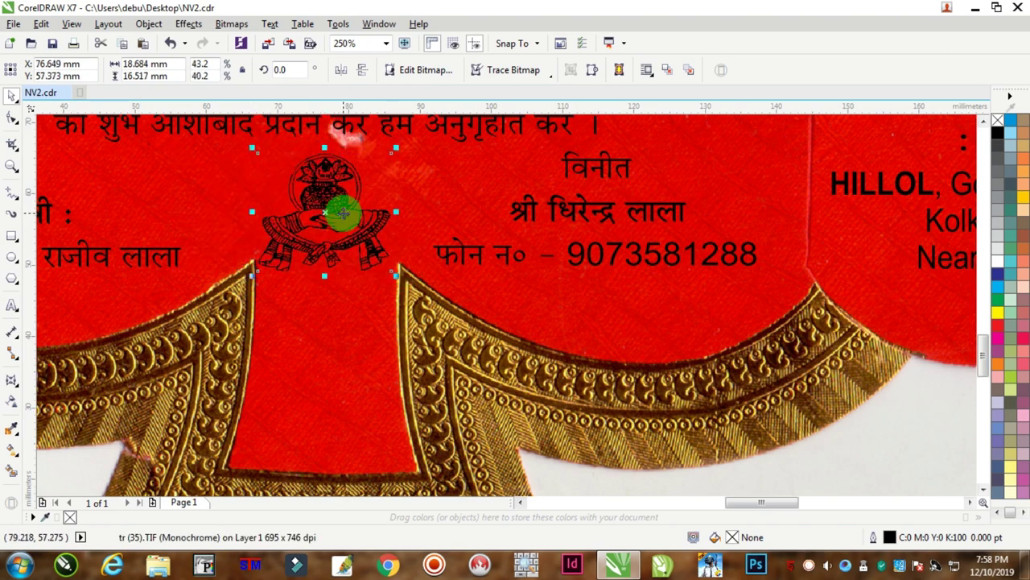
{"action": "left_click_drag", "start_coordinate": [343, 211], "coordinate": [347, 208]}
Move the namaste figure onto the invitation and nudge it into position.
{"action": "scroll", "coordinate": [340, 211], "scroll_direction": "down", "scroll_amount": 3}
{"action": "scroll", "coordinate": [226, 210], "scroll_direction": "down", "scroll_amount": 1}
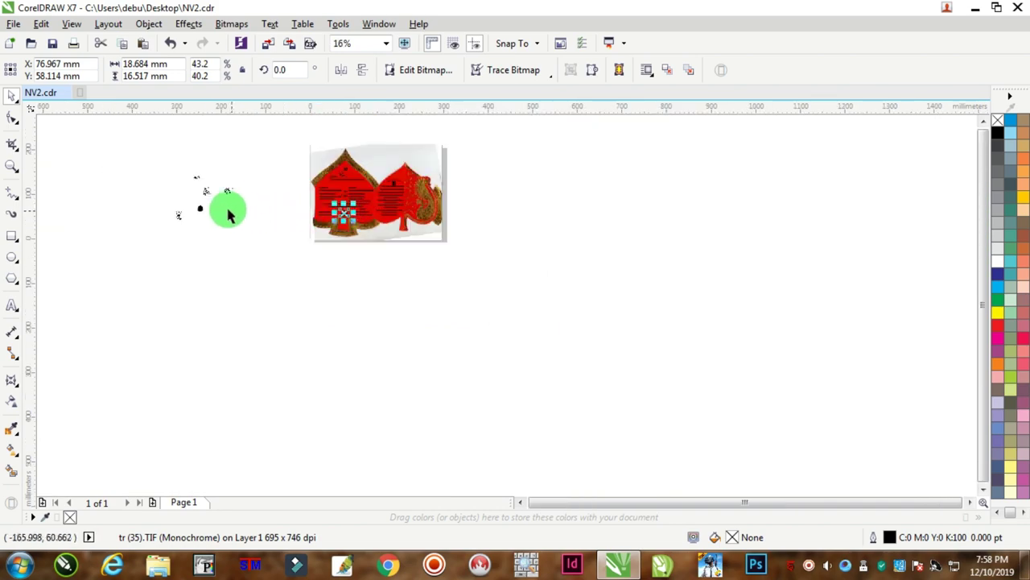
{"action": "scroll", "coordinate": [223, 190], "scroll_direction": "up", "scroll_amount": 1}
{"action": "left_click_drag", "start_coordinate": [42, 277], "coordinate": [695, 309]}
{"action": "scroll", "coordinate": [713, 310], "scroll_direction": "up", "scroll_amount": 4}
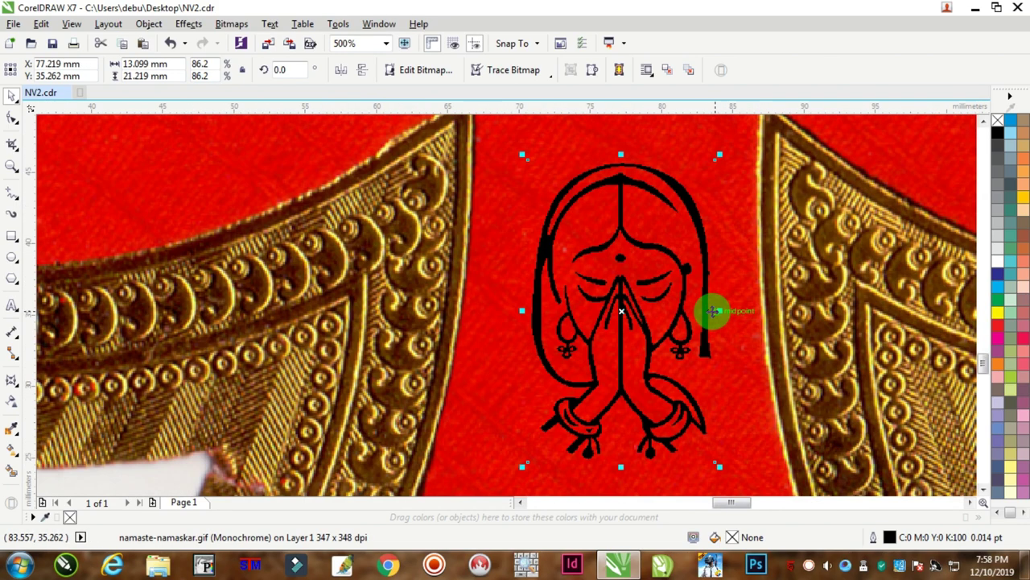
{"action": "scroll", "coordinate": [636, 334], "scroll_direction": "down", "scroll_amount": 1}
{"action": "left_click_drag", "start_coordinate": [634, 331], "coordinate": [630, 323]}
{"action": "scroll", "coordinate": [633, 329], "scroll_direction": "down", "scroll_amount": 3}
{"action": "scroll", "coordinate": [635, 330], "scroll_direction": "down", "scroll_amount": 3}
{"action": "scroll", "coordinate": [603, 276], "scroll_direction": "up", "scroll_amount": 4}
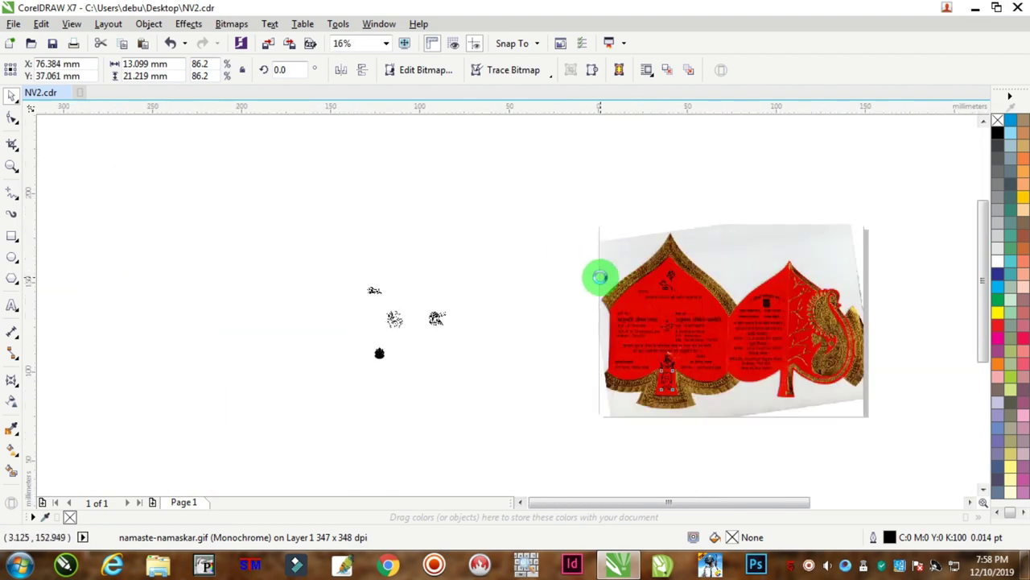
Place the veiled-bride motif above the चुनरी पक्ष heading, slightly enlarged.
{"action": "left_click_drag", "start_coordinate": [274, 362], "coordinate": [693, 339]}
{"action": "scroll", "coordinate": [694, 338], "scroll_direction": "up", "scroll_amount": 3}
{"action": "left_click_drag", "start_coordinate": [613, 320], "coordinate": [595, 331]}
{"action": "left_click_drag", "start_coordinate": [670, 271], "coordinate": [679, 262]}
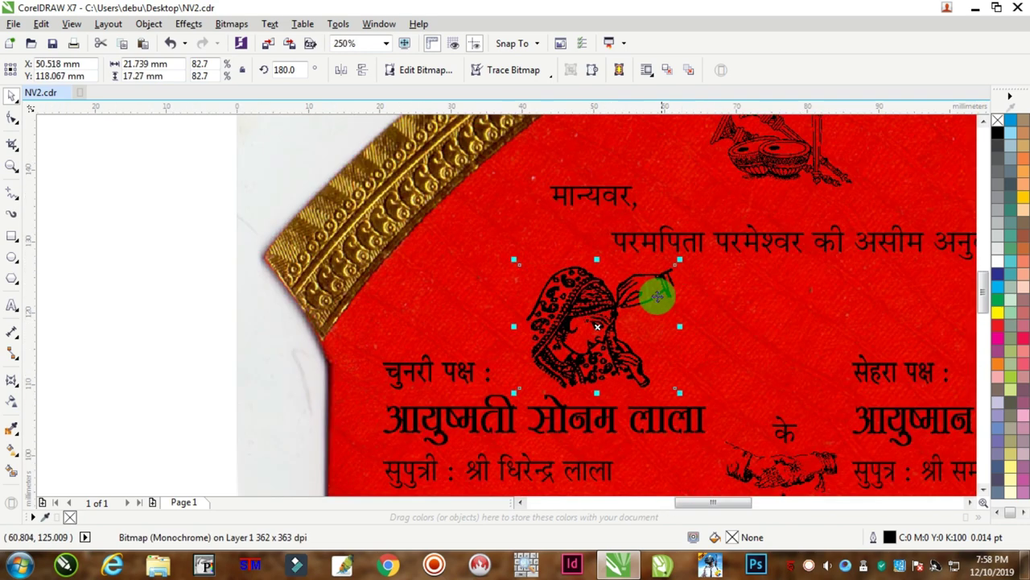
{"action": "left_click_drag", "start_coordinate": [612, 319], "coordinate": [600, 323]}
Move the groom-on-horseback clip-art onto the card above सेहरा पक्ष.
{"action": "scroll", "coordinate": [600, 323], "scroll_direction": "down", "scroll_amount": 3}
{"action": "left_click_drag", "start_coordinate": [120, 347], "coordinate": [774, 327]}
{"action": "scroll", "coordinate": [713, 326], "scroll_direction": "up", "scroll_amount": 3}
{"action": "scroll", "coordinate": [685, 336], "scroll_direction": "down", "scroll_amount": 3}
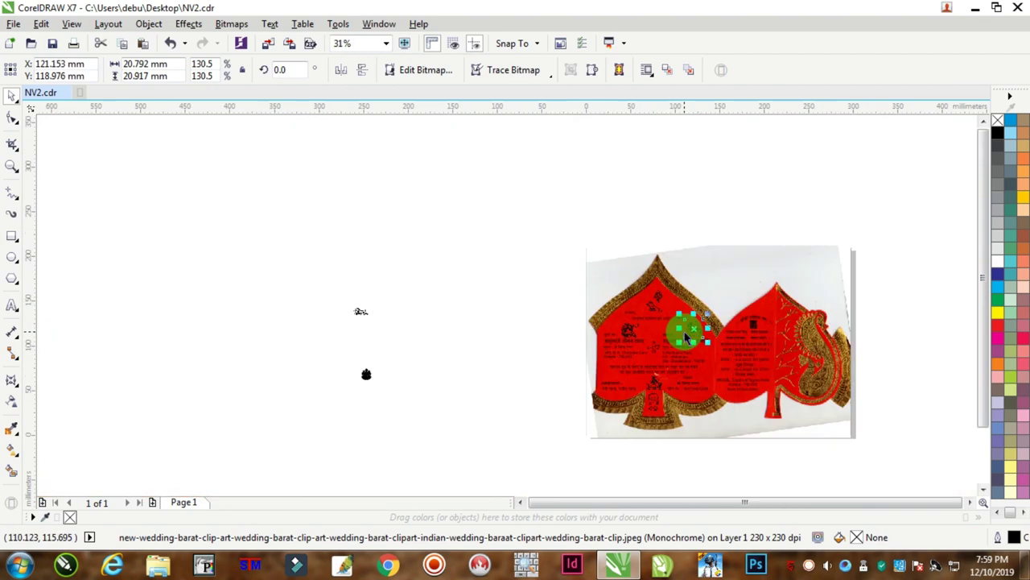
Place the pot motif on the red card beside the blessing lines.
{"action": "left_click", "coordinate": [366, 379]}
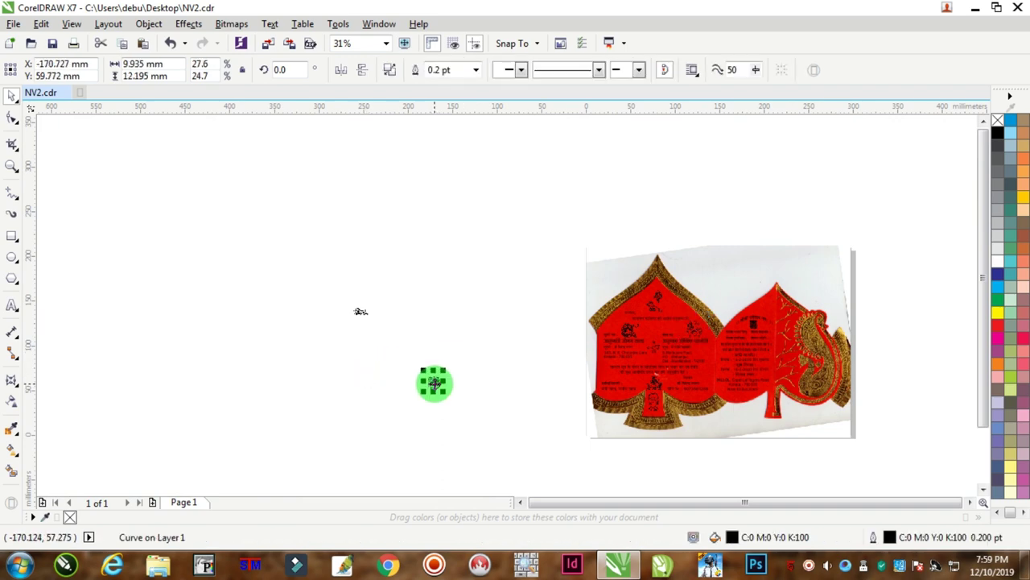
{"action": "scroll", "coordinate": [552, 406], "scroll_direction": "up", "scroll_amount": 1}
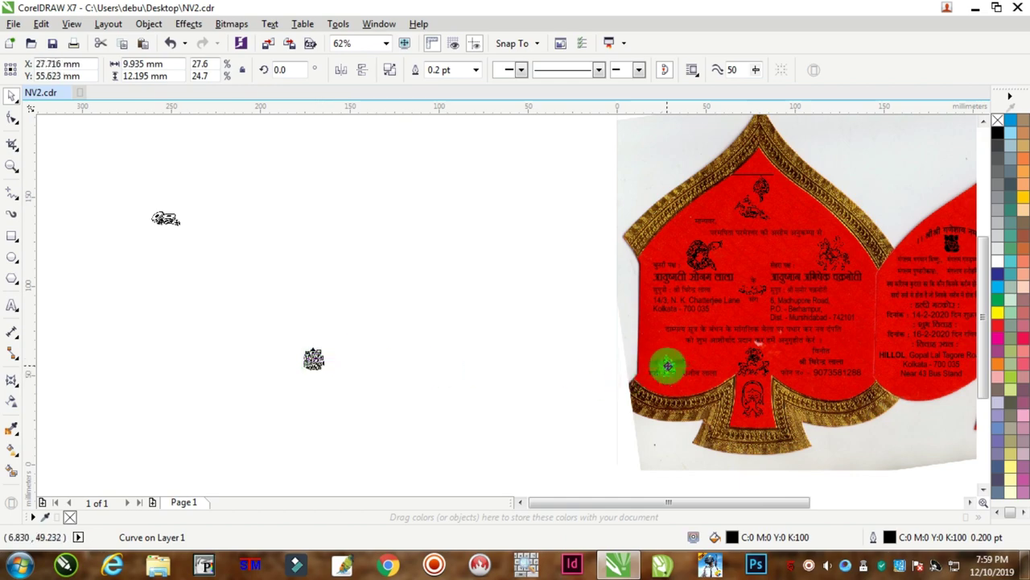
{"action": "left_click_drag", "start_coordinate": [668, 366], "coordinate": [664, 350]}
{"action": "scroll", "coordinate": [662, 346], "scroll_direction": "up", "scroll_amount": 2}
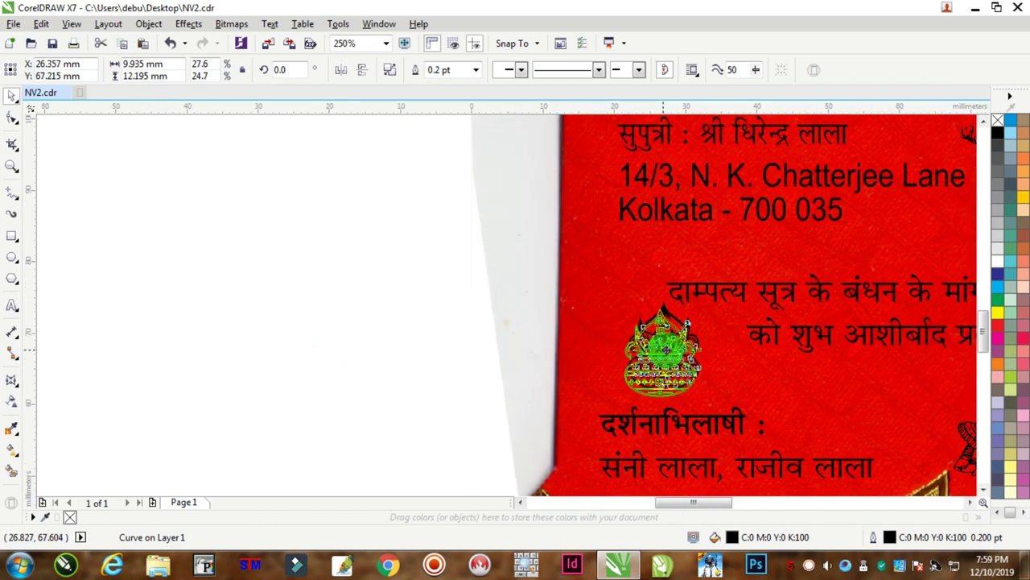
{"action": "left_click", "coordinate": [403, 316]}
{"action": "scroll", "coordinate": [405, 317], "scroll_direction": "down", "scroll_amount": 3}
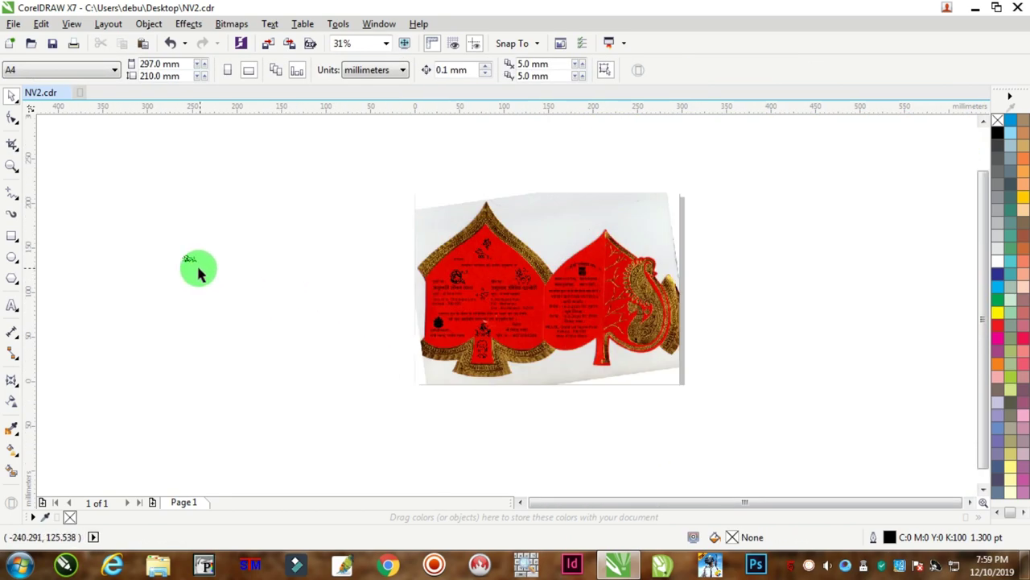
Place the drum motif next to विनीत, slightly shrunk and lowered.
{"action": "left_click_drag", "start_coordinate": [199, 273], "coordinate": [765, 298]}
{"action": "scroll", "coordinate": [379, 341], "scroll_direction": "up", "scroll_amount": 3}
{"action": "scroll", "coordinate": [380, 338], "scroll_direction": "down", "scroll_amount": 2}
{"action": "scroll", "coordinate": [667, 308], "scroll_direction": "up", "scroll_amount": 3}
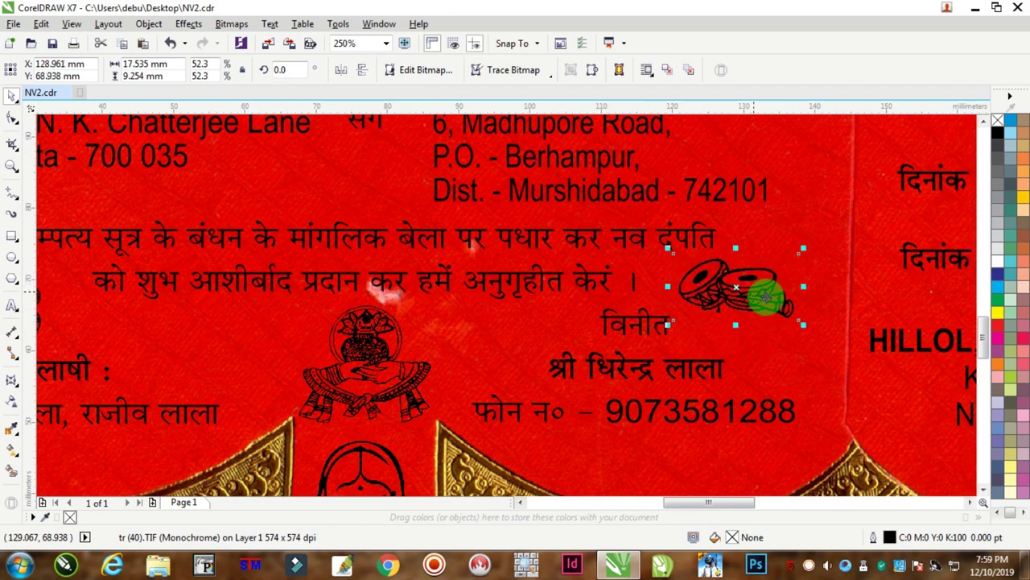
{"action": "left_click_drag", "start_coordinate": [805, 325], "coordinate": [801, 322]}
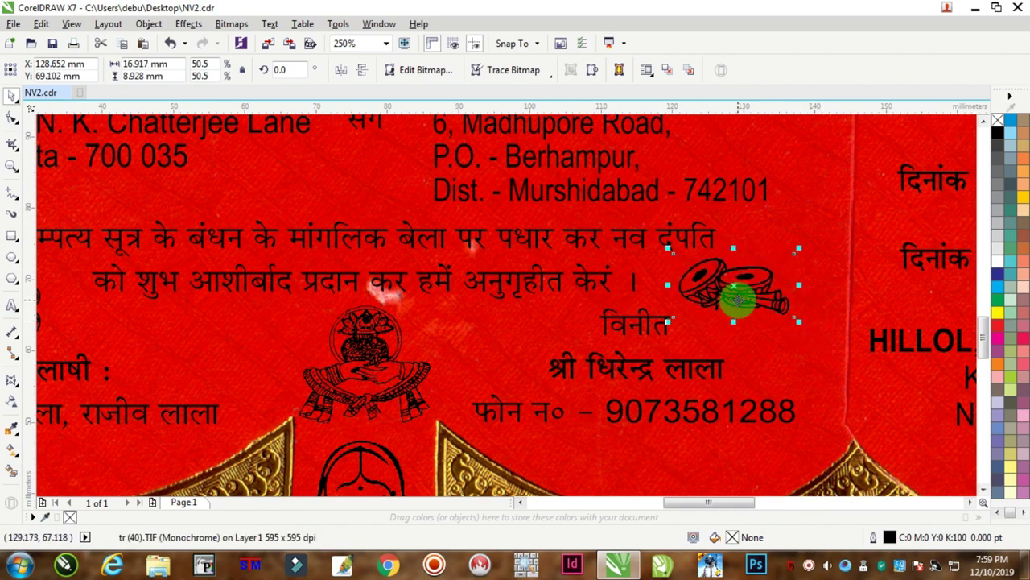
{"action": "left_click_drag", "start_coordinate": [736, 294], "coordinate": [739, 310]}
{"action": "scroll", "coordinate": [417, 354], "scroll_direction": "down", "scroll_amount": 3}
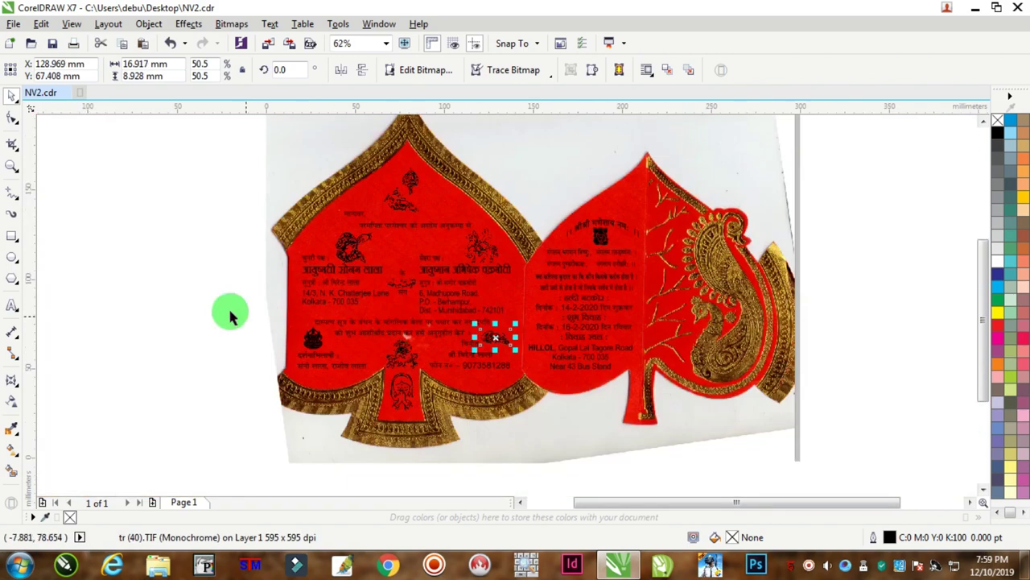
{"action": "left_click", "coordinate": [166, 241]}
Nudge the placed clip-art into its final spot on the card.
{"action": "scroll", "coordinate": [392, 246], "scroll_direction": "up", "scroll_amount": 2}
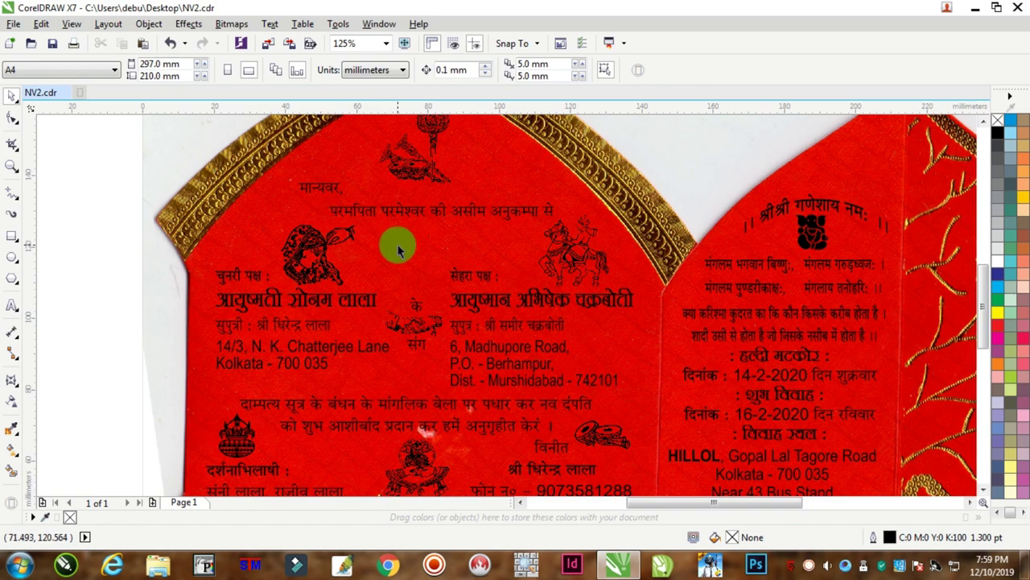
{"action": "scroll", "coordinate": [417, 236], "scroll_direction": "down", "scroll_amount": 2}
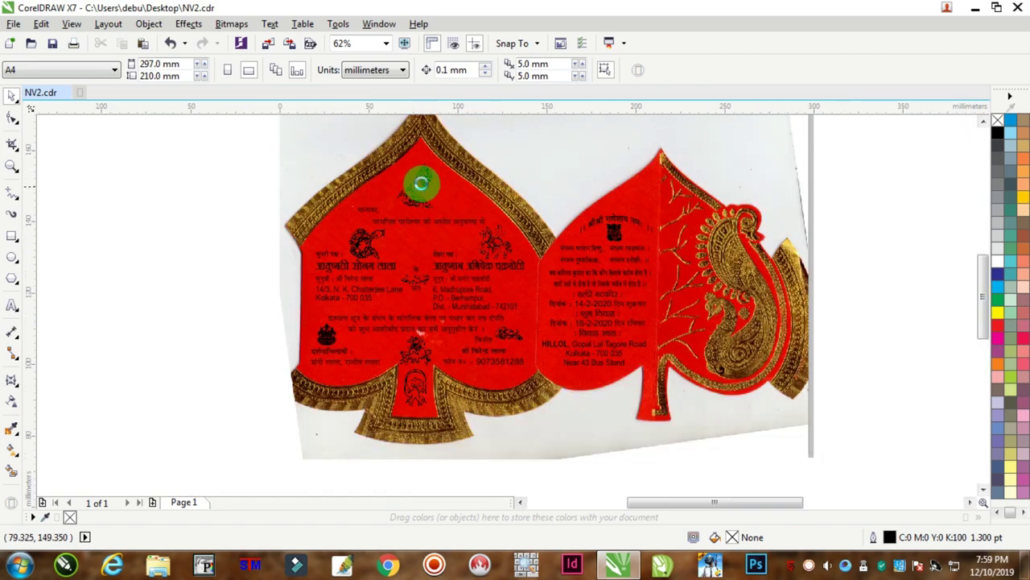
{"action": "scroll", "coordinate": [421, 193], "scroll_direction": "up", "scroll_amount": 3}
{"action": "left_click_drag", "start_coordinate": [407, 257], "coordinate": [407, 262]}
{"action": "scroll", "coordinate": [407, 262], "scroll_direction": "down", "scroll_amount": 4}
{"action": "scroll", "coordinate": [550, 322], "scroll_direction": "up", "scroll_amount": 4}
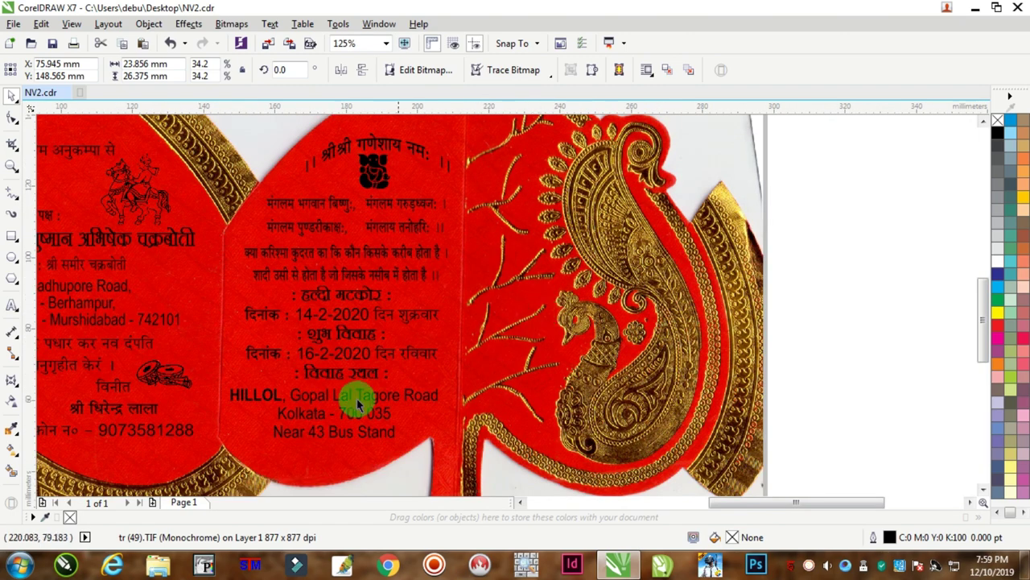
Squash the HILLOL address text block to 92% of its height.
{"action": "left_click", "coordinate": [312, 396]}
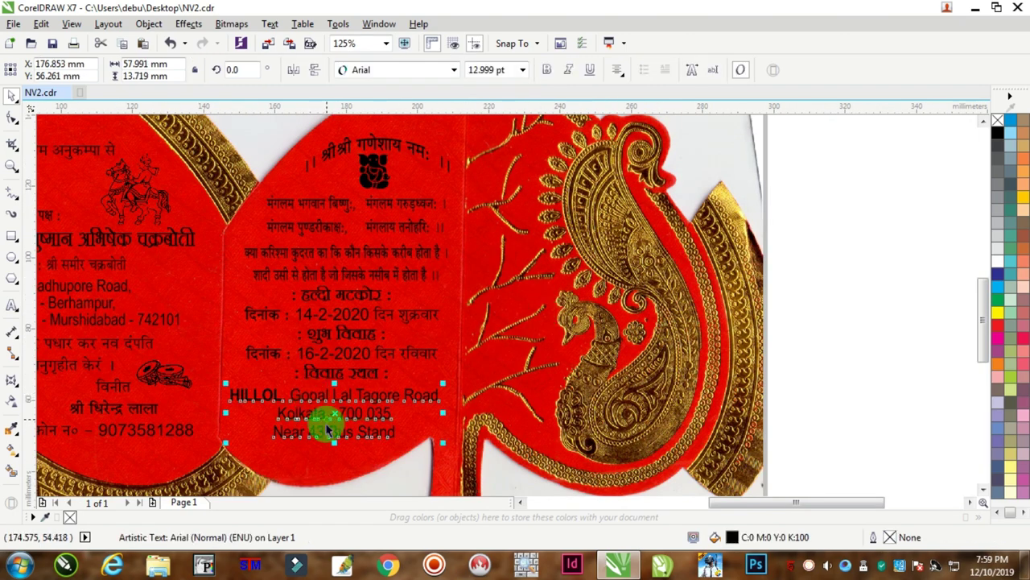
{"action": "scroll", "coordinate": [328, 431], "scroll_direction": "up", "scroll_amount": 4}
{"action": "scroll", "coordinate": [336, 455], "scroll_direction": "down", "scroll_amount": 2}
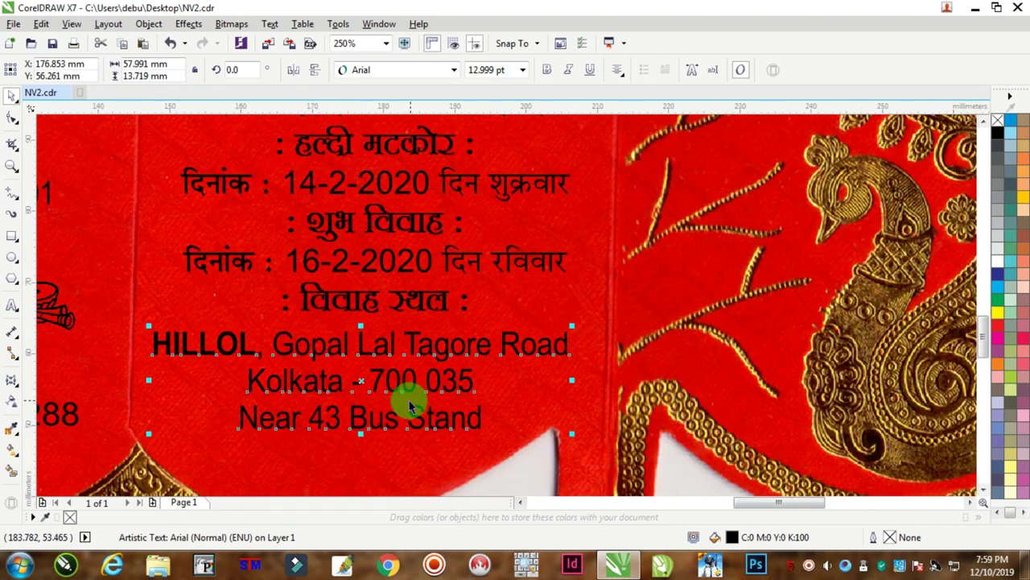
{"action": "left_click_drag", "start_coordinate": [360, 434], "coordinate": [365, 425]}
Move the red M-card.tif image right off the page, revealing the black artwork.
{"action": "scroll", "coordinate": [365, 425], "scroll_direction": "down", "scroll_amount": 2}
{"action": "scroll", "coordinate": [362, 416], "scroll_direction": "up", "scroll_amount": 2}
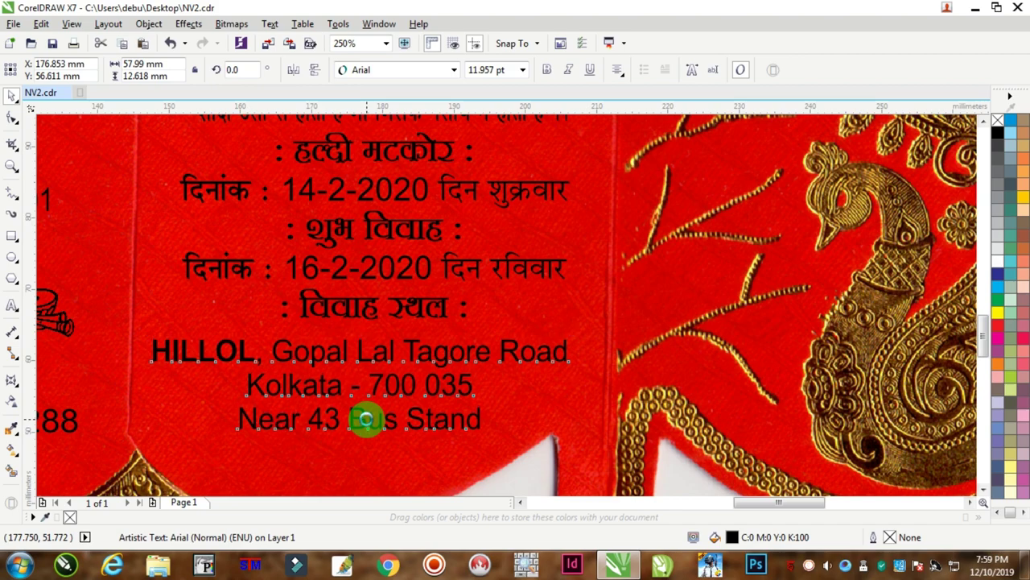
{"action": "scroll", "coordinate": [370, 420], "scroll_direction": "down", "scroll_amount": 4}
{"action": "scroll", "coordinate": [372, 419], "scroll_direction": "down", "scroll_amount": 4}
{"action": "scroll", "coordinate": [306, 413], "scroll_direction": "up", "scroll_amount": 2}
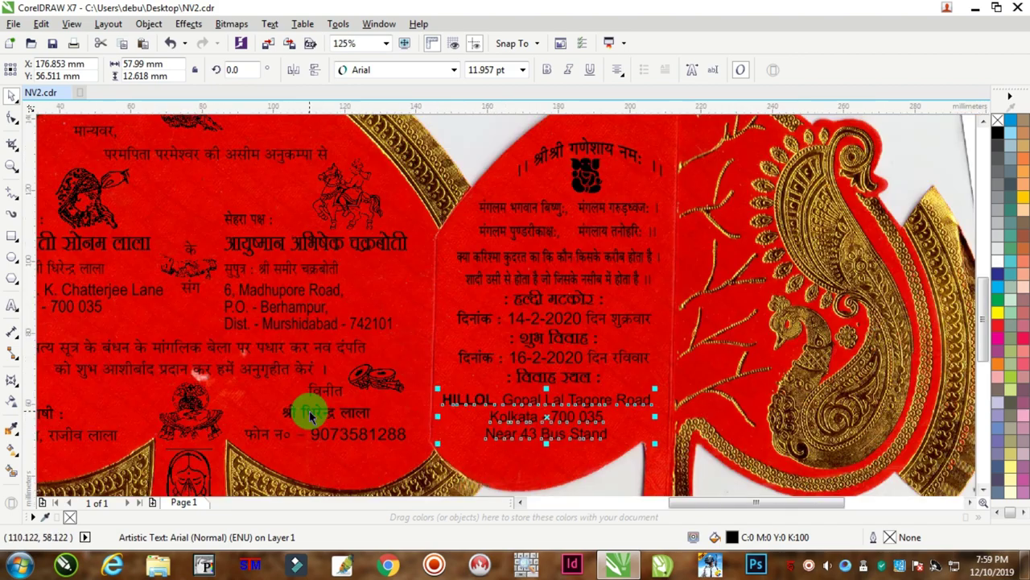
{"action": "scroll", "coordinate": [270, 331], "scroll_direction": "up", "scroll_amount": 3}
{"action": "scroll", "coordinate": [269, 329], "scroll_direction": "down", "scroll_amount": 4}
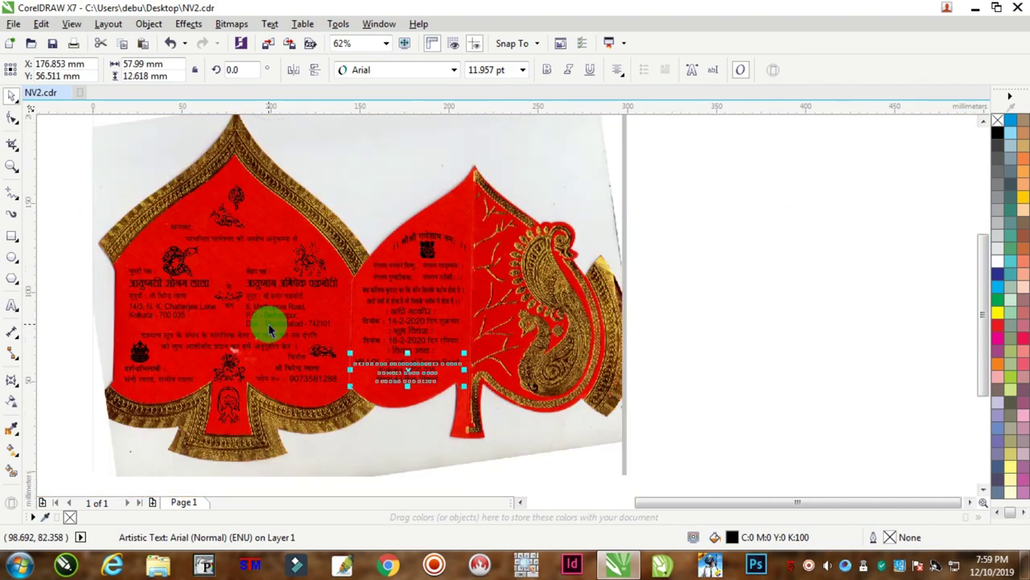
{"action": "scroll", "coordinate": [193, 314], "scroll_direction": "up", "scroll_amount": 2}
{"action": "scroll", "coordinate": [257, 317], "scroll_direction": "down", "scroll_amount": 2}
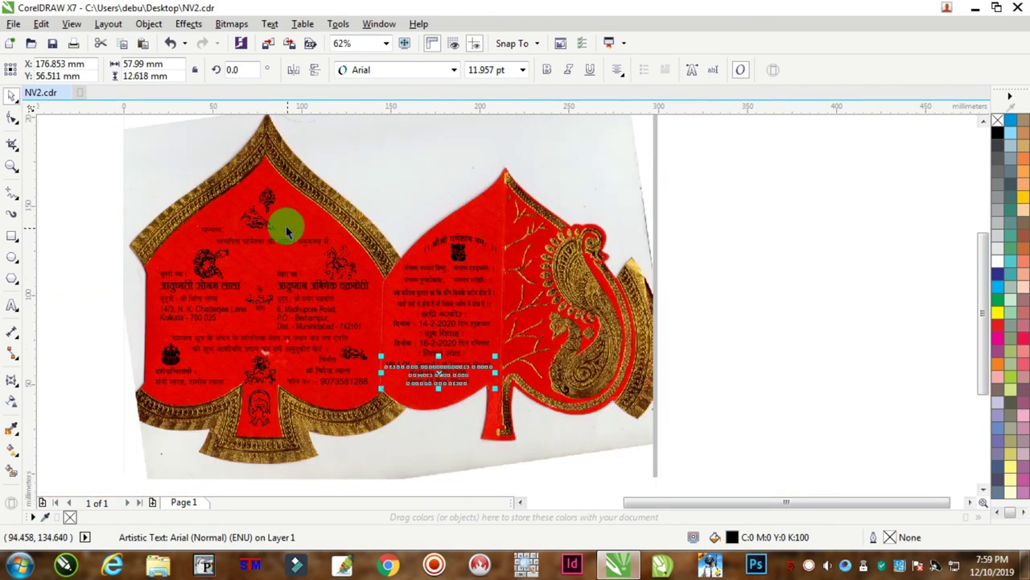
{"action": "left_click", "coordinate": [270, 165]}
{"action": "left_click_drag", "start_coordinate": [221, 183], "coordinate": [761, 216]}
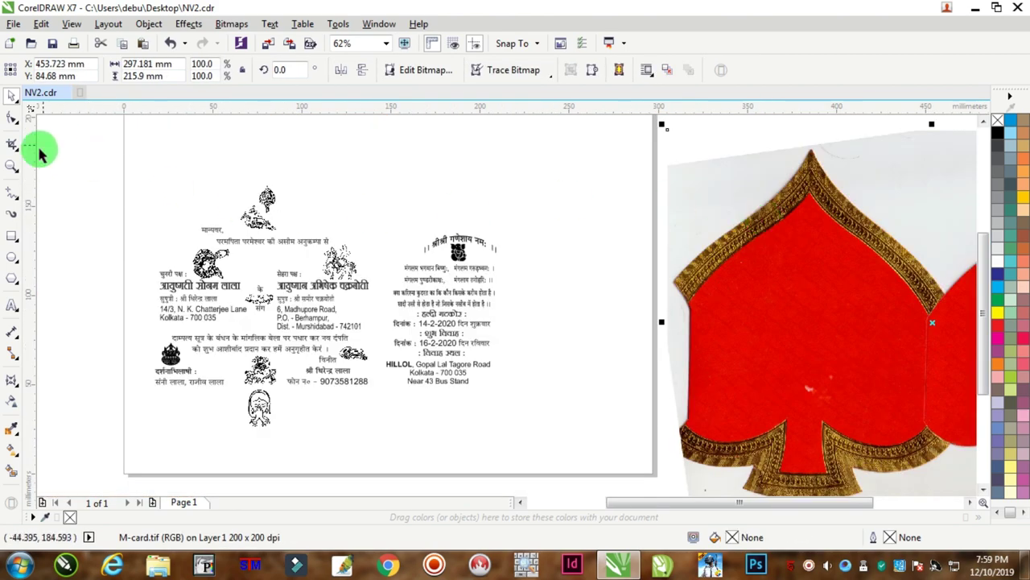
Group all 20 invitation text and motif objects with Ctrl+G.
{"action": "left_click_drag", "start_coordinate": [69, 156], "coordinate": [559, 476]}
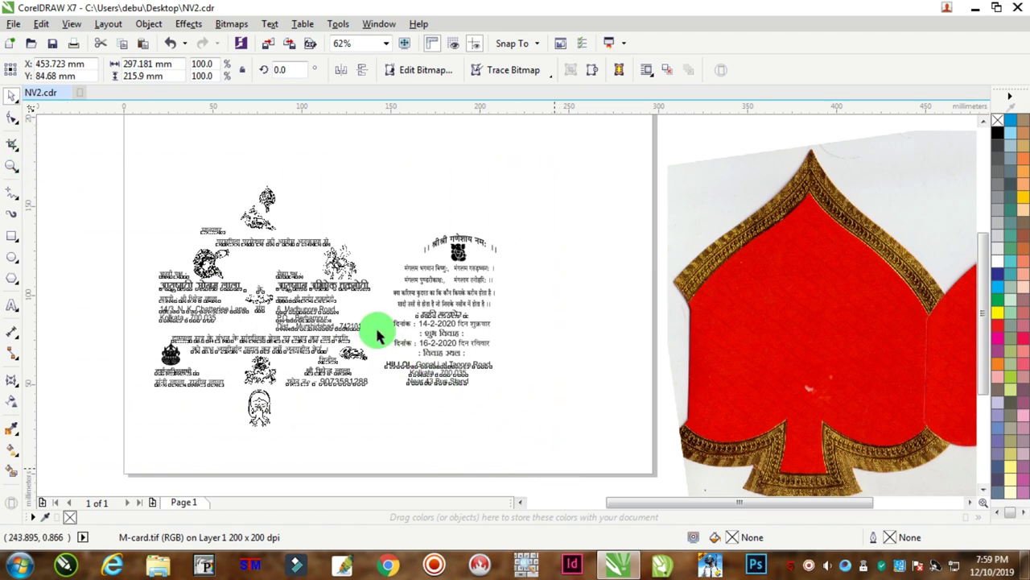
{"action": "key", "text": "ctrl+g"}
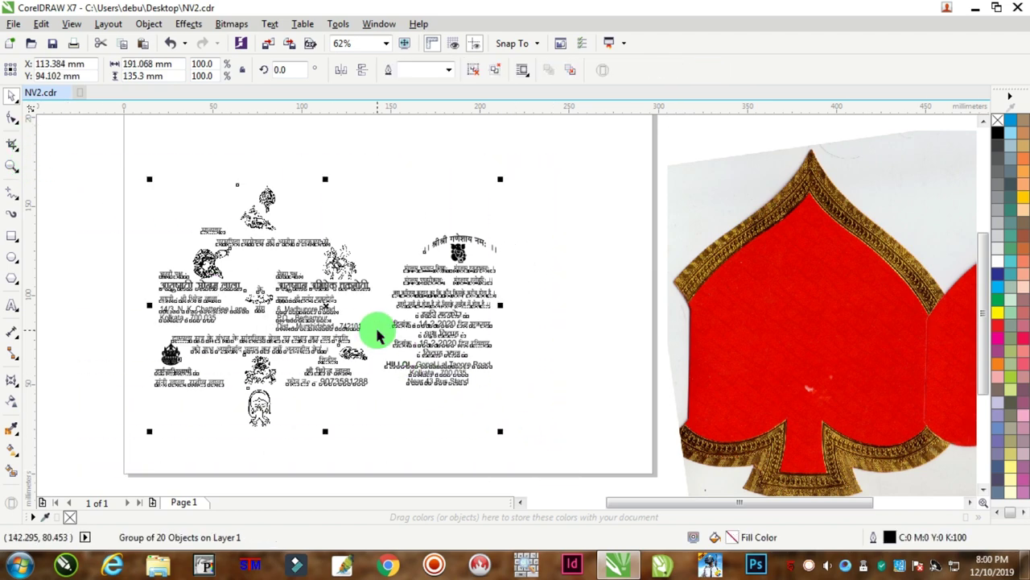
{"action": "left_click", "coordinate": [544, 347]}
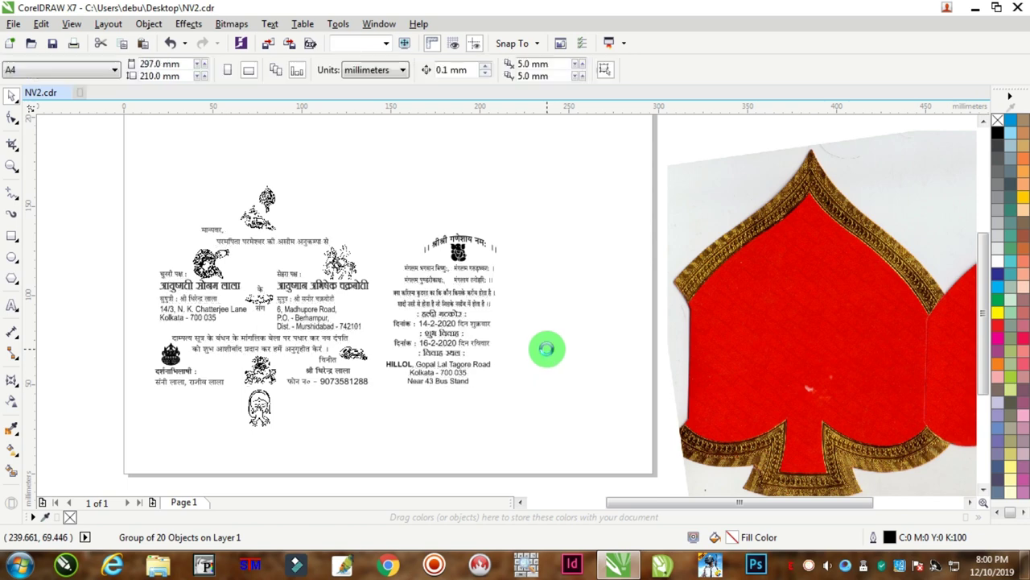
Centre the grouped invitation artwork on the page and zoom in on it.
{"action": "left_click", "coordinate": [487, 266]}
{"action": "left_click_drag", "start_coordinate": [564, 161], "coordinate": [88, 437]}
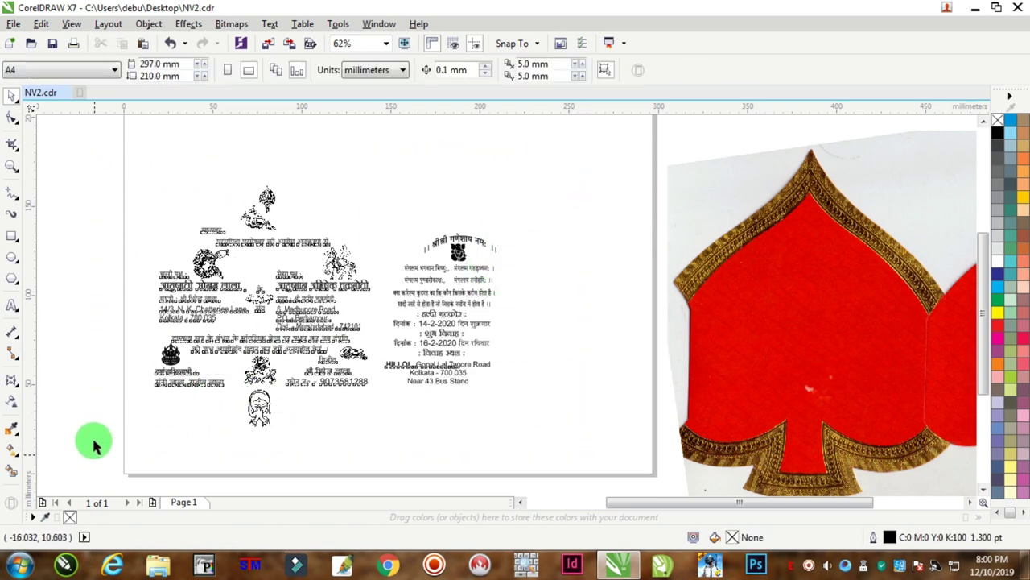
{"action": "key", "text": "p"}
{"action": "left_click", "coordinate": [11, 168]}
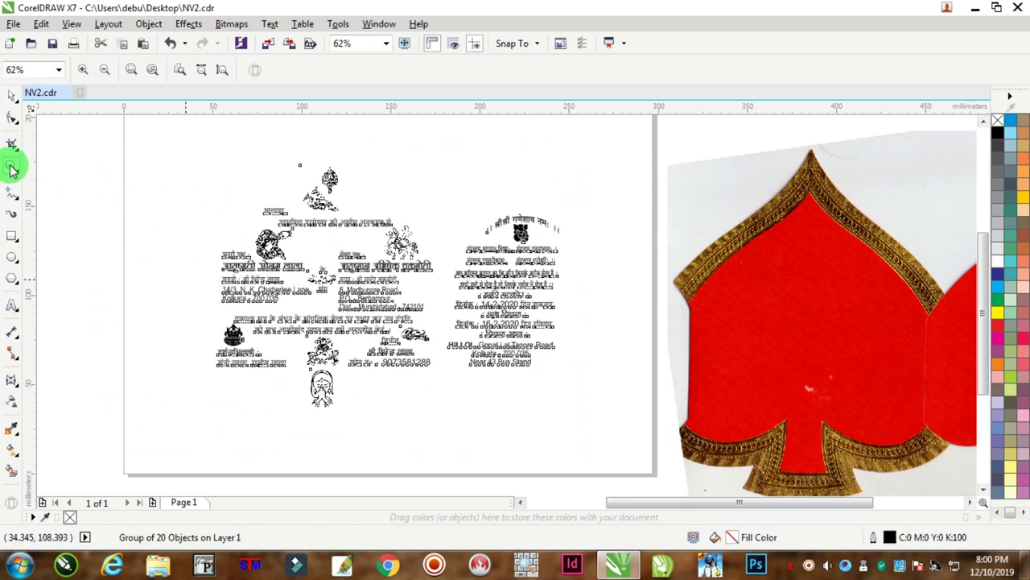
{"action": "left_click_drag", "start_coordinate": [212, 170], "coordinate": [562, 400]}
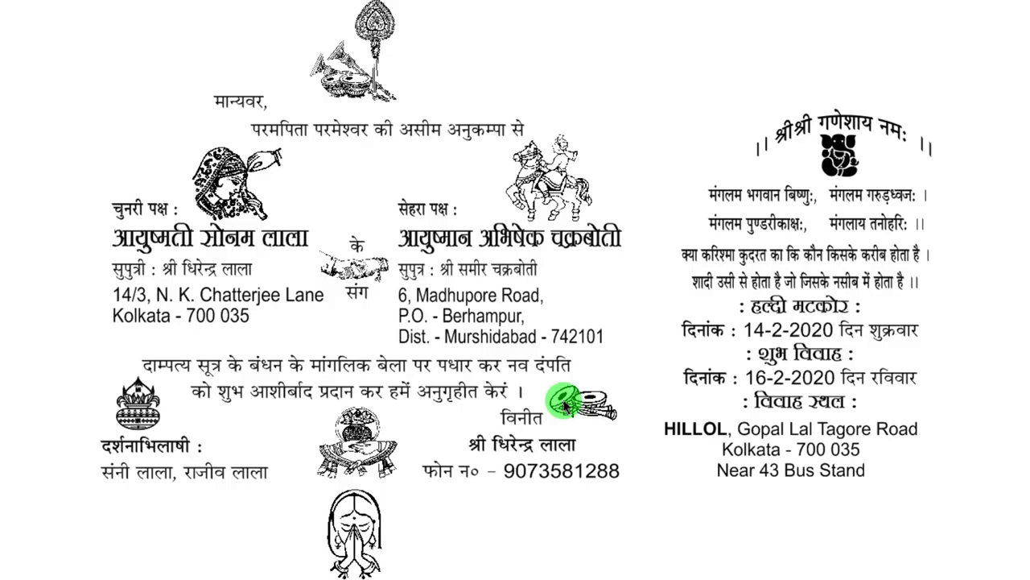